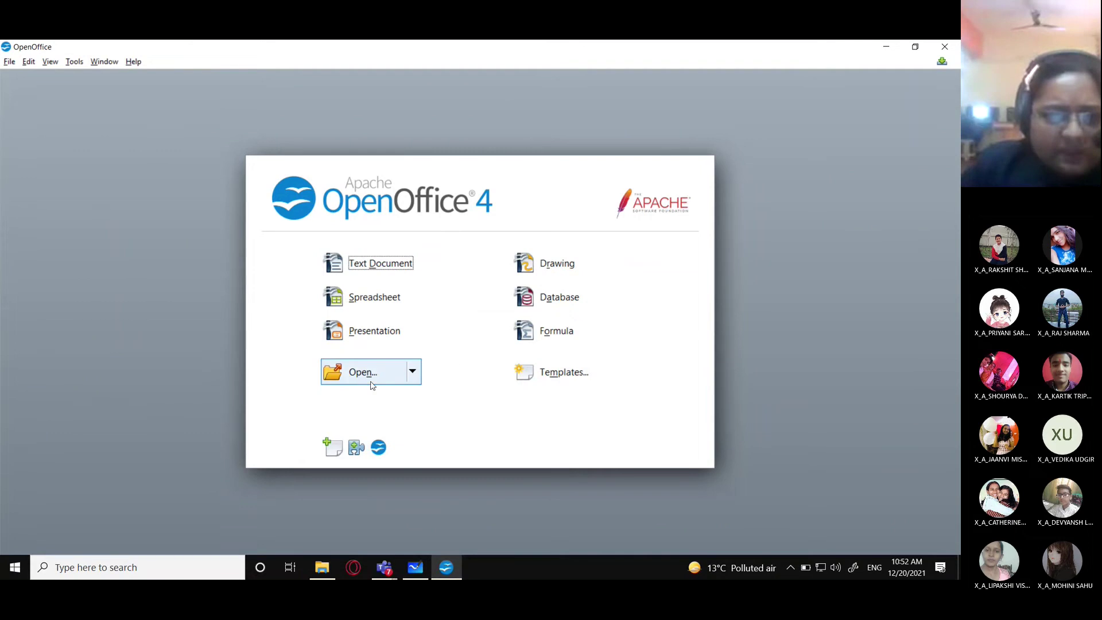
Browse for an existing file to open and go to the access db folder under CLASS 10, DBMS.
click(348, 378)
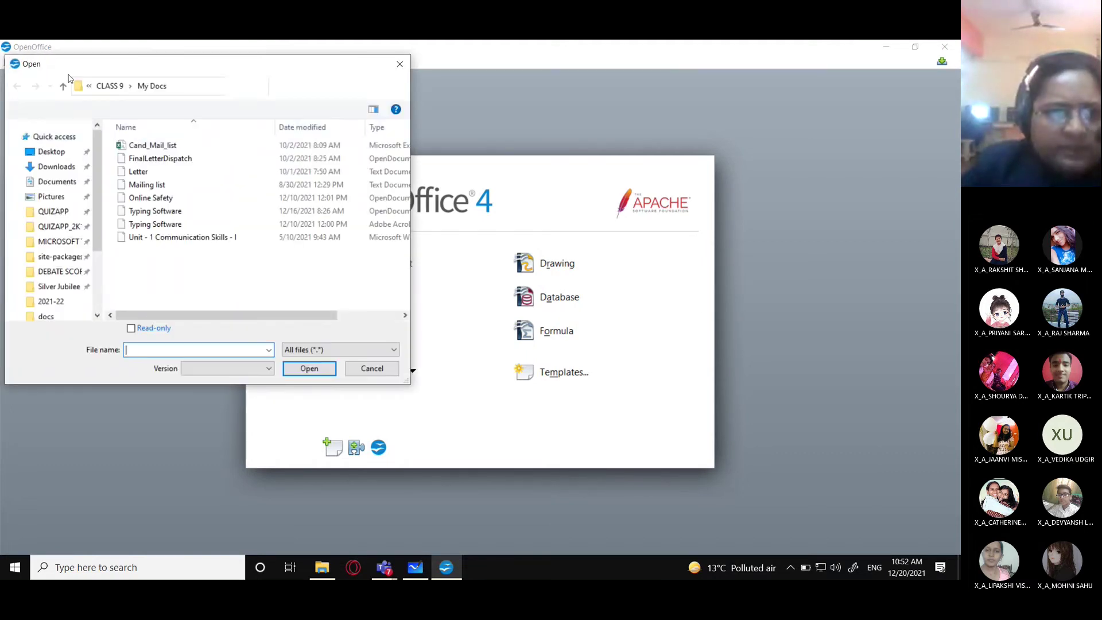
drag(58, 68, 345, 139)
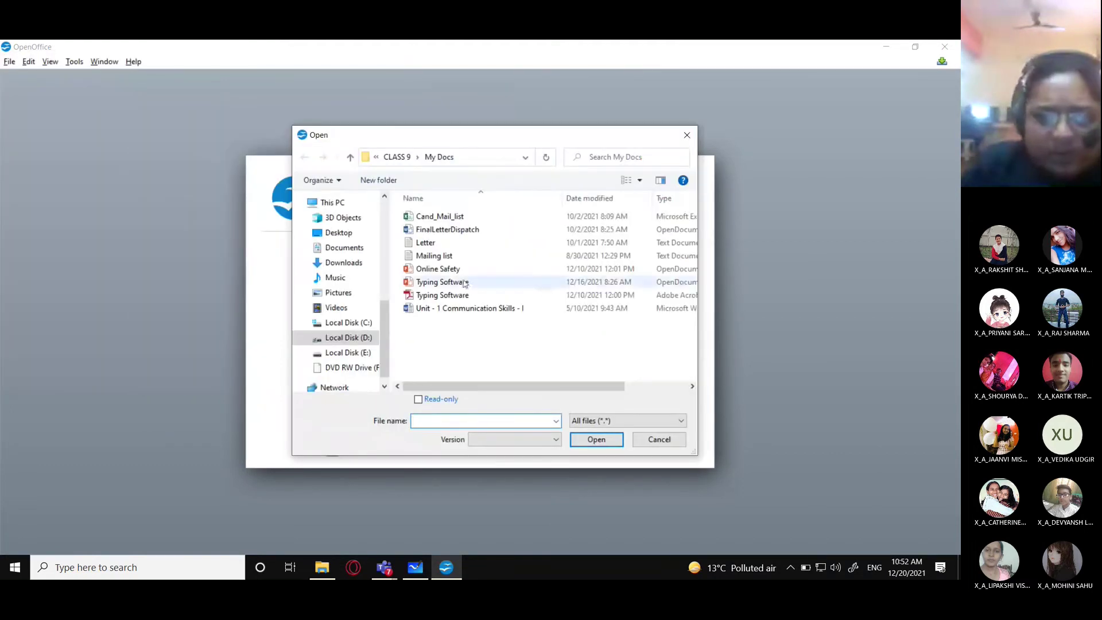
scroll(373, 246, up, 5)
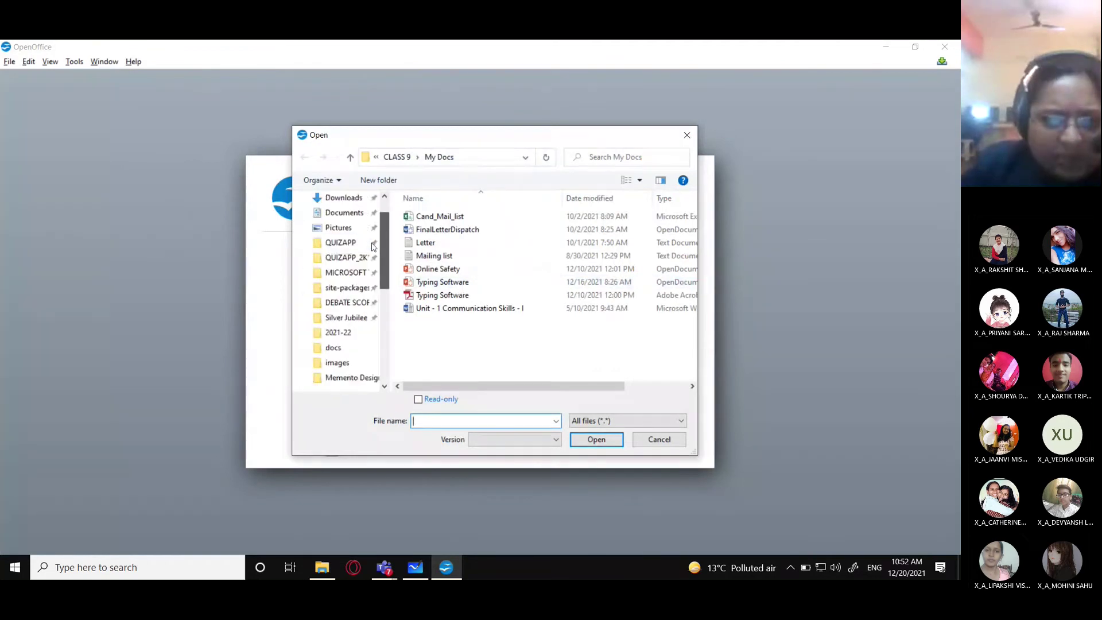
click(345, 272)
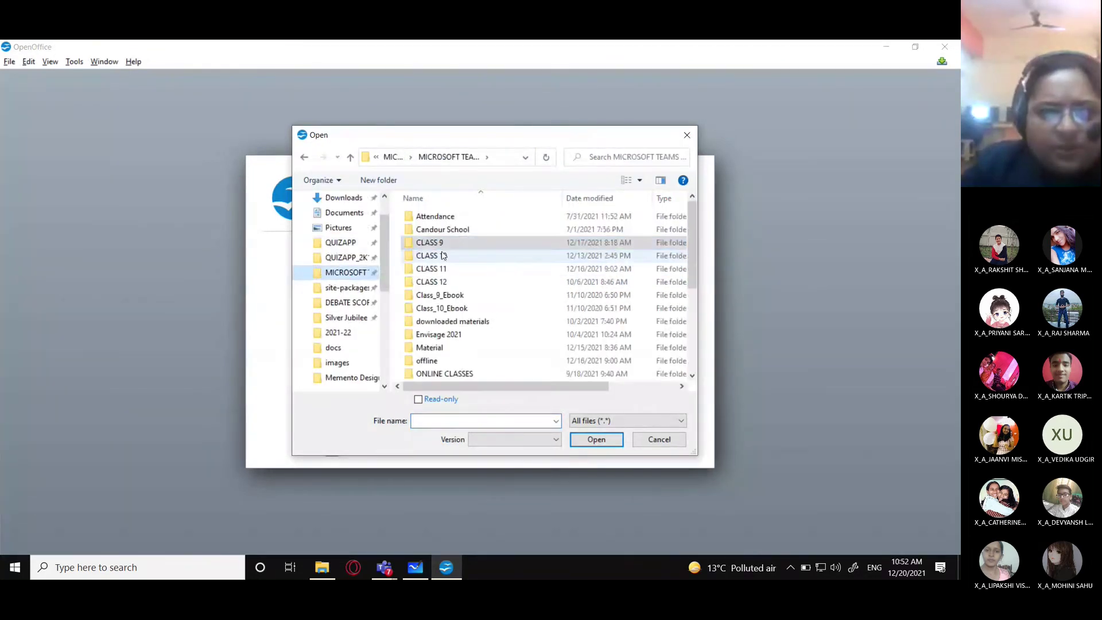
double_click(453, 255)
double_click(432, 231)
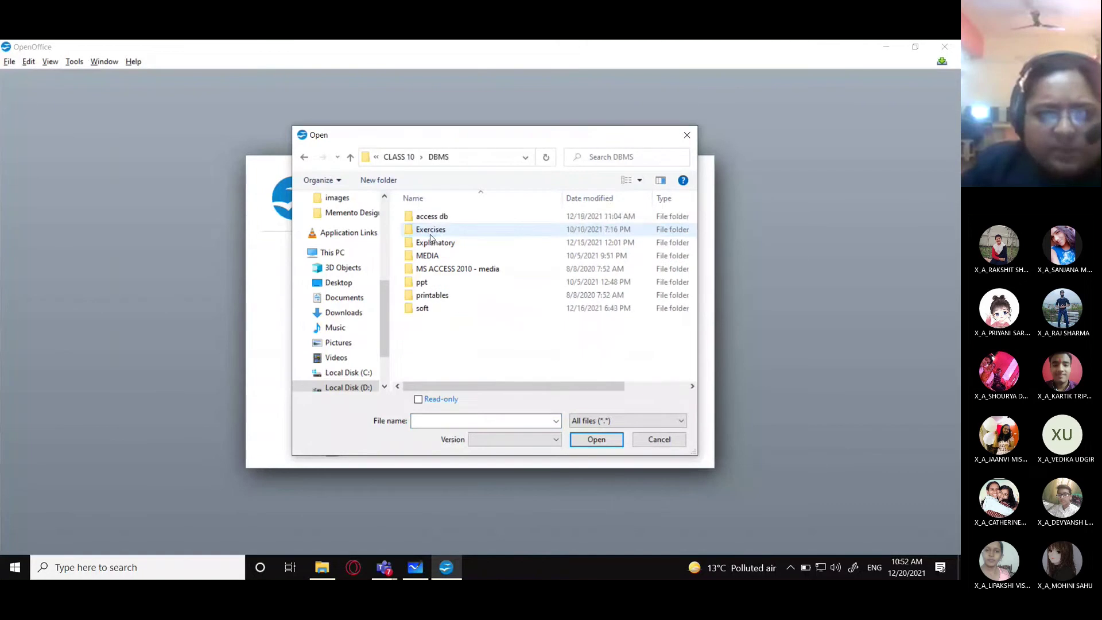
double_click(432, 216)
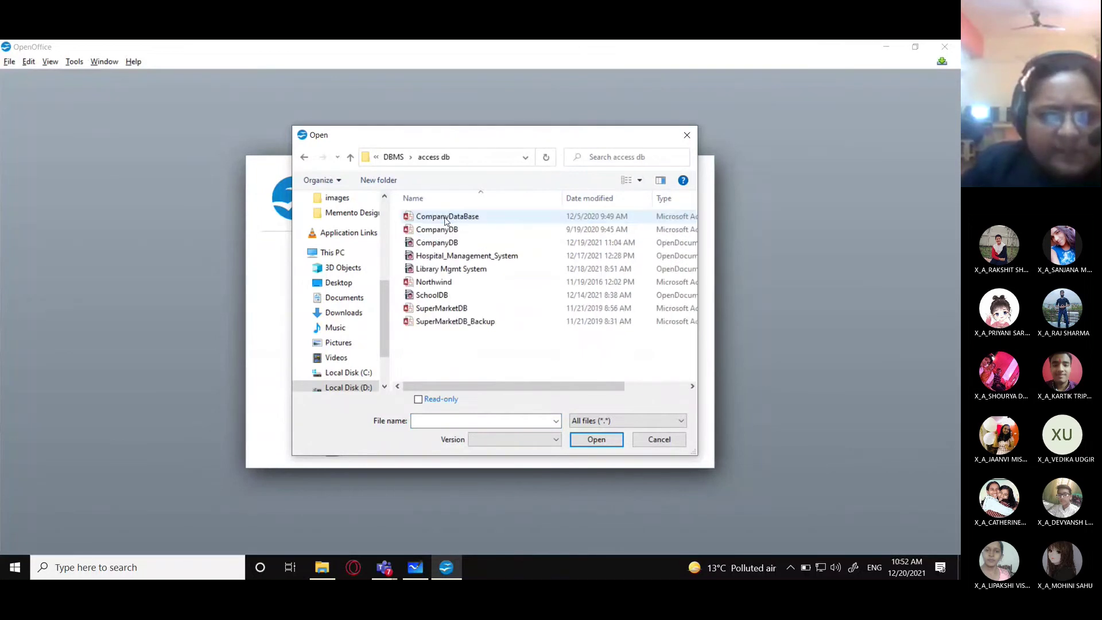
Examine the CompanyDB, Hospital_Management_System, Library Mgmt System and SchoolDB database files, and dismiss the dialog without opening any.
click(442, 248)
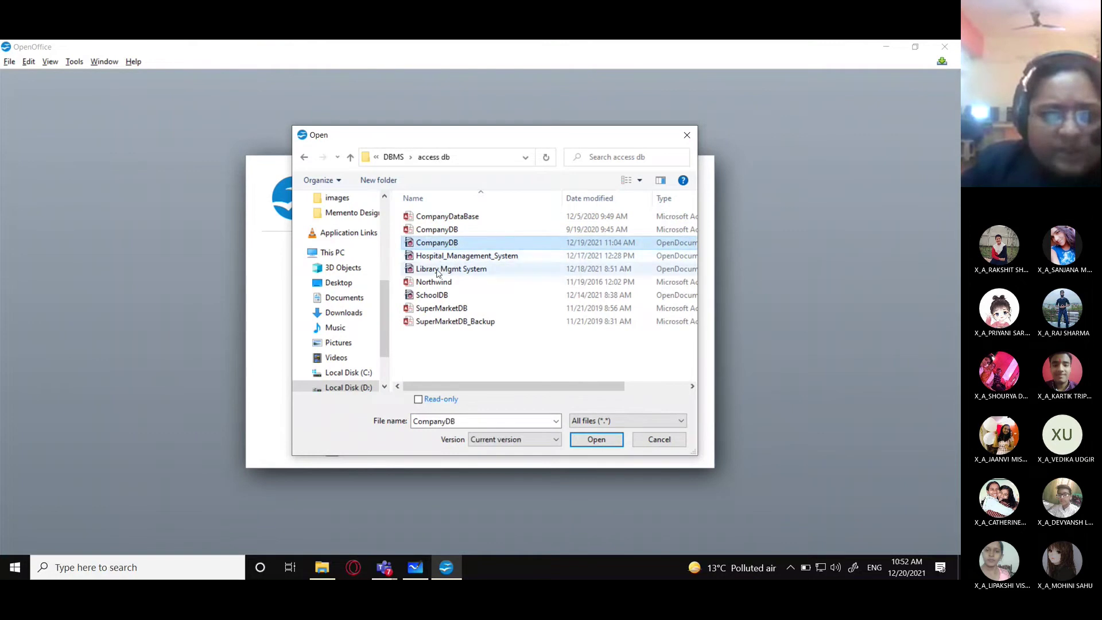
click(427, 258)
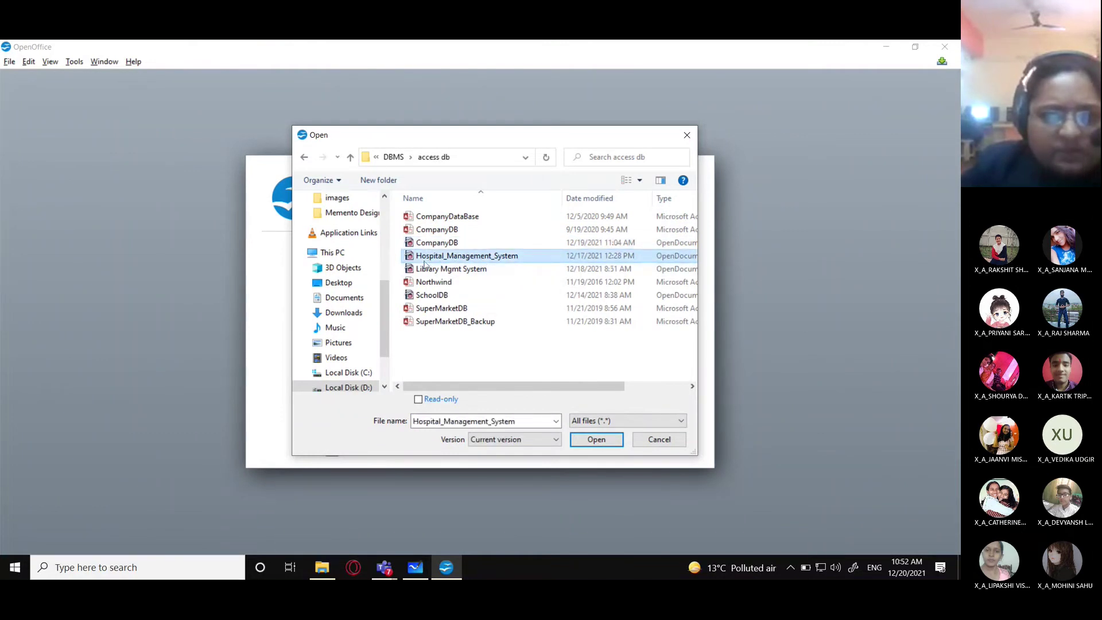
click(463, 272)
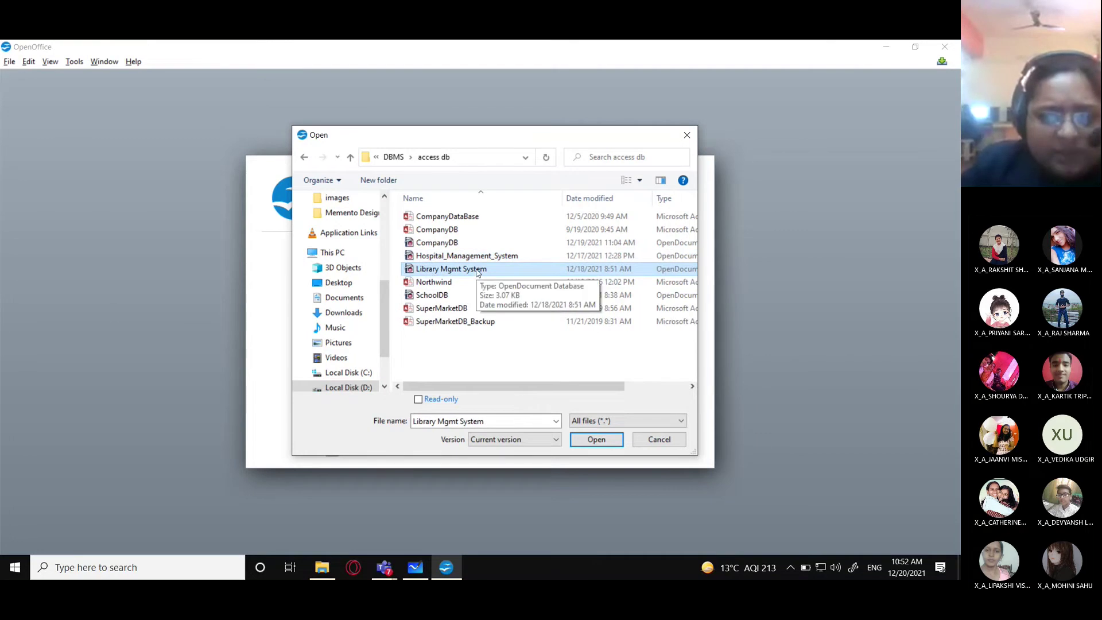
click(439, 295)
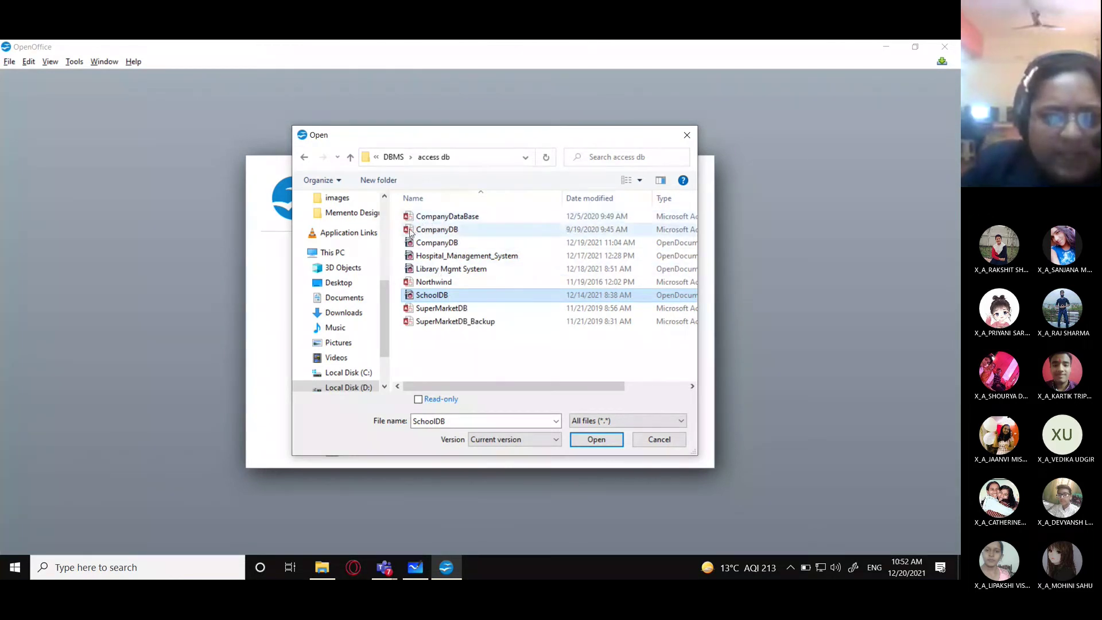
click(450, 244)
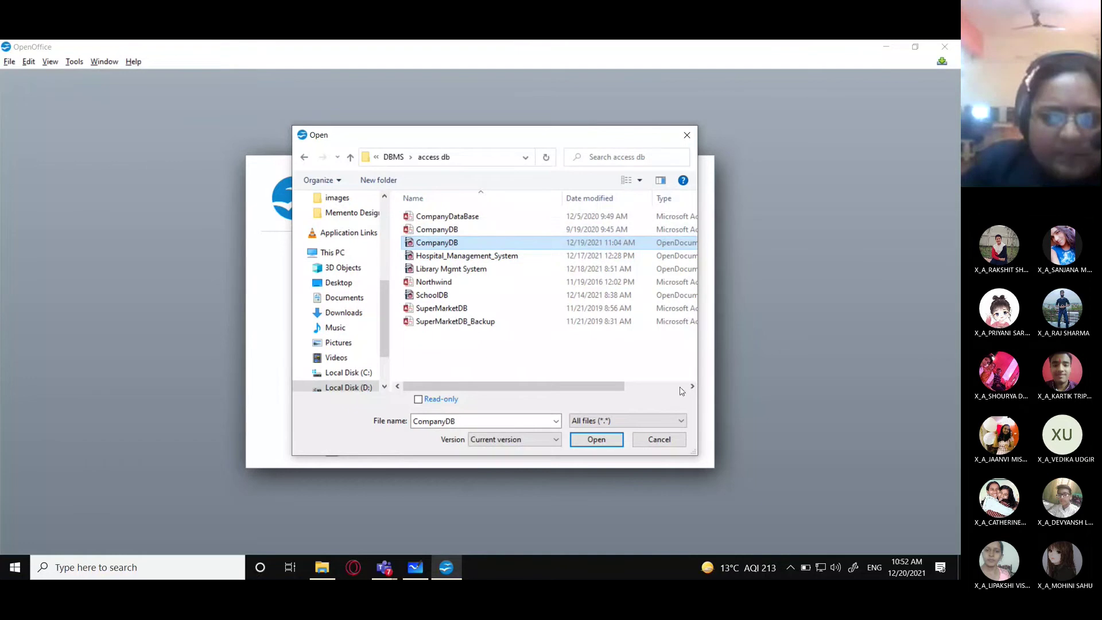
click(596, 439)
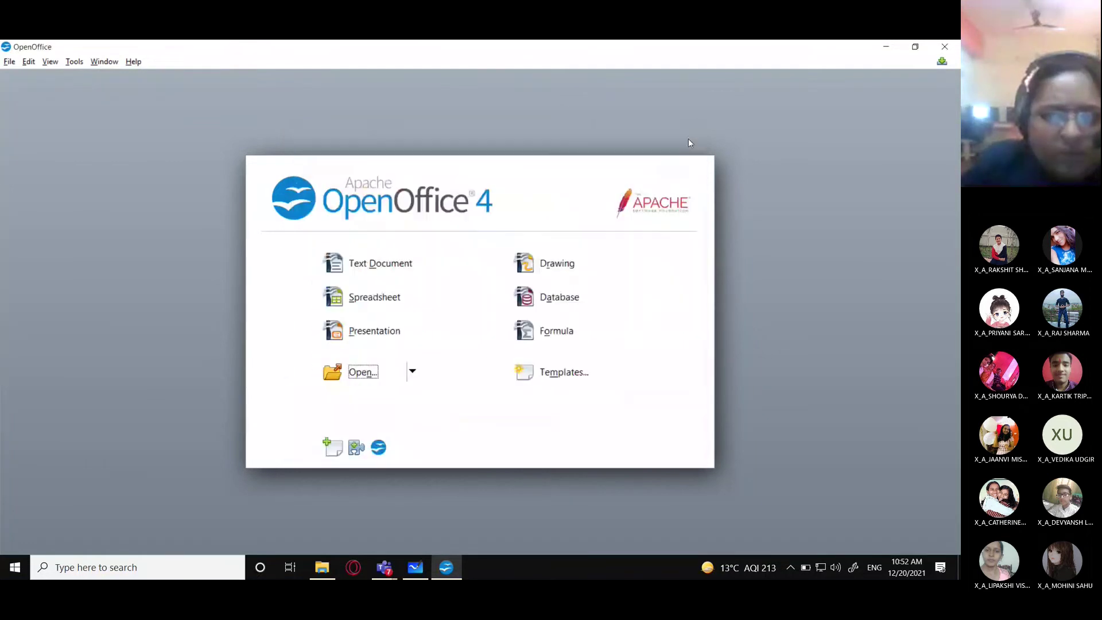
Look over the list of recently opened files and close it without choosing one.
click(413, 372)
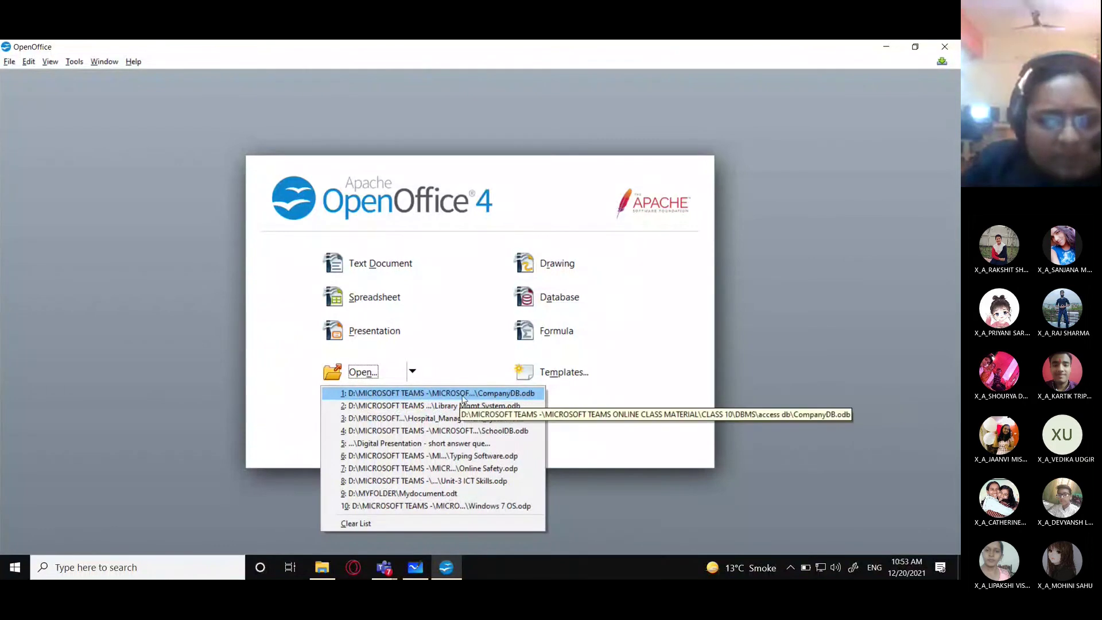
click(670, 309)
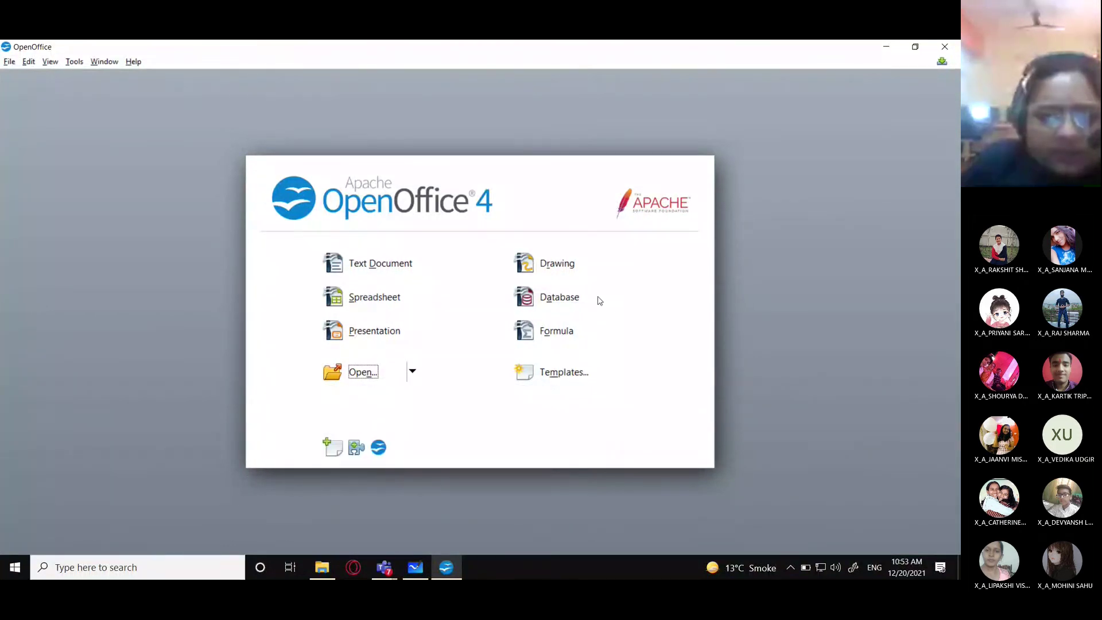
Start the Database Wizard, choose to open an existing database file, and review the recently used databases.
click(553, 301)
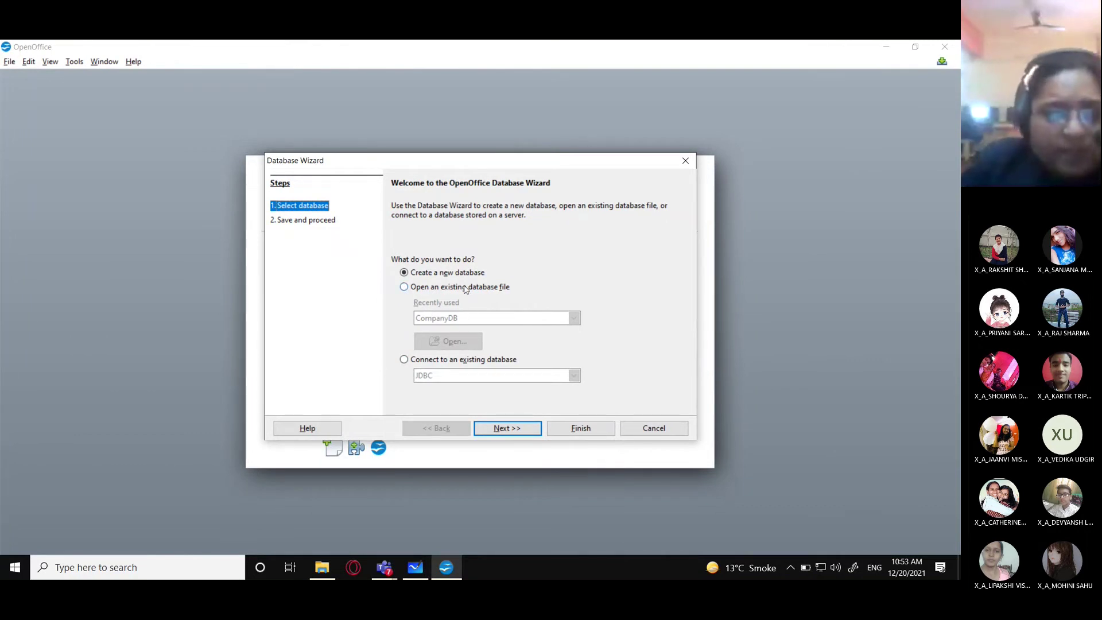
click(404, 288)
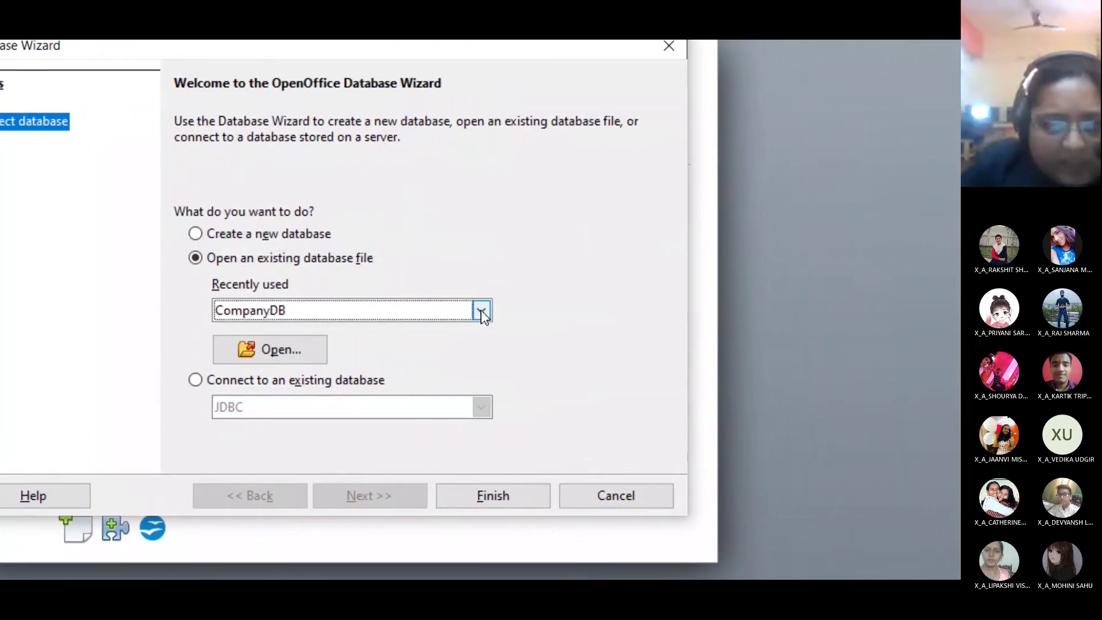
click(661, 334)
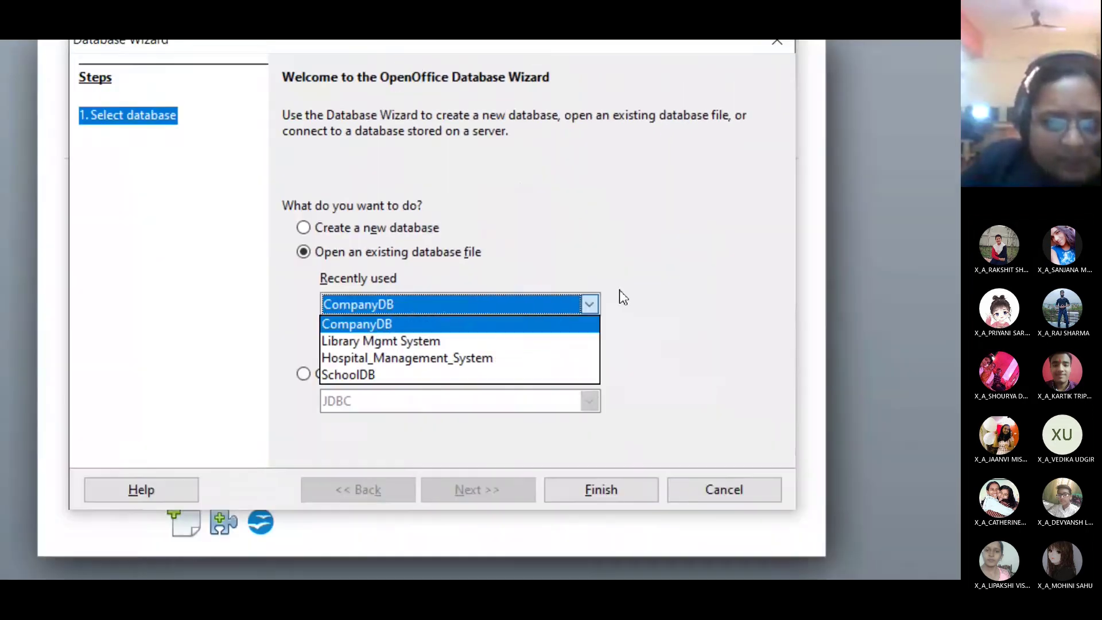
click(752, 251)
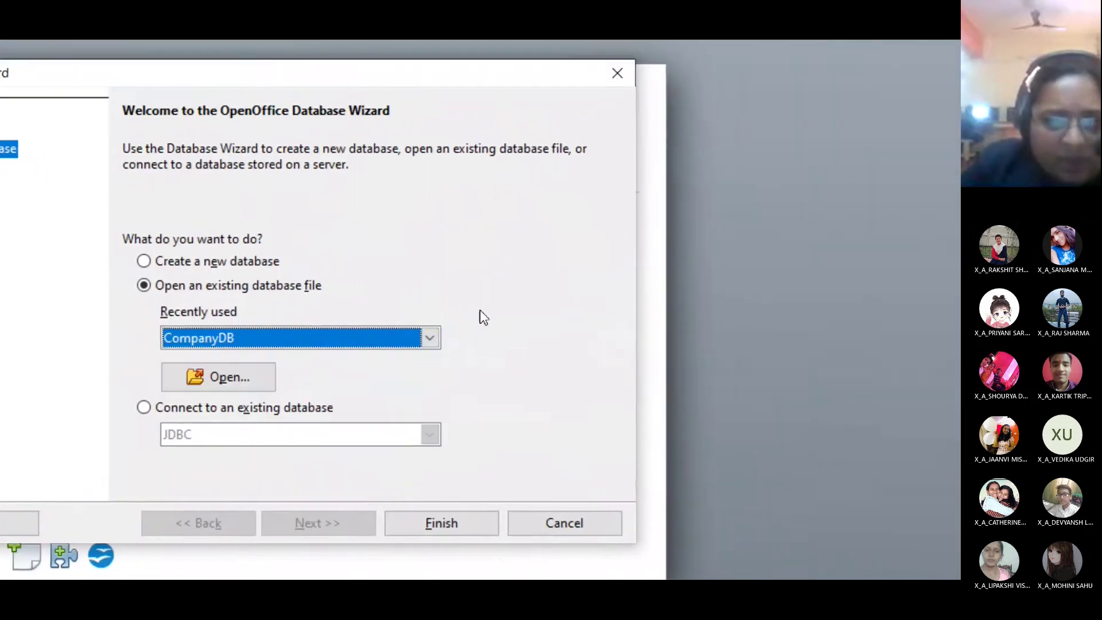
Browse from the wizard to the access db folder under CLASS 10, DBMS, and dismiss the file dialog.
click(461, 310)
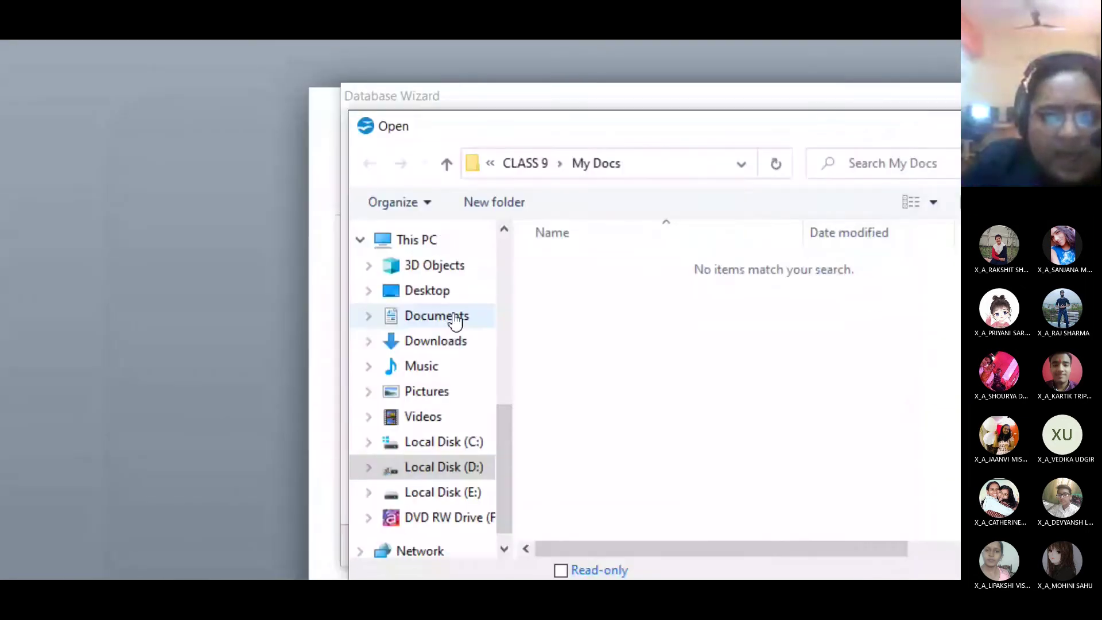
drag(338, 455, 325, 310)
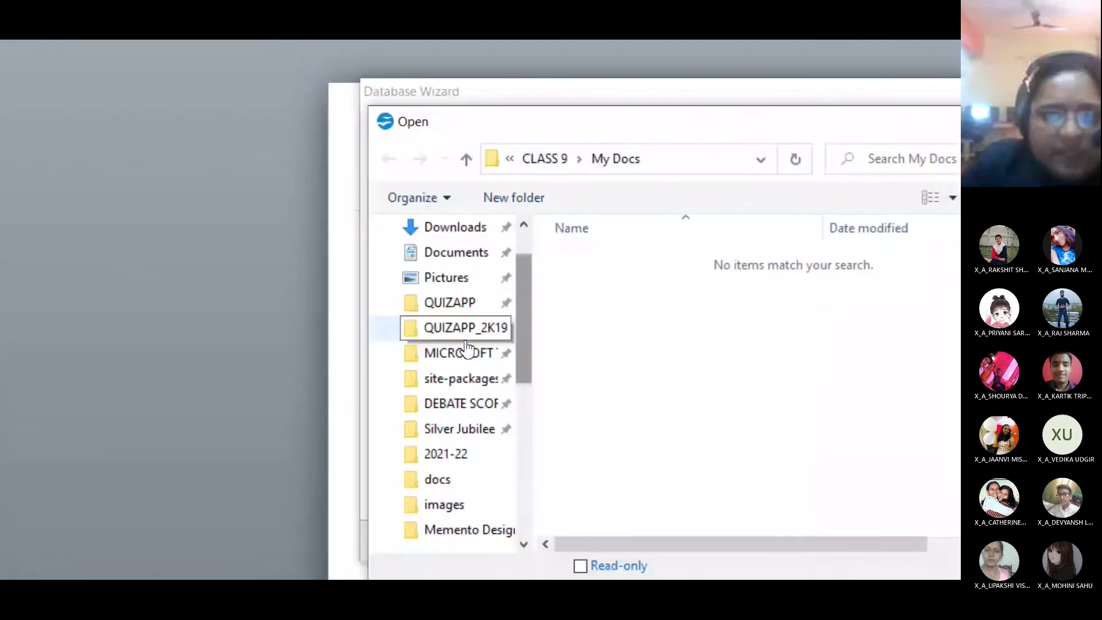
click(442, 376)
double_click(482, 328)
double_click(481, 287)
double_click(476, 283)
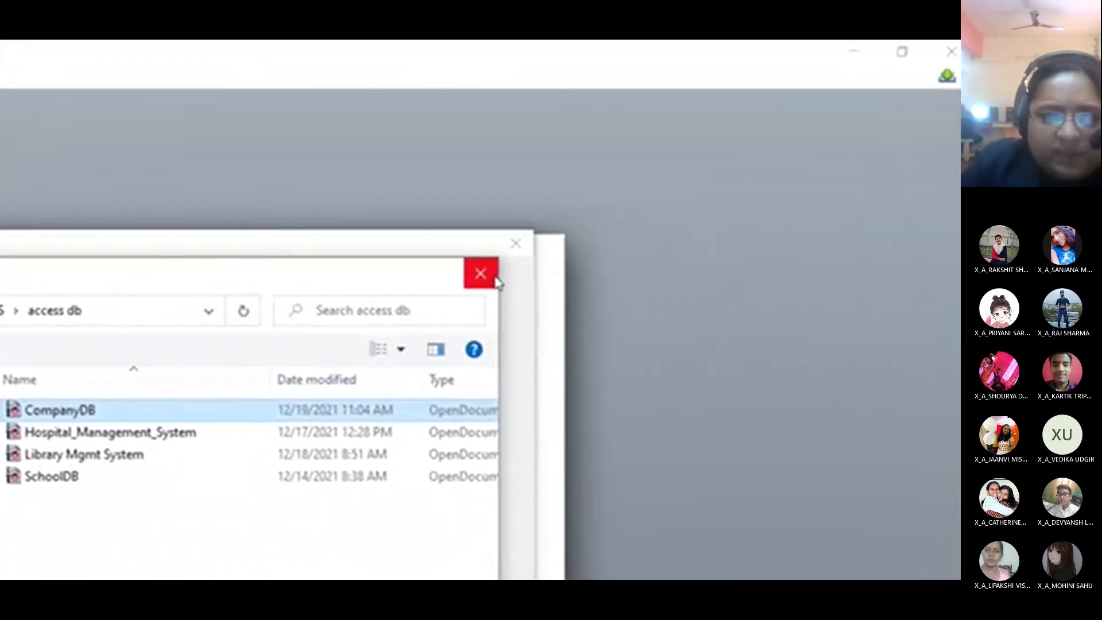
click(861, 179)
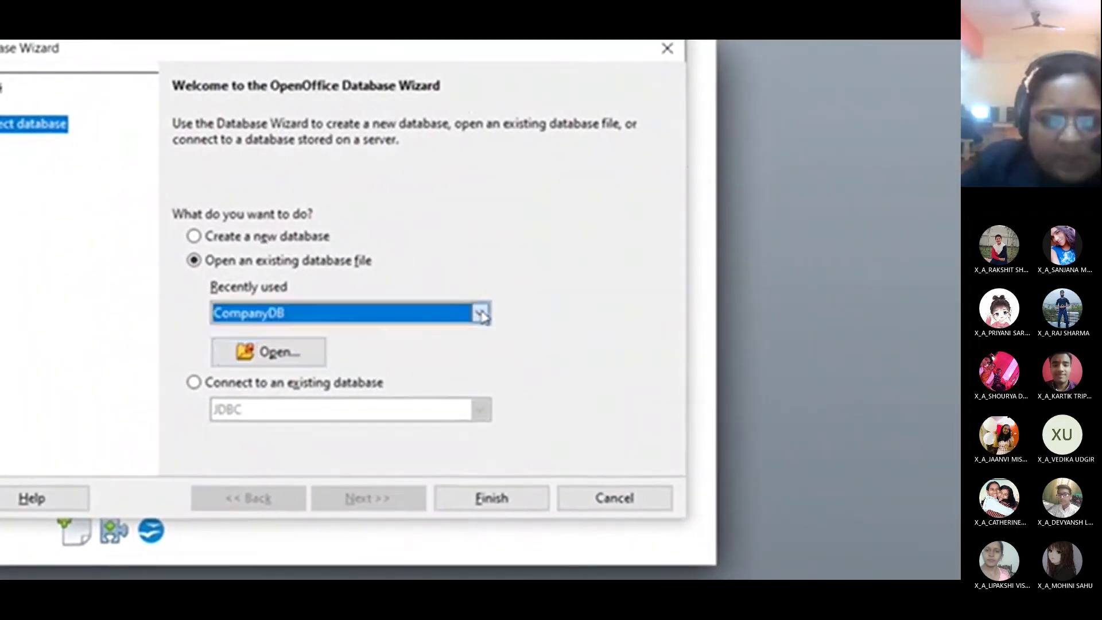
Pick CompanyDB from the recently used databases and finish the wizard to open it.
click(495, 312)
click(293, 336)
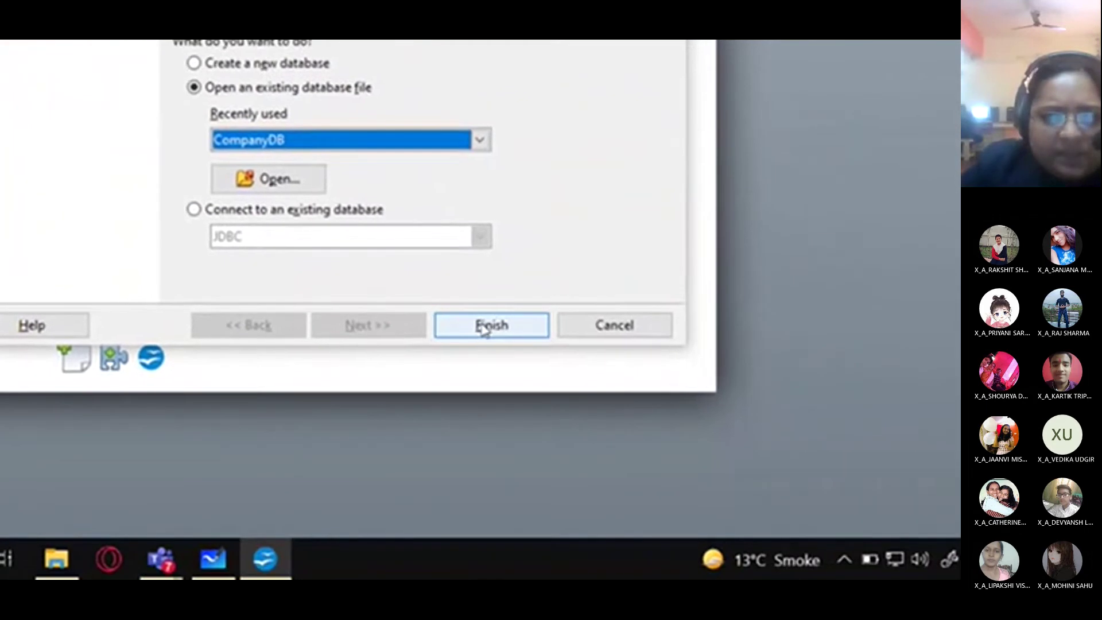
click(569, 488)
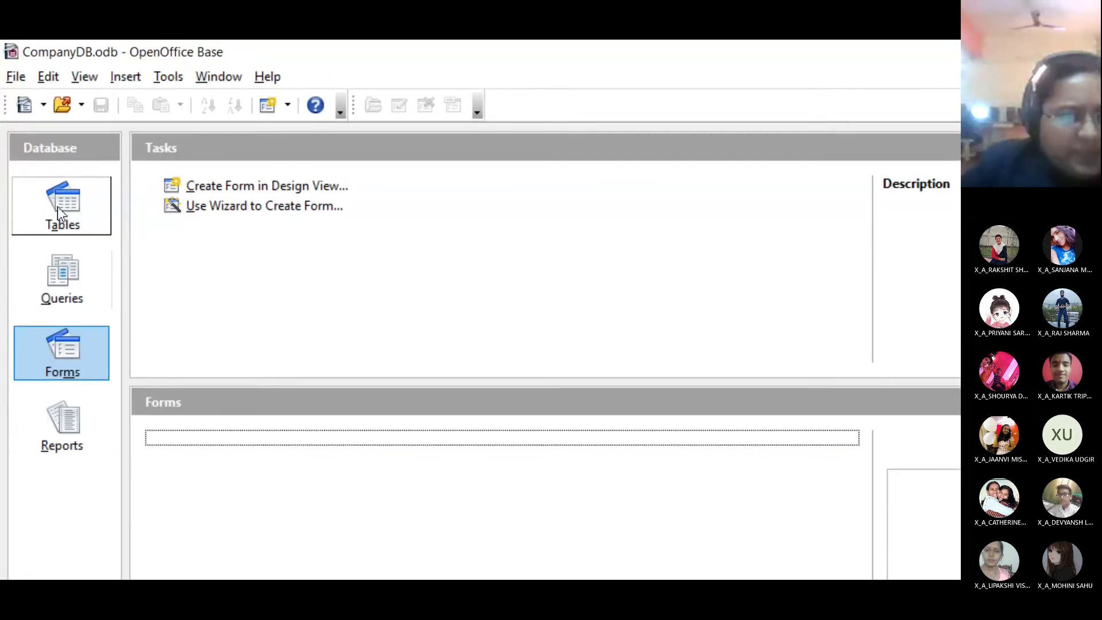
View the records of the Customers table in CompanyDB and close it, and open the Employee table's records.
click(57, 205)
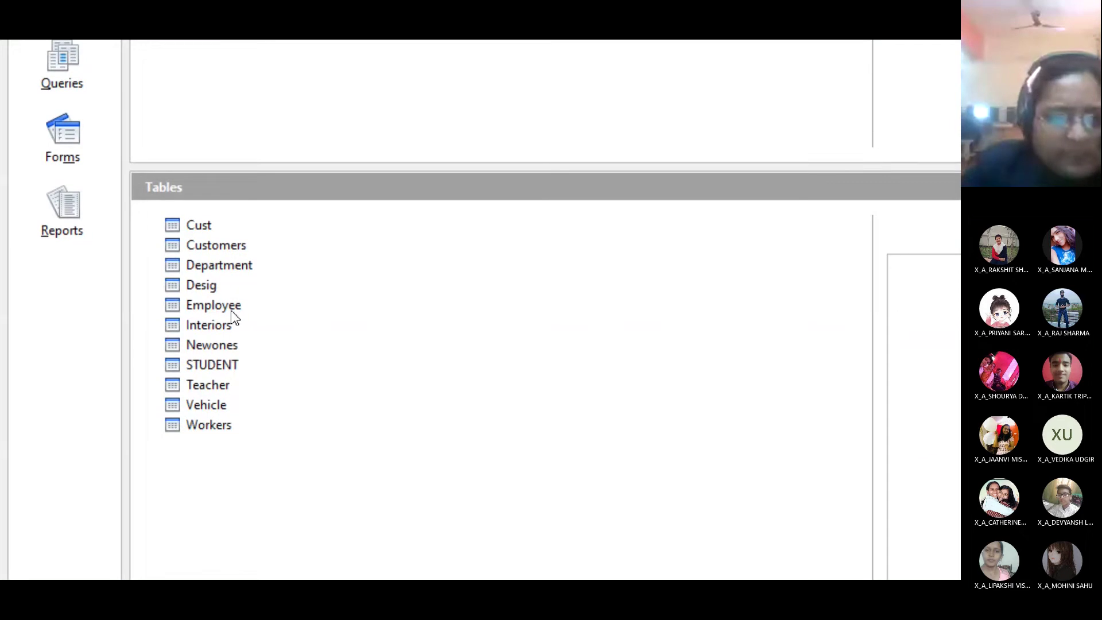
click(220, 390)
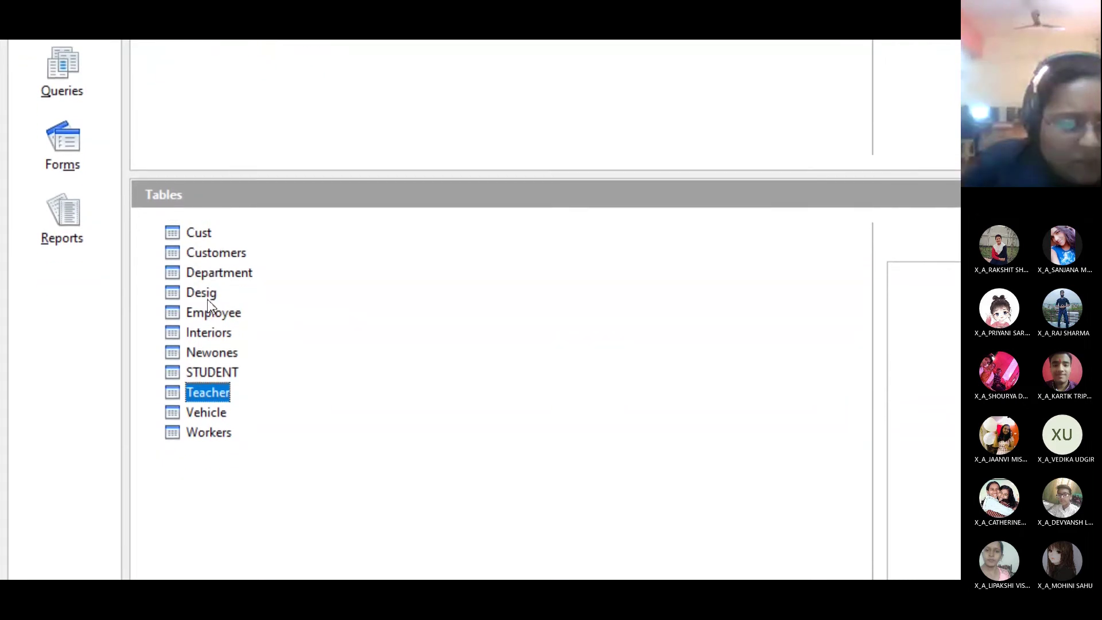
click(203, 252)
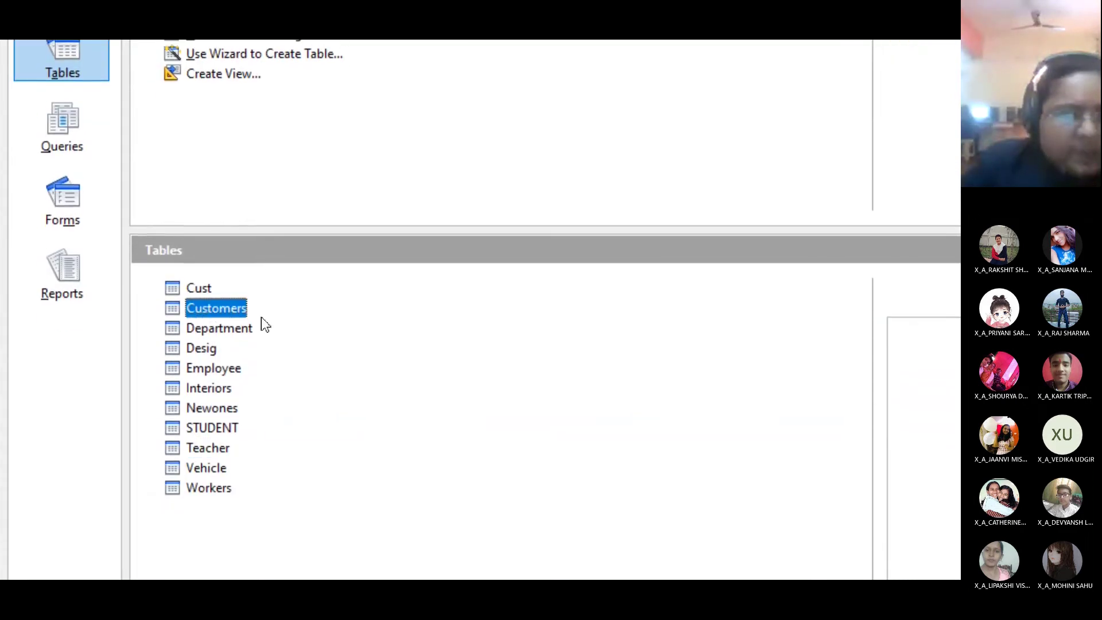
key(Return)
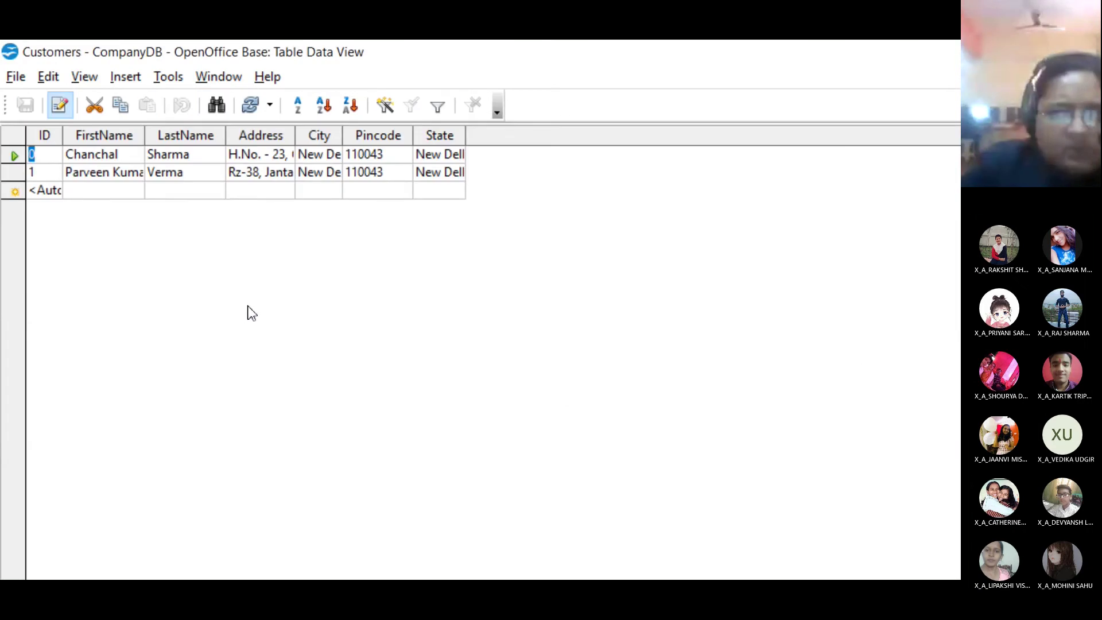
click(945, 56)
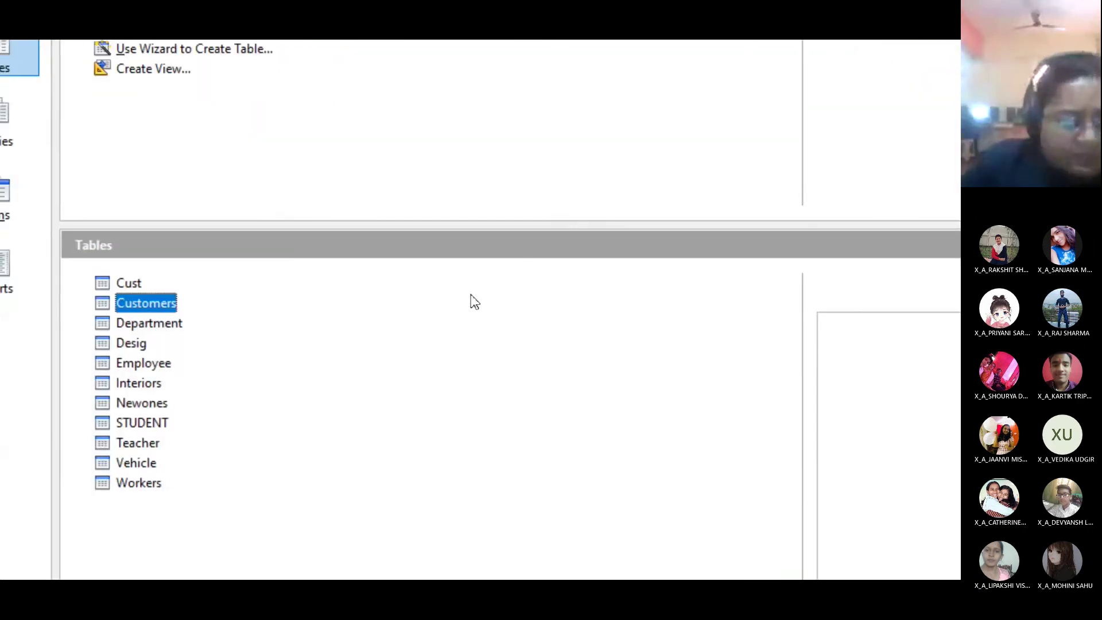
double_click(213, 326)
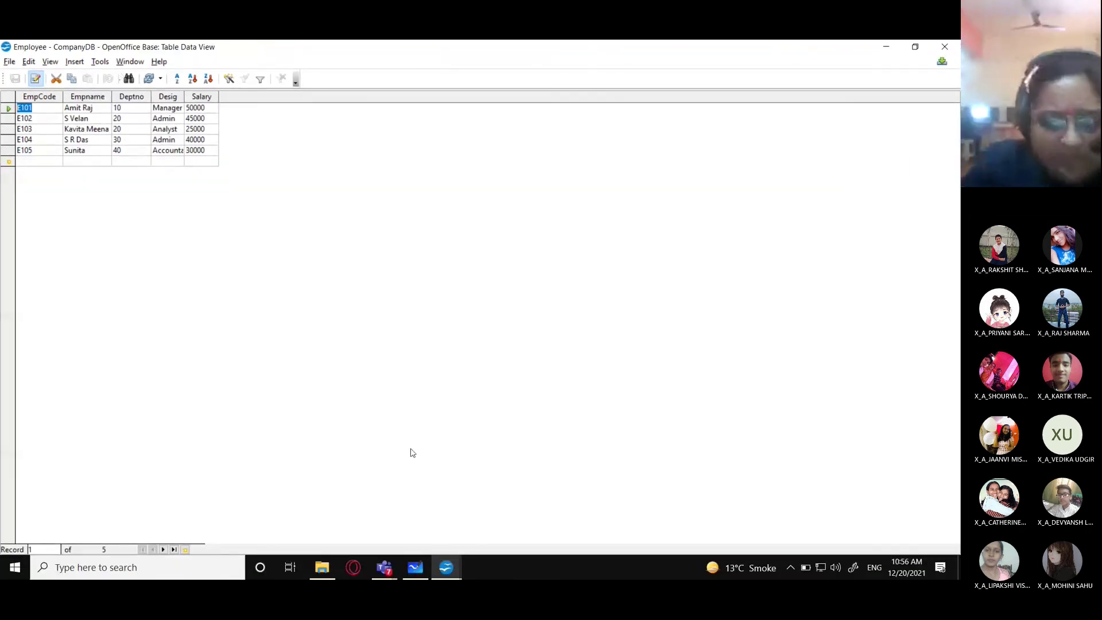
Switch to Microsoft Whiteboard and add a text box reading "Table : Employee" below the typed question about opening an existing database.
click(415, 567)
scroll(507, 345, down, 3)
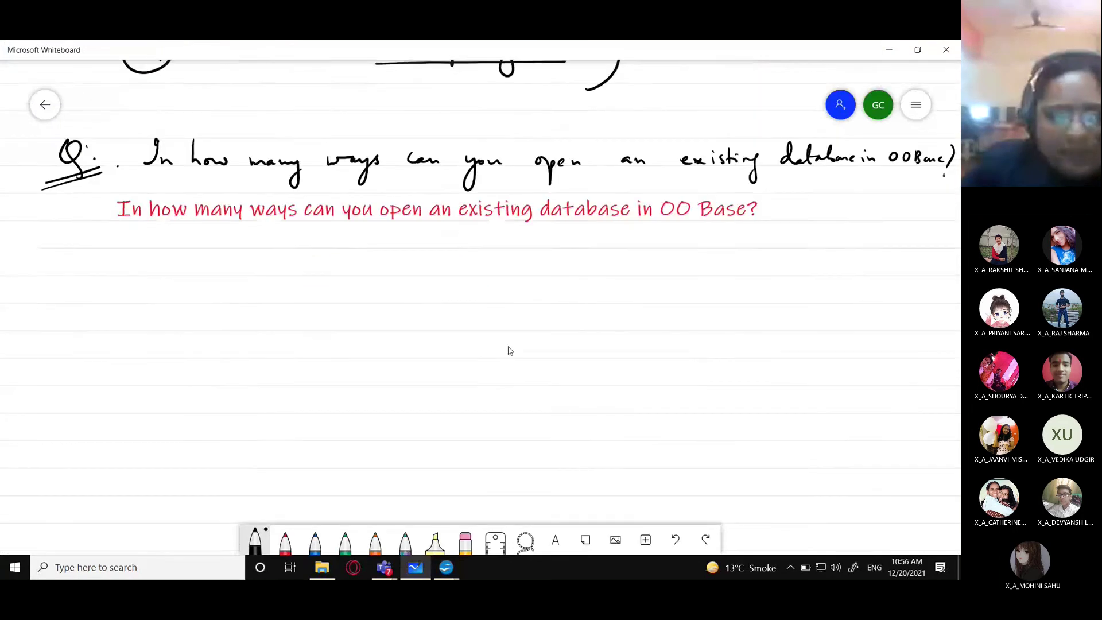
click(555, 539)
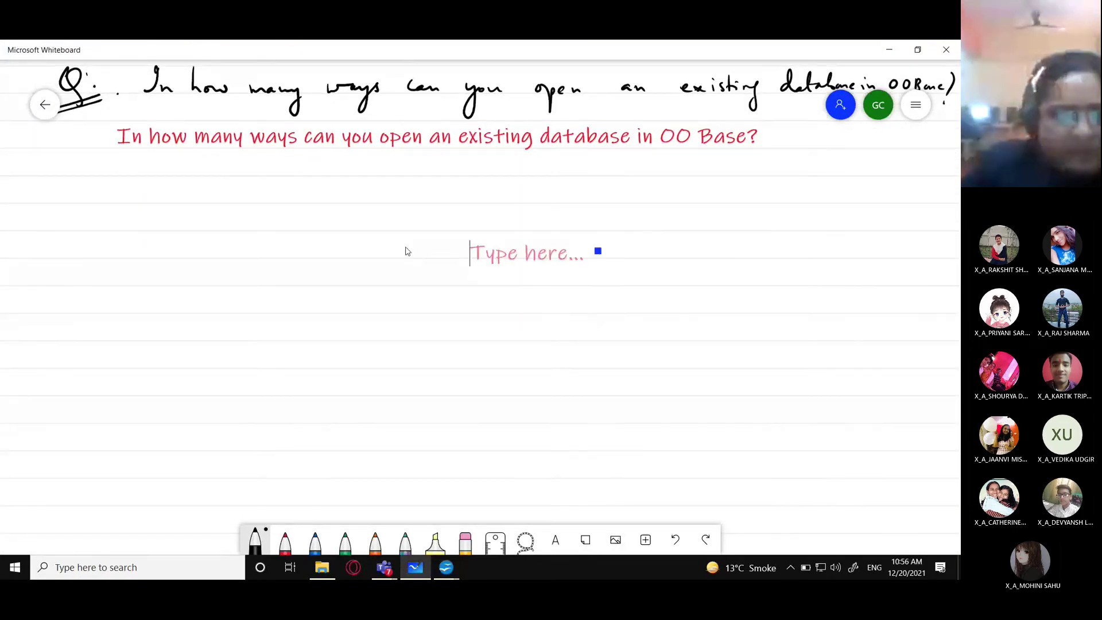
drag(524, 209, 167, 204)
text(Table : Em)
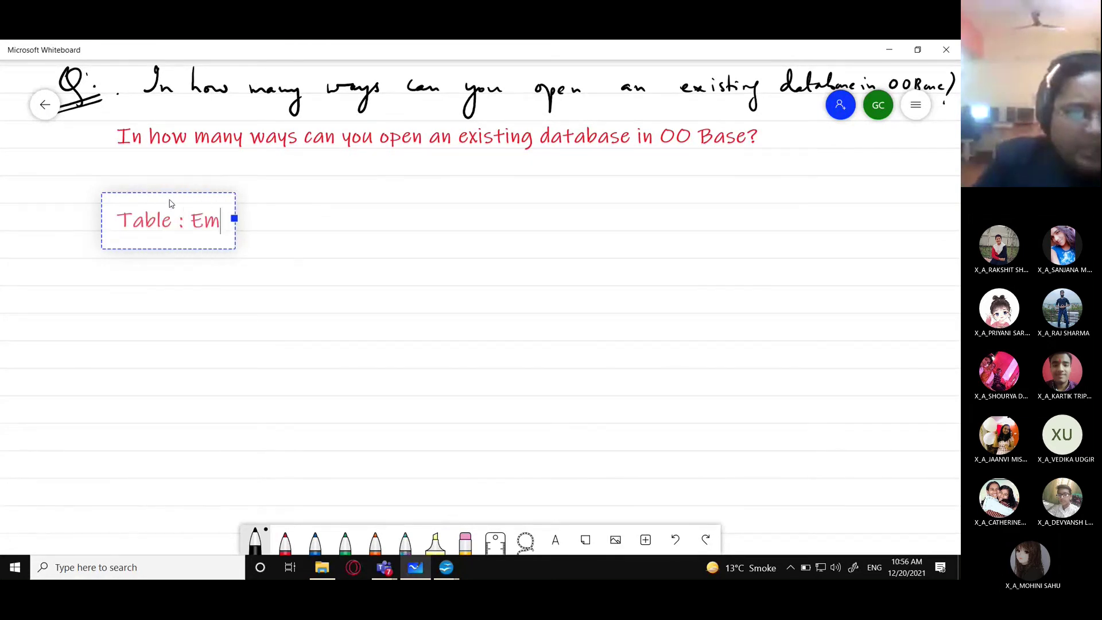
text(ployee)
Add the item "1. Display all employee information." below the "Table : Employee" heading, separated by a blank line.
key(Return)
key(Return)
text(1.)
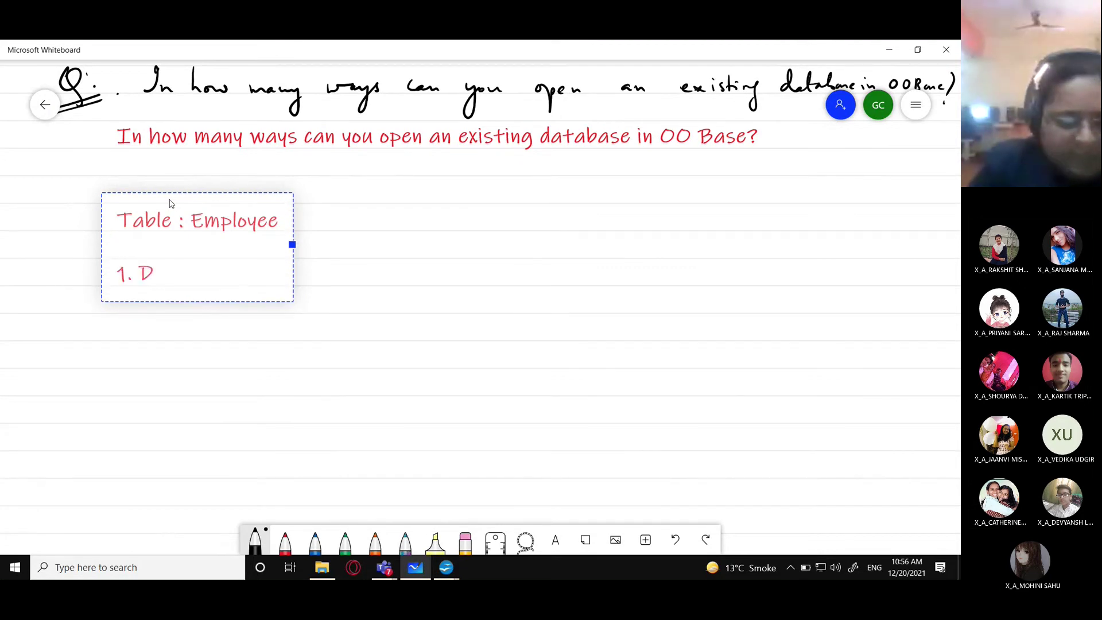
text( Display all employee information.)
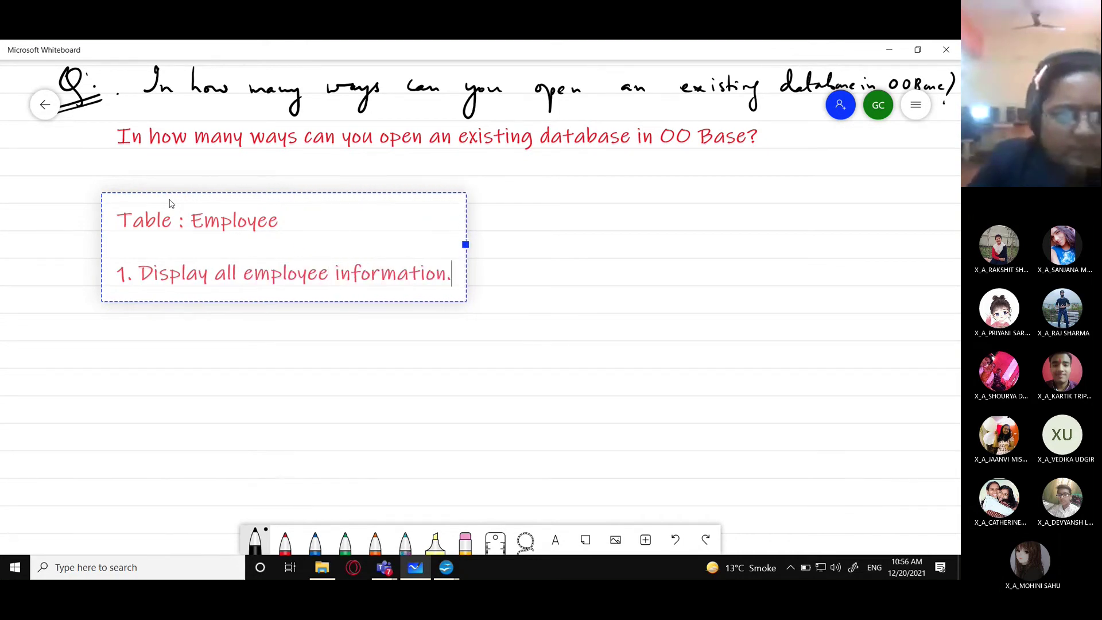
Finish the text box and draw two arrows from item 1, handwriting the labels "all fields" and "all records".
click(543, 304)
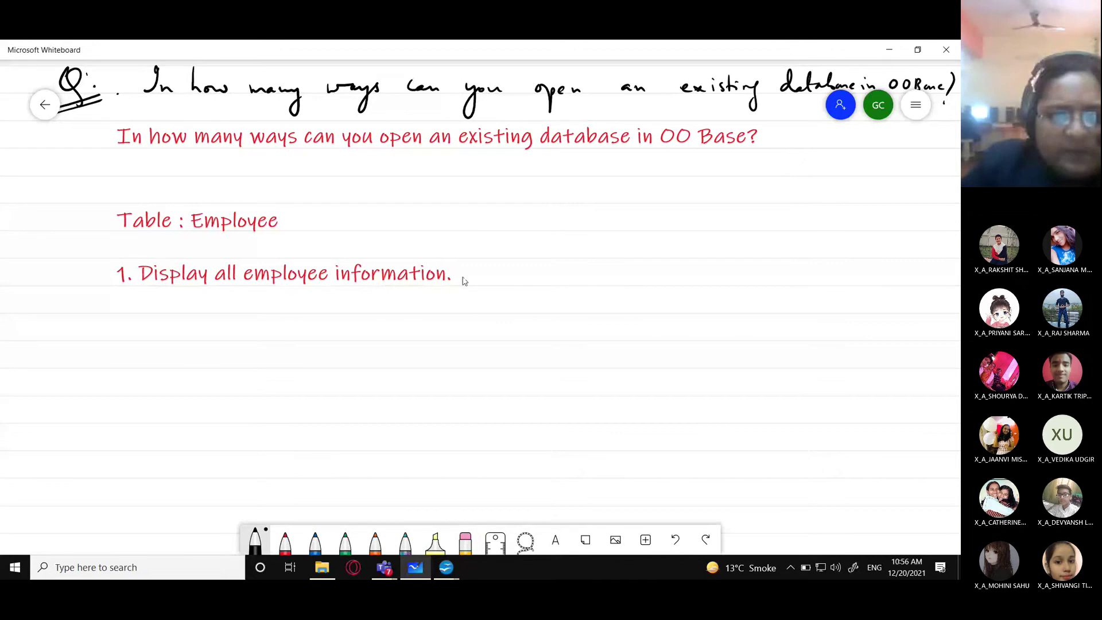
drag(455, 279, 552, 220)
mouse_move(565, 227)
mouse_down()
mouse_move(569, 216)
mouse_move(557, 248)
mouse_move(617, 221)
mouse_up()
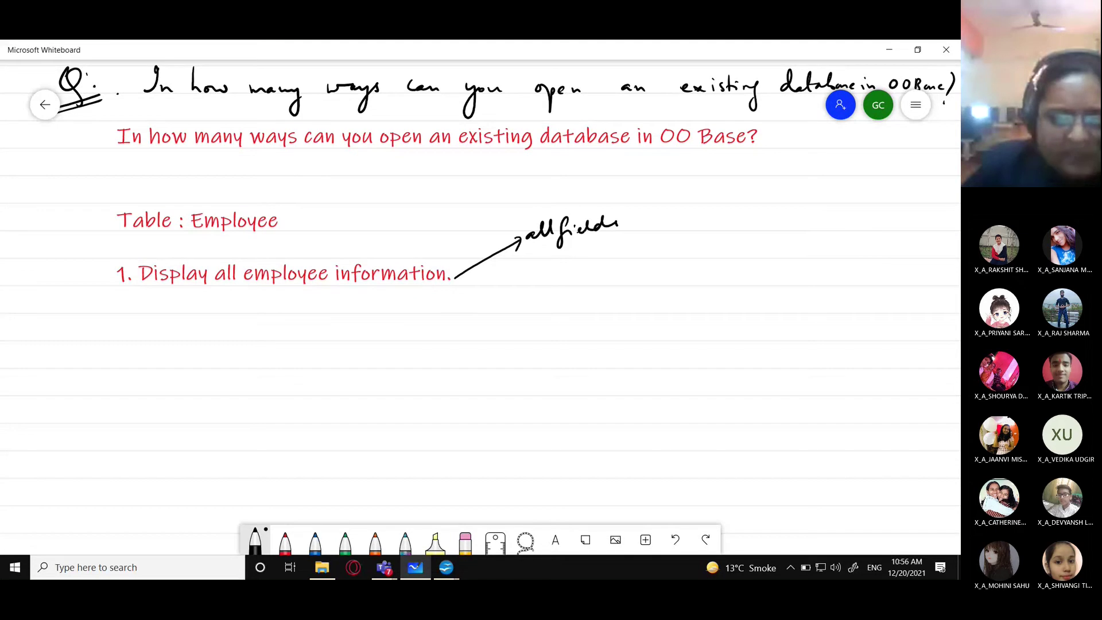
mouse_move(455, 279)
mouse_down()
mouse_move(521, 304)
mouse_move(547, 289)
mouse_move(567, 303)
mouse_move(616, 289)
mouse_move(625, 299)
mouse_up()
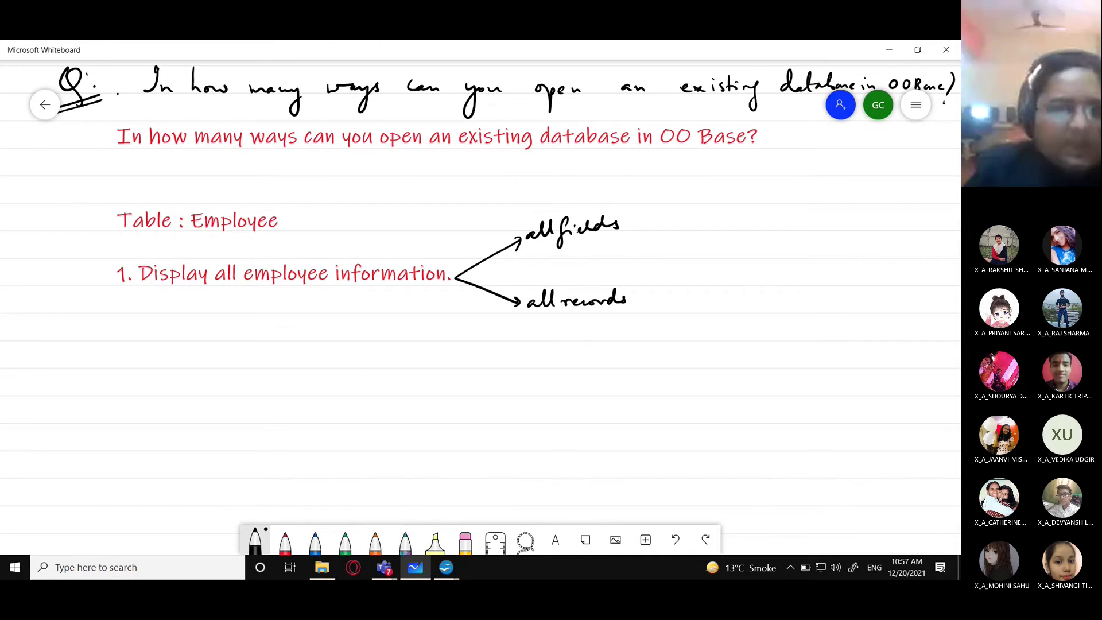
Switch to OpenOffice Base, close the Employee table's data view and show the queries of CompanyDB.
key(alt+Tab)
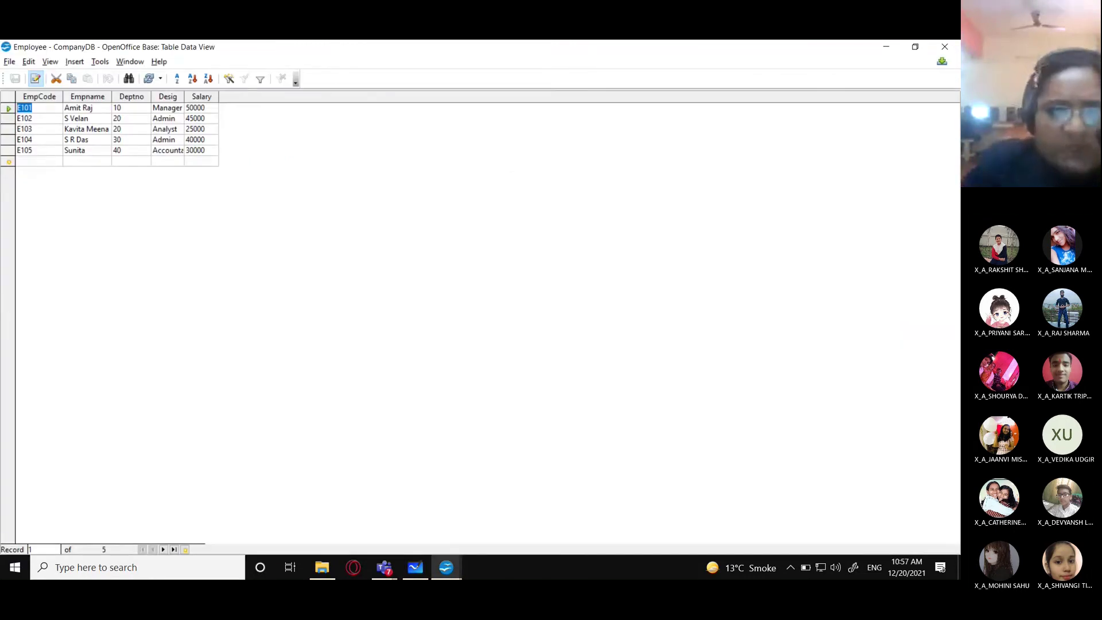
click(956, 45)
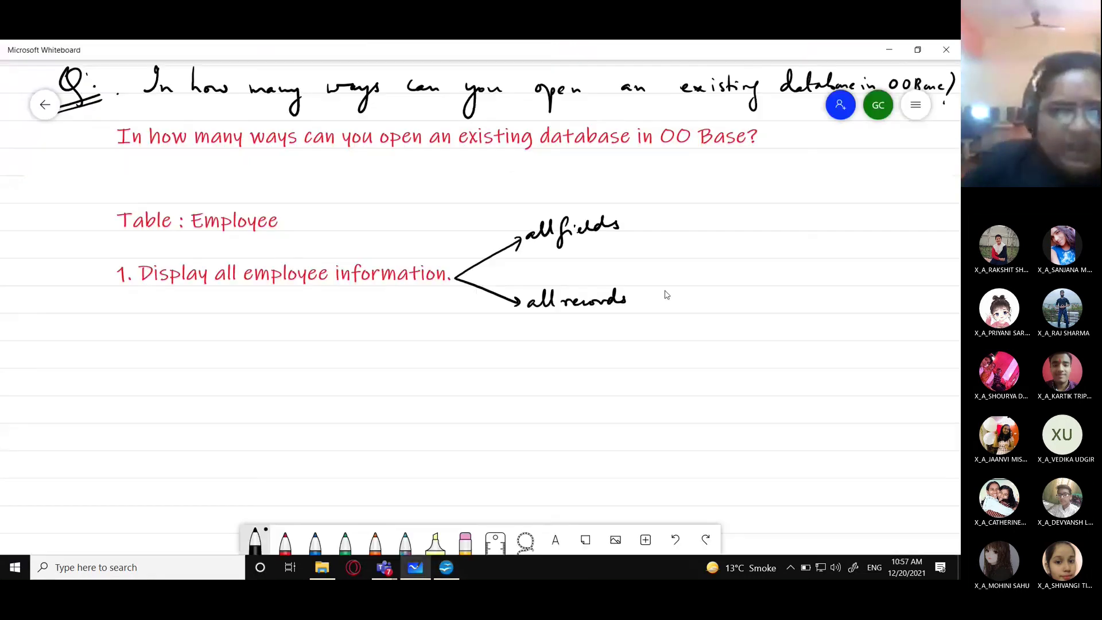
key(alt+Tab)
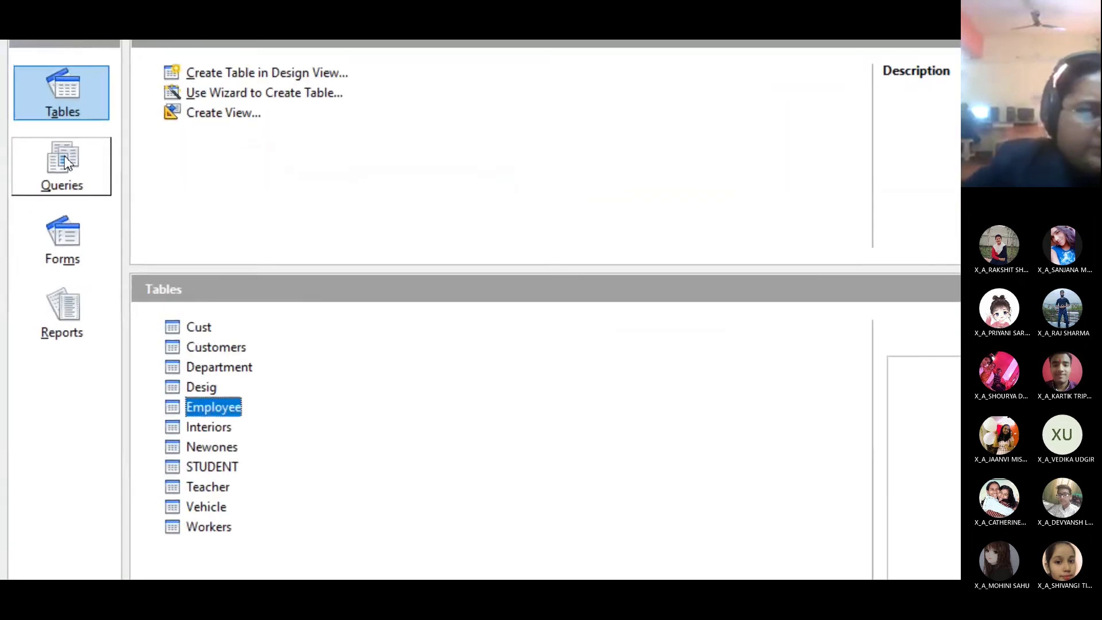
click(64, 156)
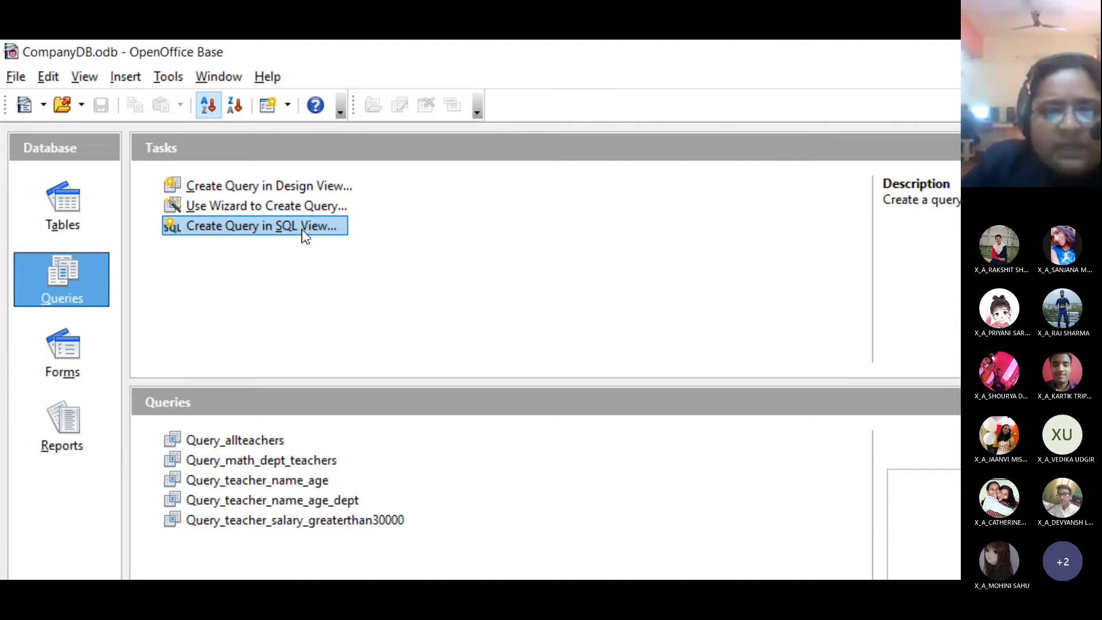
click(164, 77)
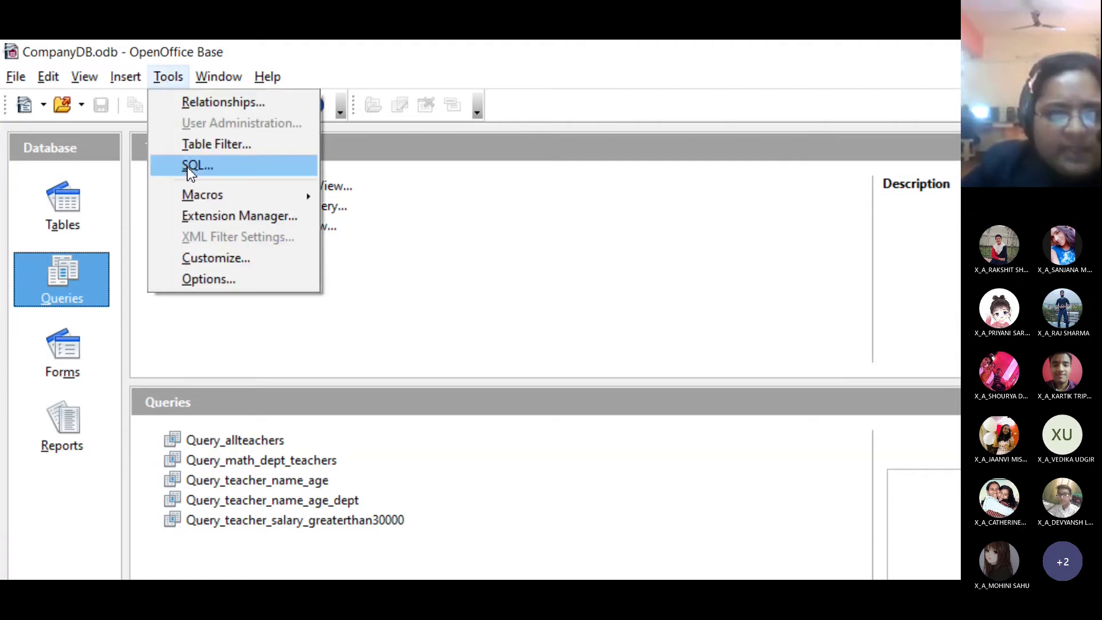
click(305, 296)
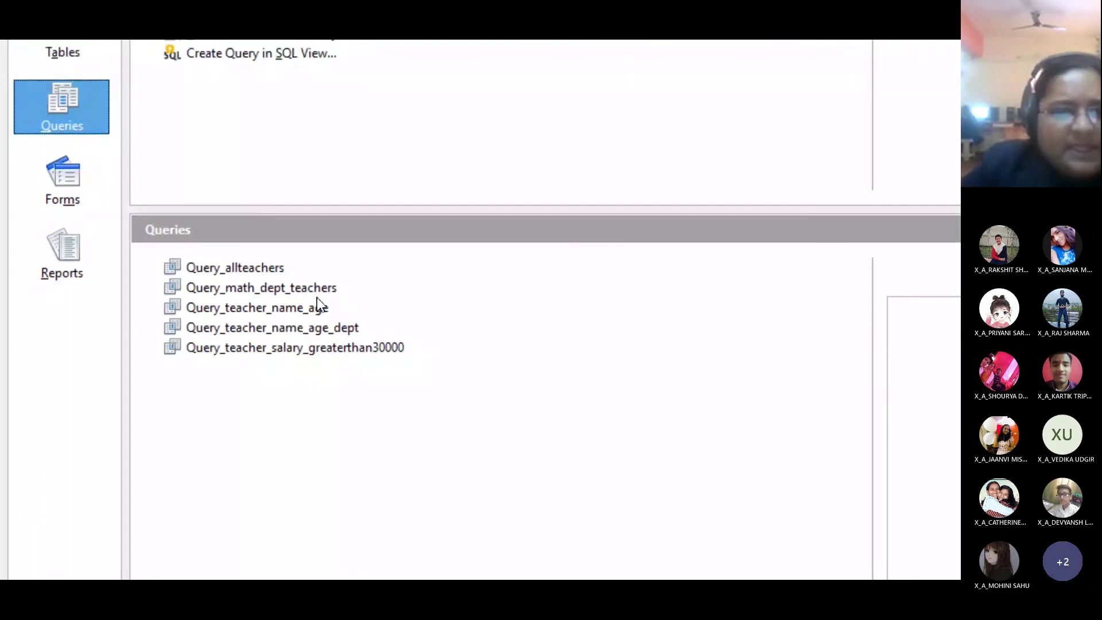
click(69, 221)
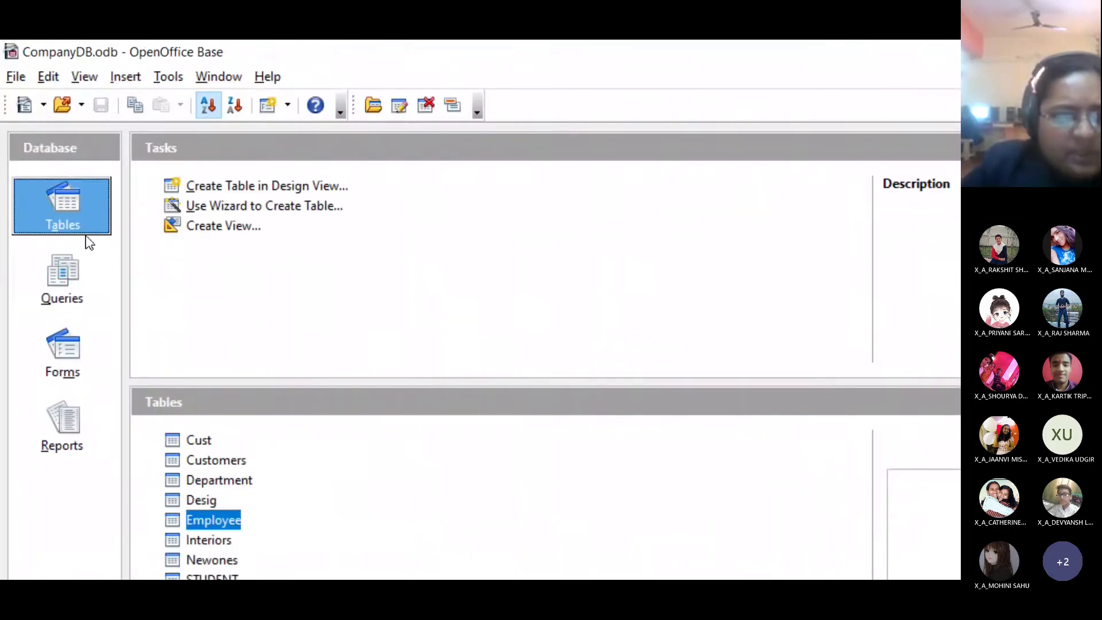
click(217, 313)
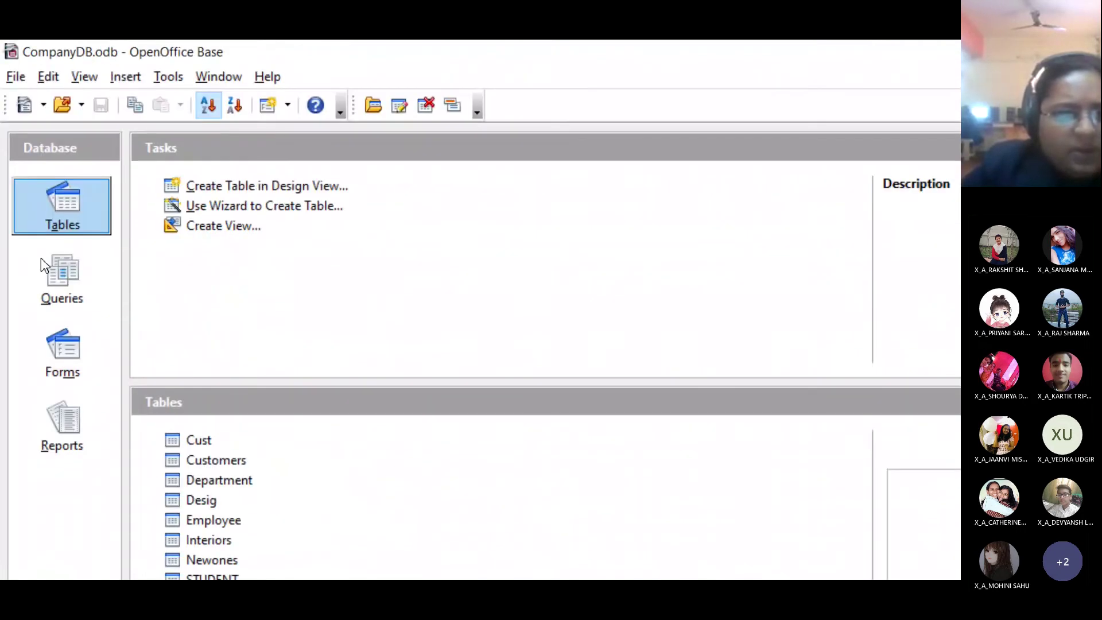
click(64, 278)
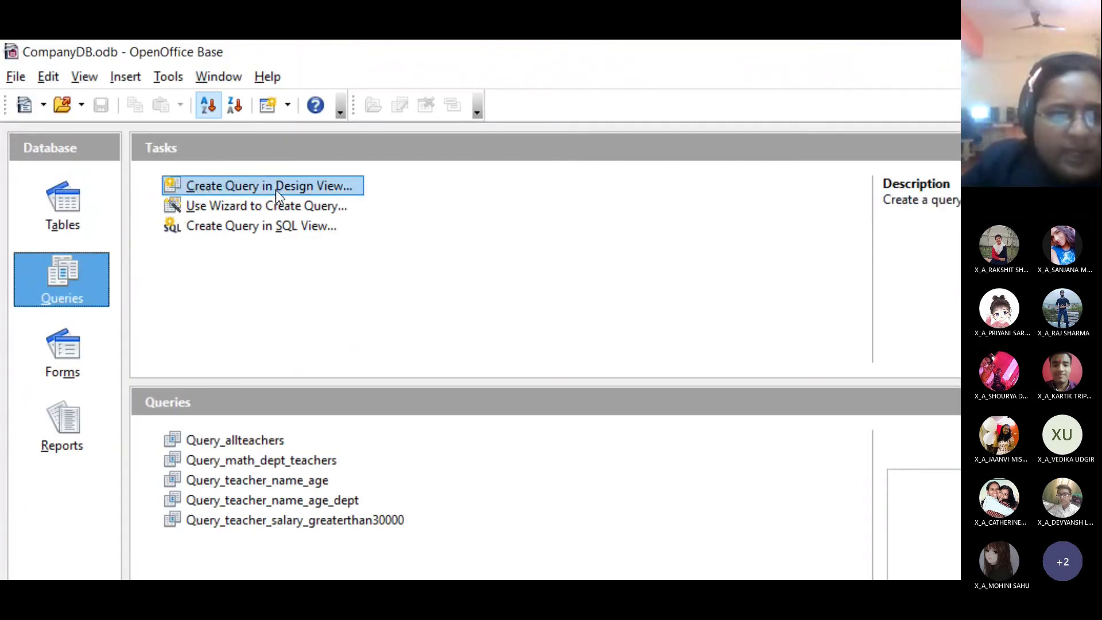
Create a query in Design View and add the Employee table to it, after viewing the saved queries offered as sources.
click(352, 188)
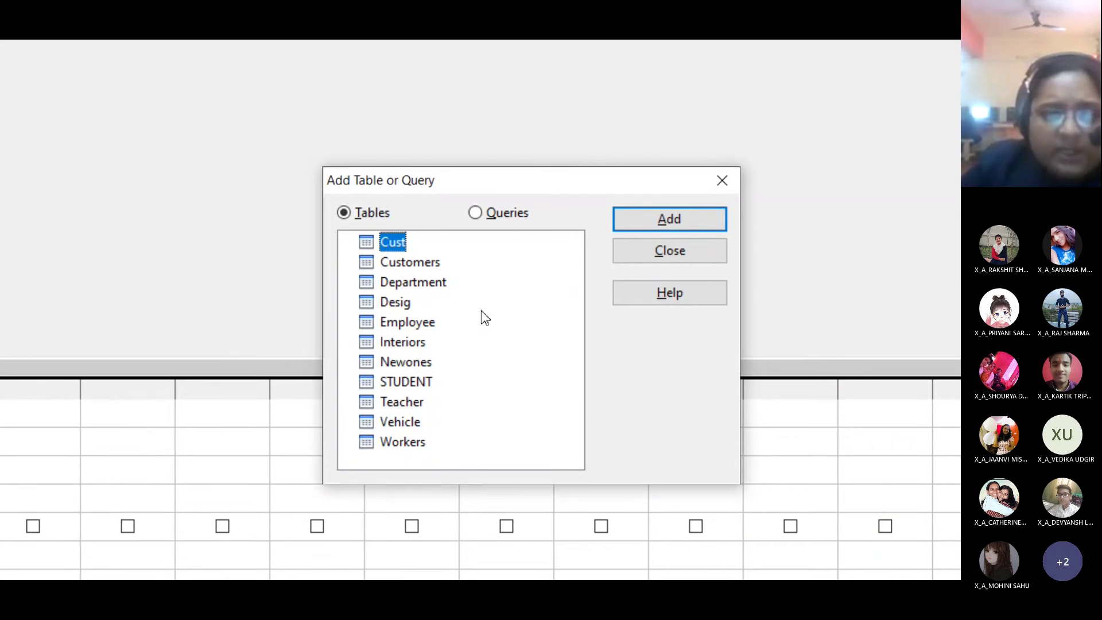
click(475, 219)
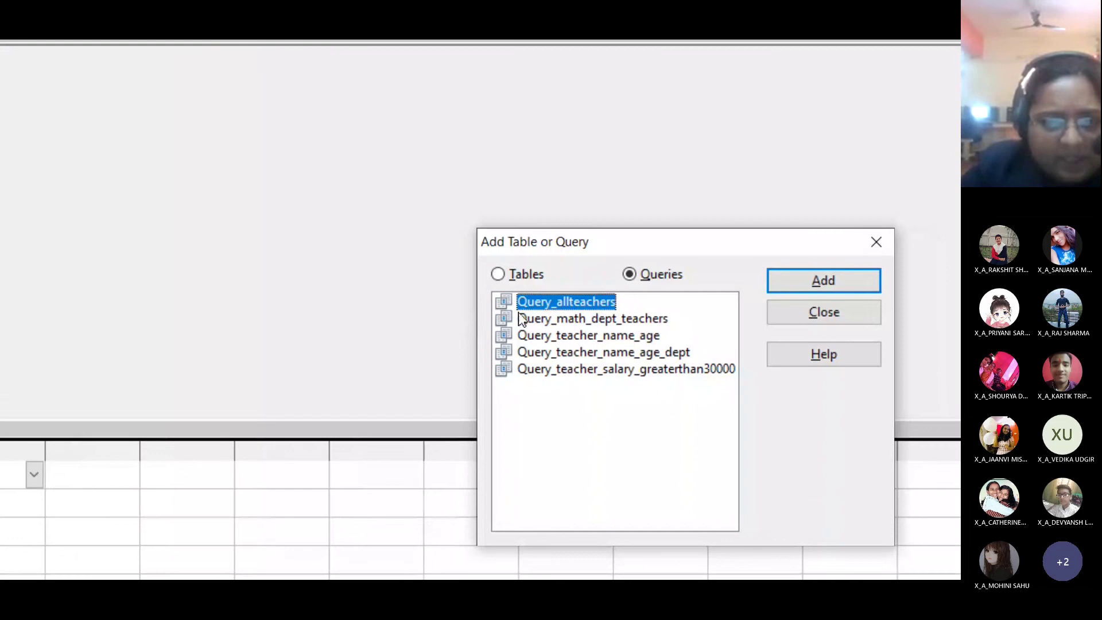
click(497, 274)
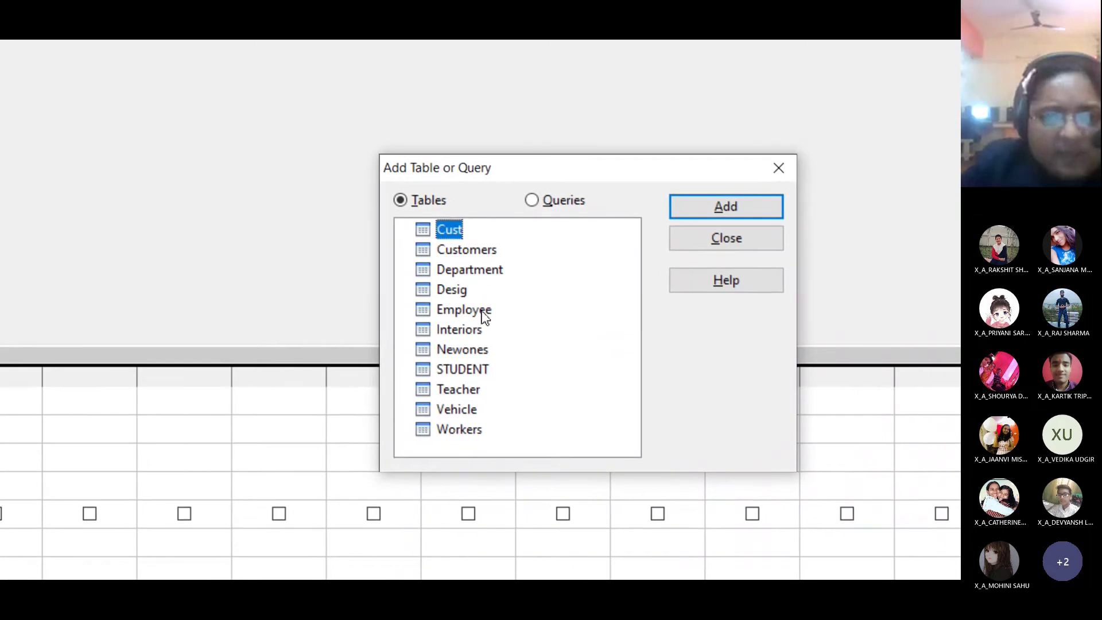
click(483, 313)
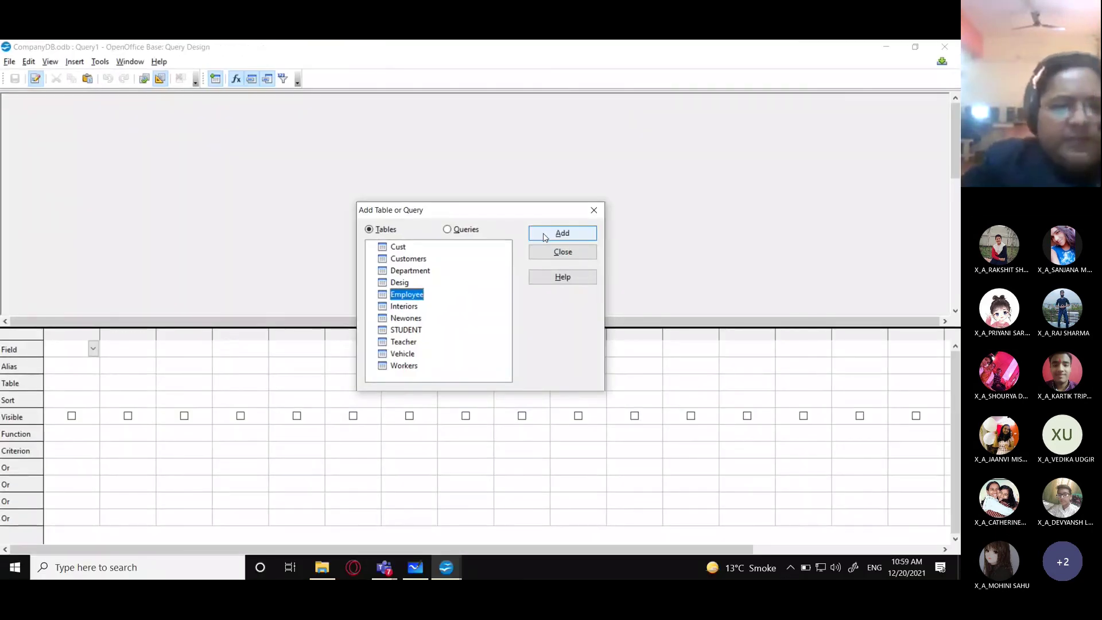
click(544, 236)
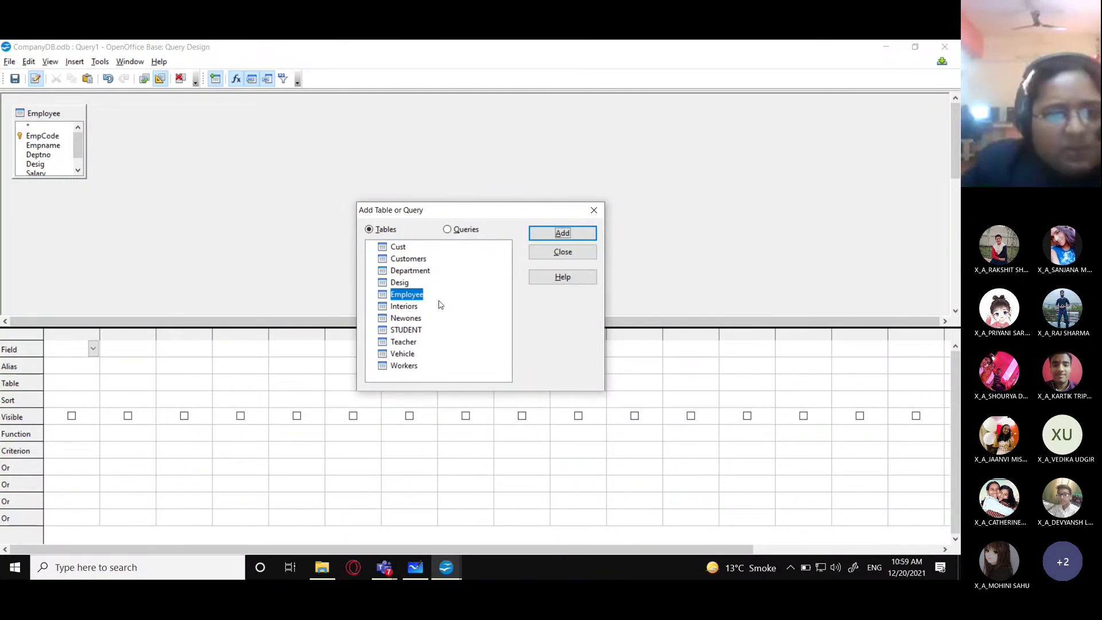
click(560, 254)
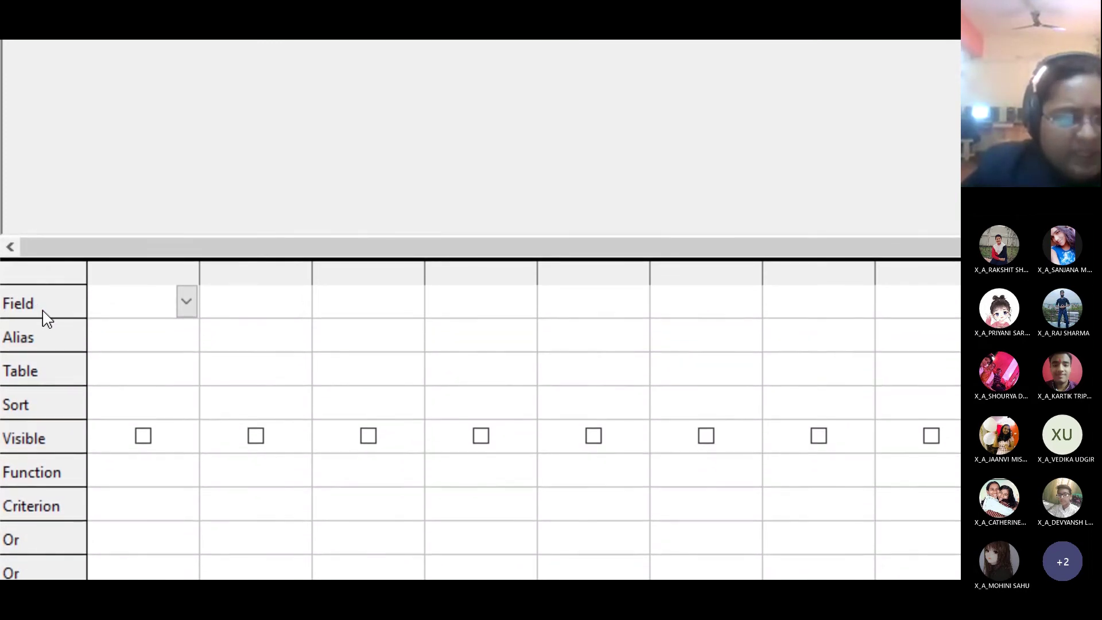
List the Employee fields available for the first query column.
click(122, 311)
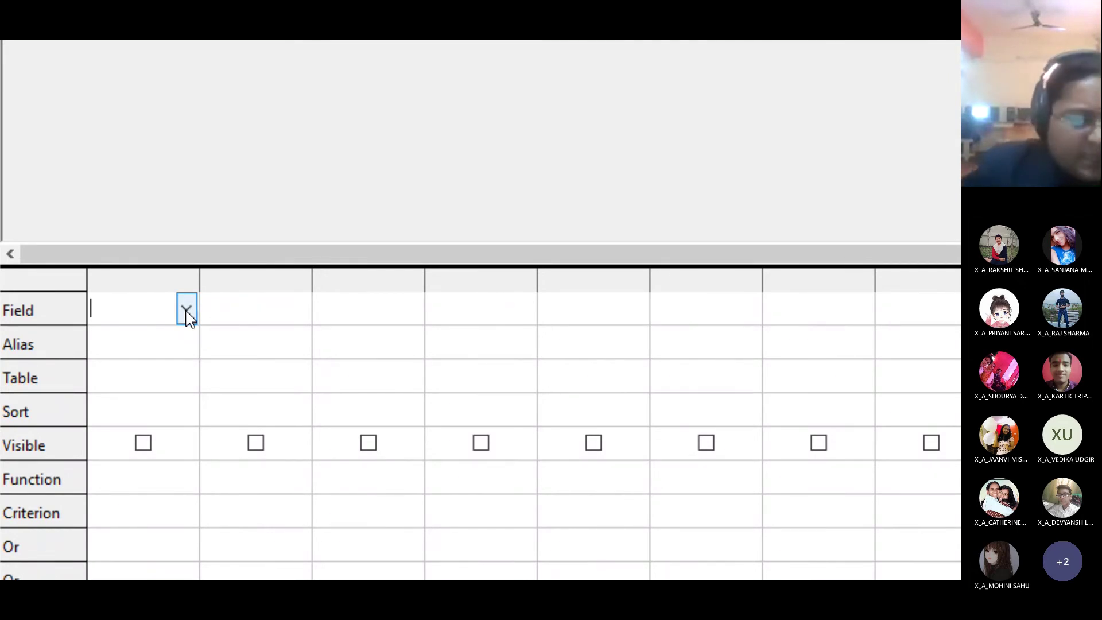
click(187, 310)
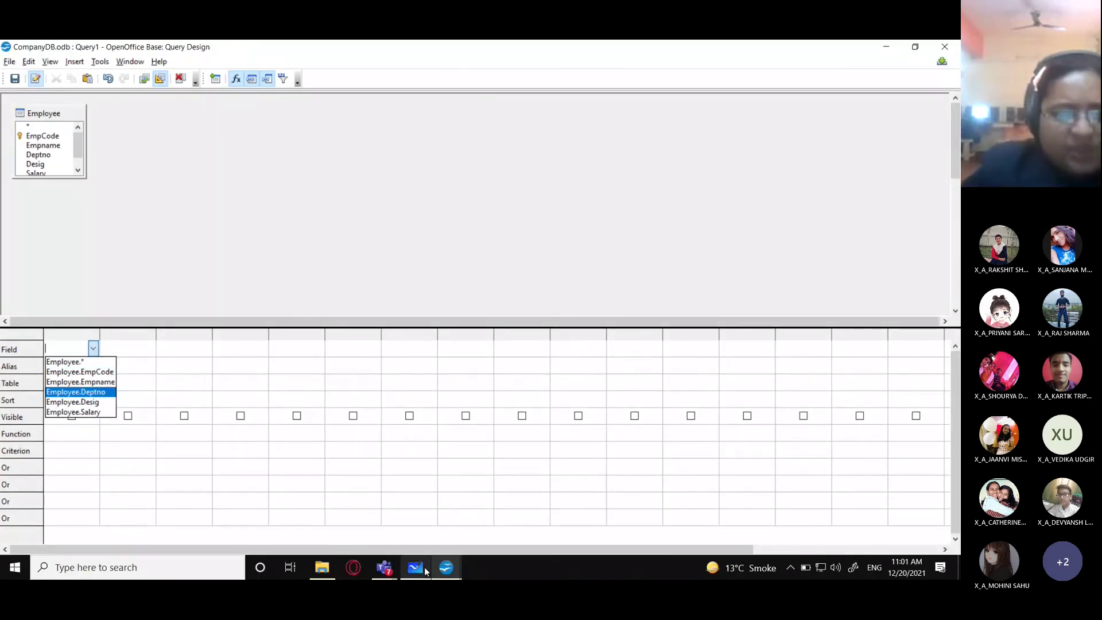
Switch to Microsoft Whiteboard and handwrite an asterisk with an arrow to "select all fields." below item 1.
click(425, 567)
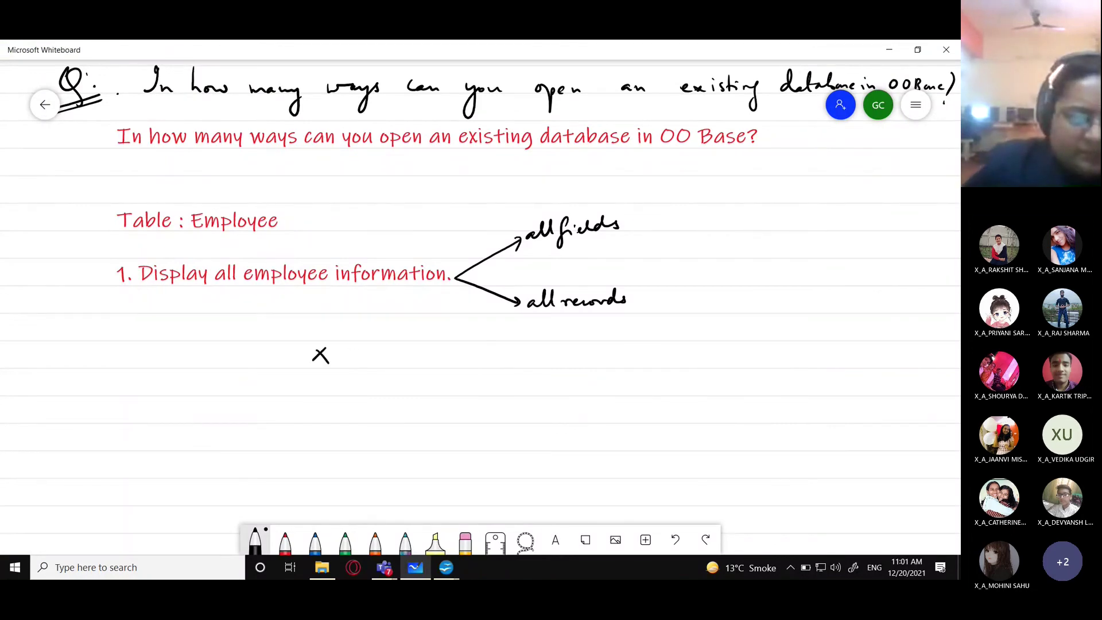
drag(313, 355, 408, 356)
mouse_move(402, 352)
mouse_down()
mouse_move(402, 361)
mouse_move(435, 364)
mouse_move(442, 349)
mouse_up()
mouse_move(441, 364)
mouse_down()
mouse_move(450, 351)
mouse_move(435, 363)
mouse_move(449, 351)
mouse_move(466, 365)
mouse_up()
mouse_move(472, 351)
mouse_down()
mouse_move(476, 365)
mouse_move(509, 365)
mouse_up()
mouse_move(514, 347)
mouse_down()
mouse_move(531, 380)
mouse_move(574, 351)
mouse_move(584, 359)
mouse_up()
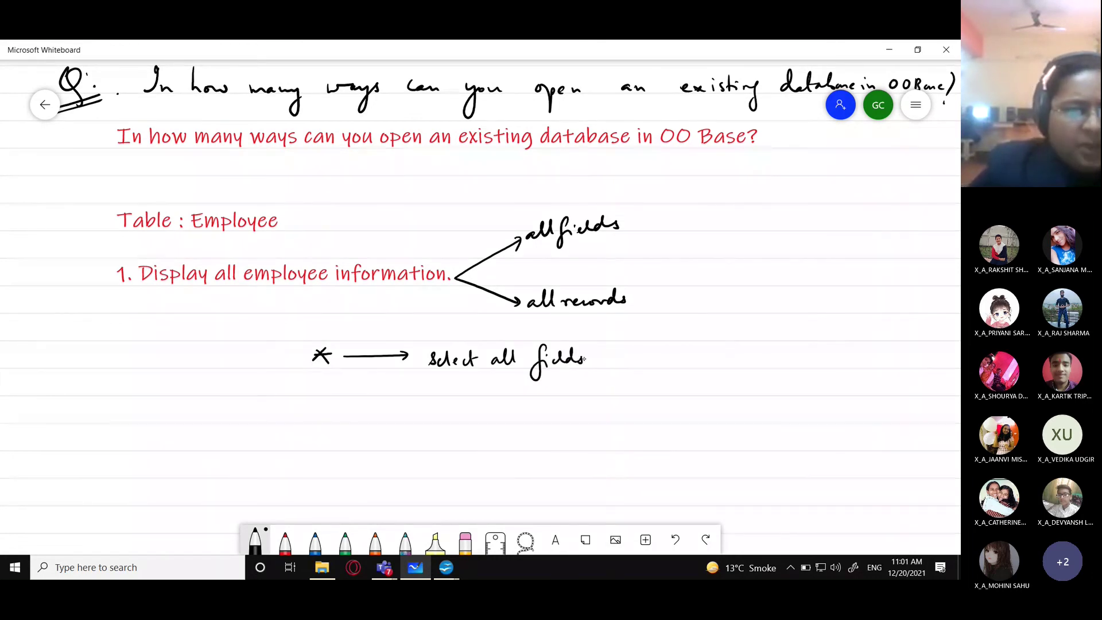
click(586, 360)
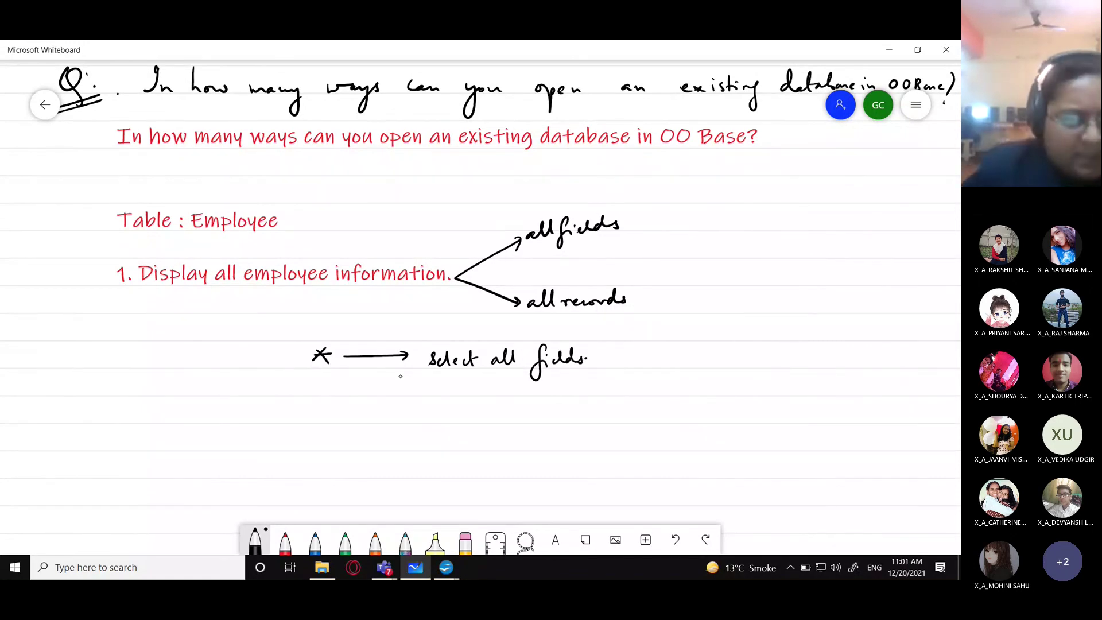
Handwrite "Employee.*" below the note explaining the asterisk.
mouse_move(266, 401)
mouse_down()
mouse_move(291, 395)
mouse_move(288, 419)
mouse_move(312, 419)
mouse_move(311, 430)
mouse_up()
mouse_move(322, 400)
mouse_down()
mouse_move(322, 421)
mouse_move(341, 435)
mouse_move(369, 416)
mouse_move(397, 418)
mouse_up()
click(376, 417)
mouse_move(397, 407)
mouse_down()
mouse_move(388, 418)
mouse_move(399, 413)
mouse_up()
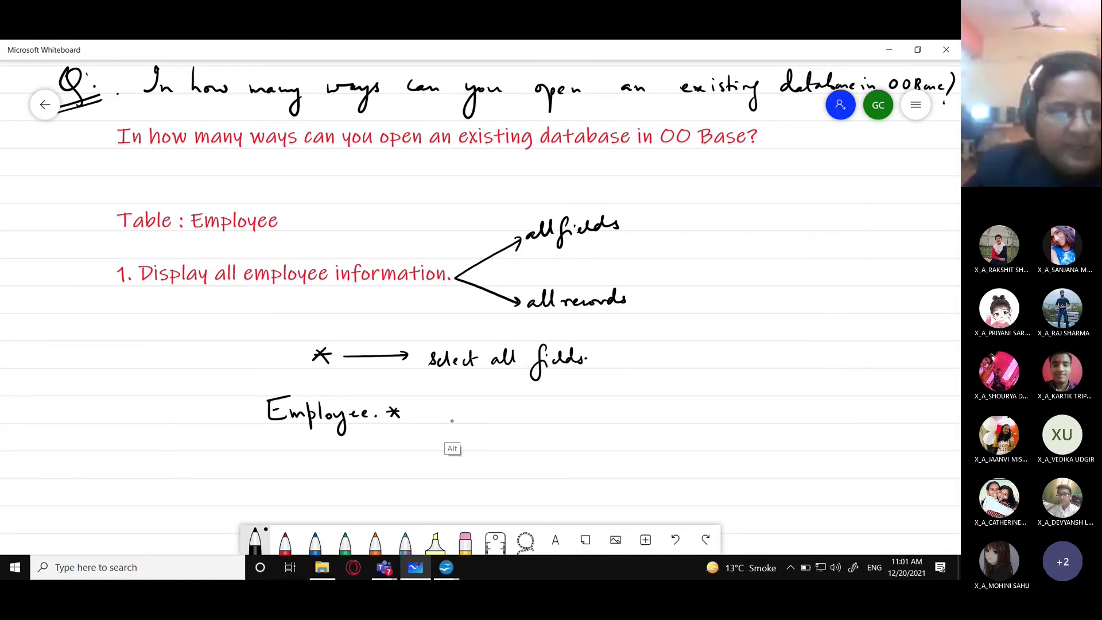
Switch back to the query design and set the first column's field to Employee.*.
key(alt+Tab)
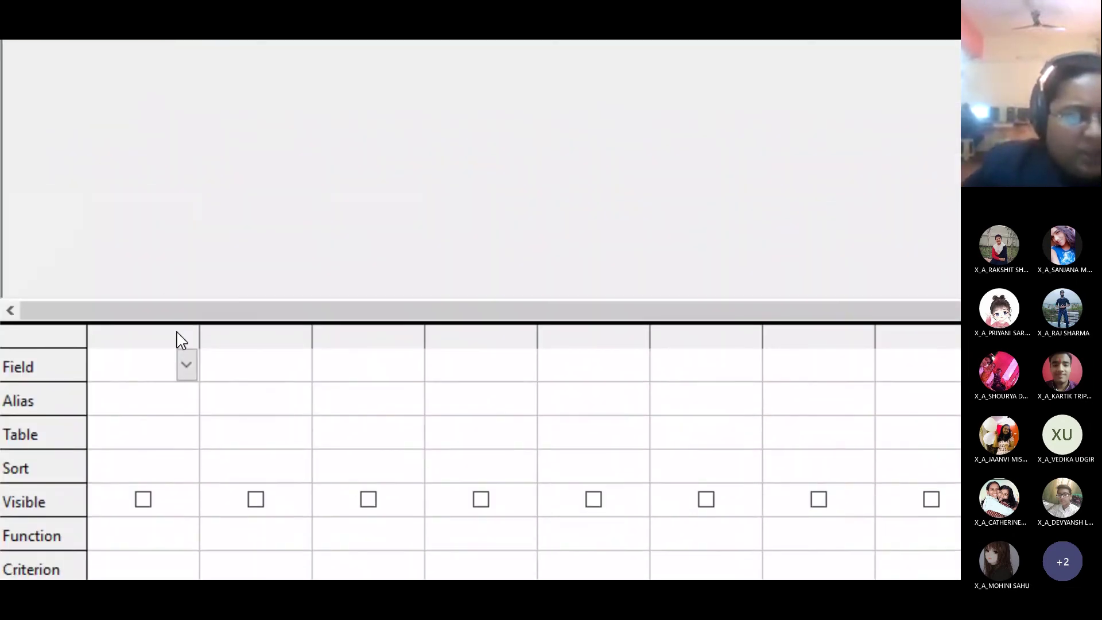
click(186, 365)
click(181, 313)
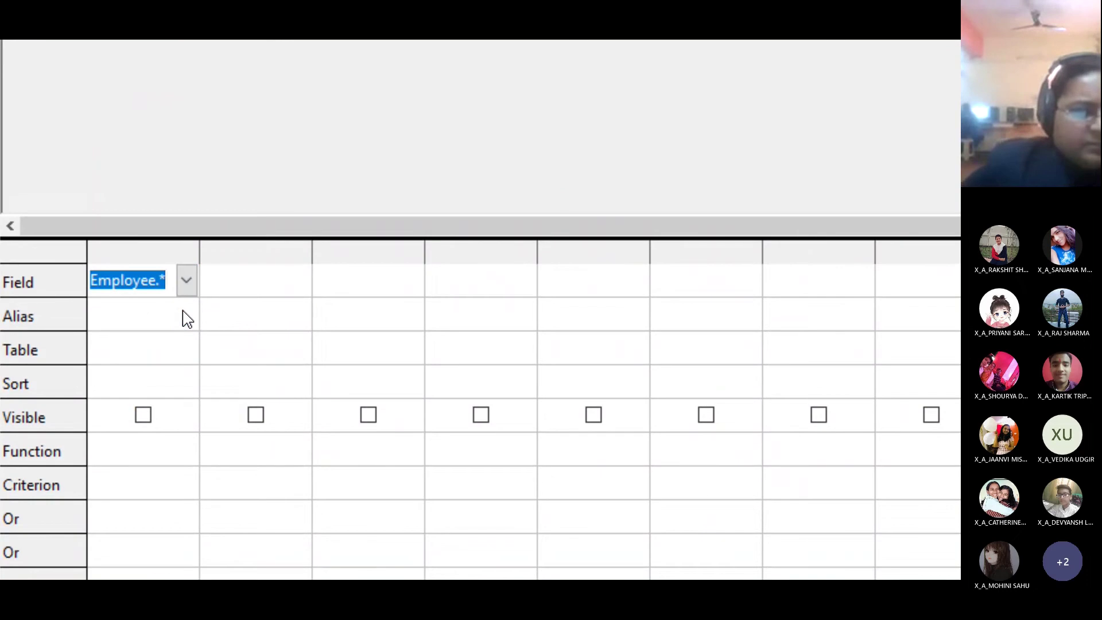
Set the fields of the first three query columns to EmpCode, Empname and Deptno.
click(183, 309)
click(186, 321)
click(276, 274)
click(298, 267)
click(287, 346)
click(412, 306)
click(405, 395)
Set the fields of the fourth and fifth query columns to Desig and Salary.
click(477, 310)
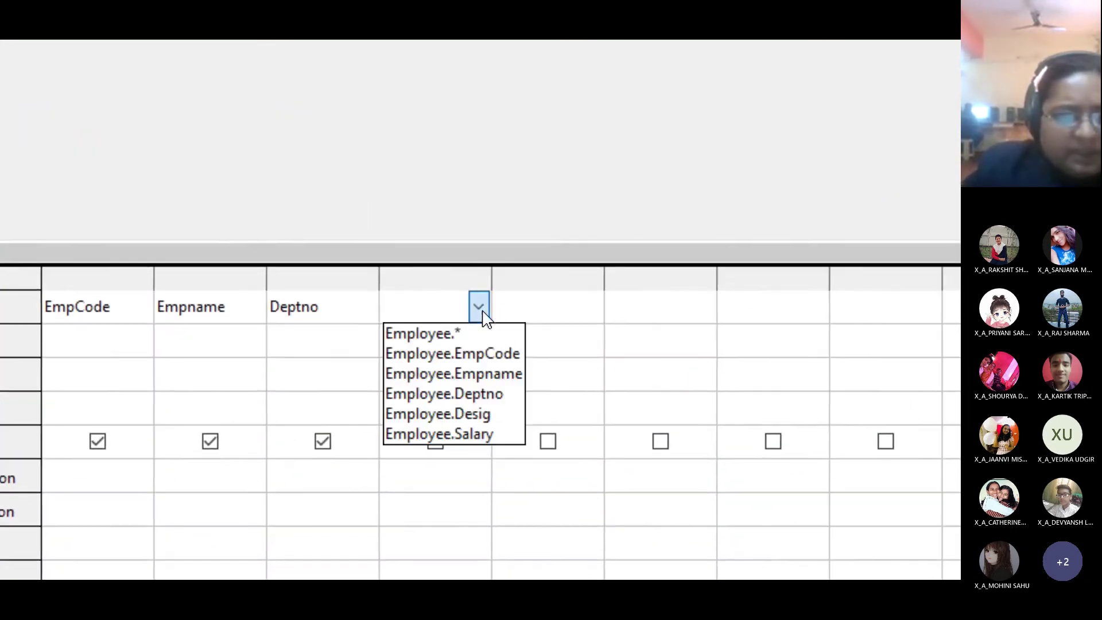
click(524, 310)
click(519, 418)
click(480, 324)
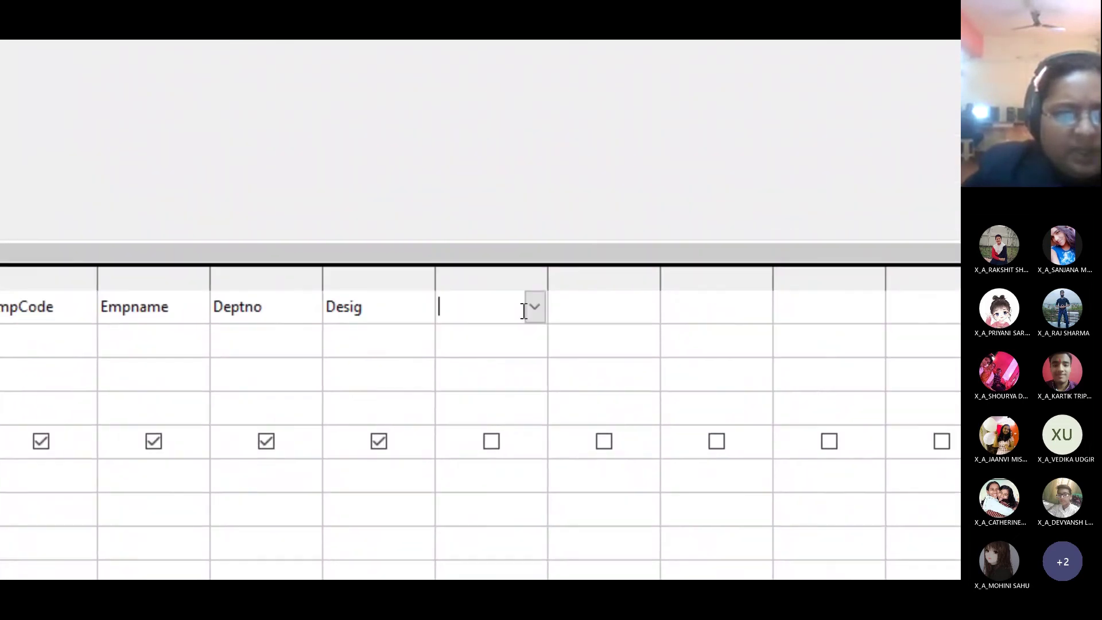
click(549, 323)
click(543, 446)
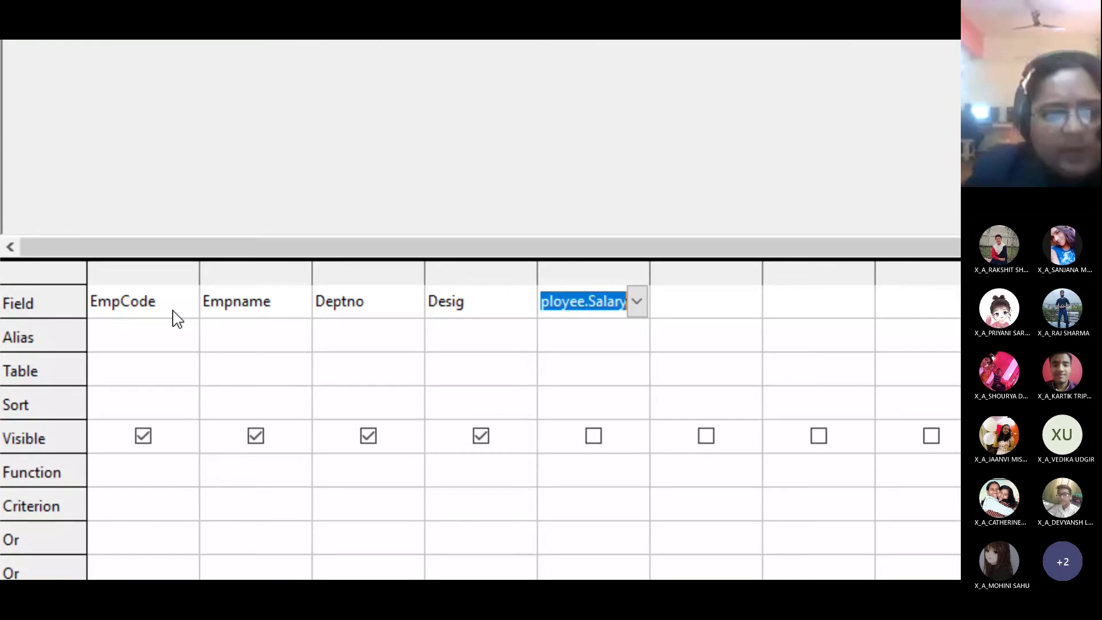
click(636, 305)
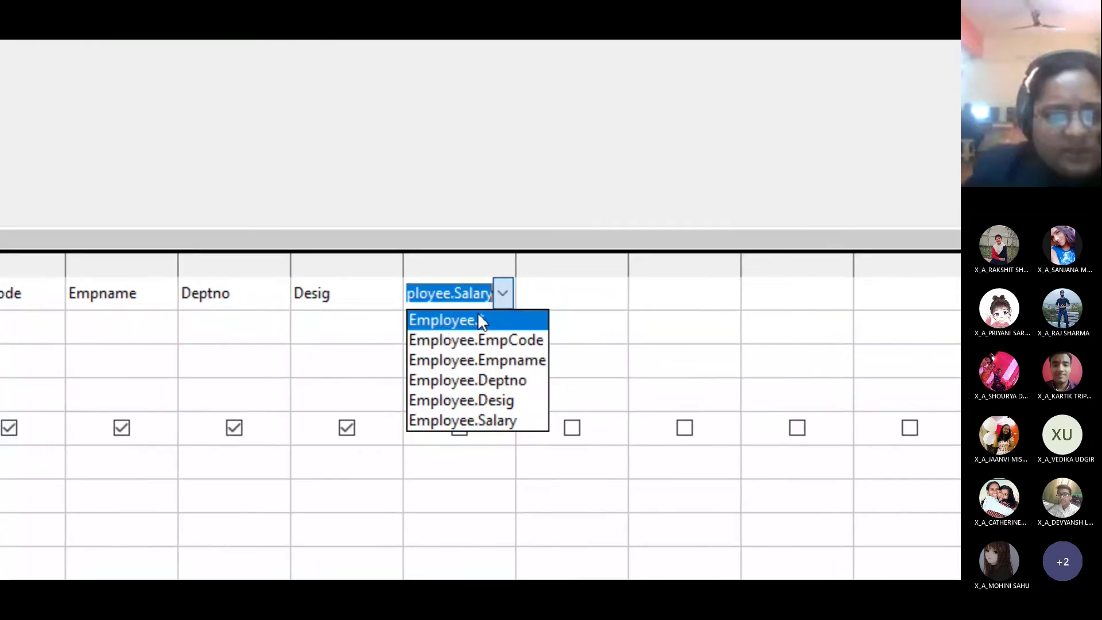
click(477, 411)
Hide the Desig, Empname and Deptno columns from the query output.
click(477, 411)
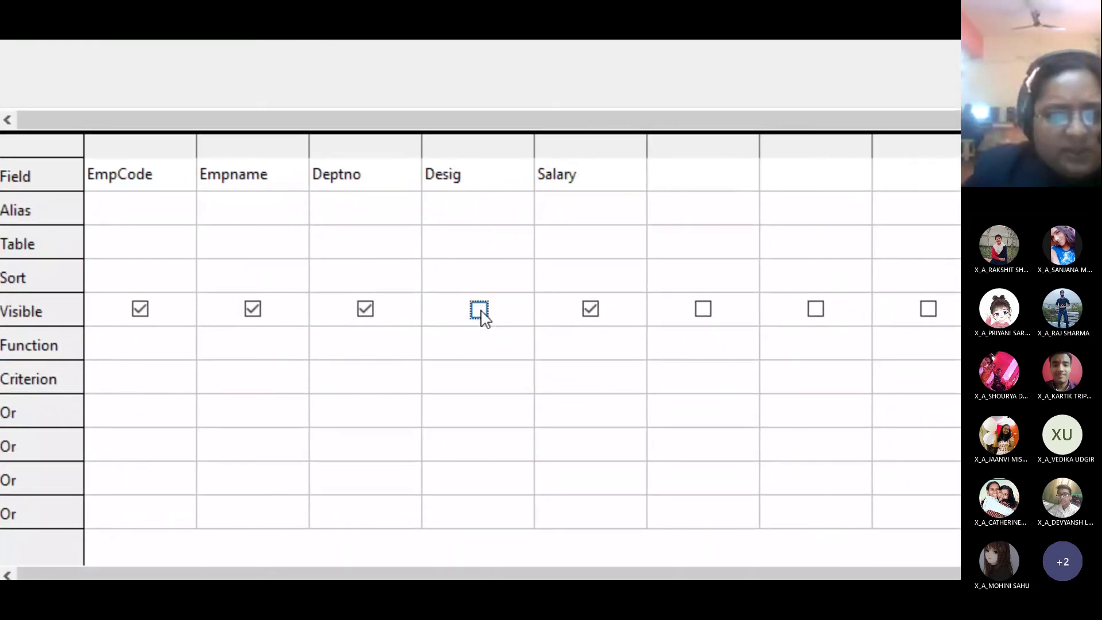
click(365, 411)
click(257, 299)
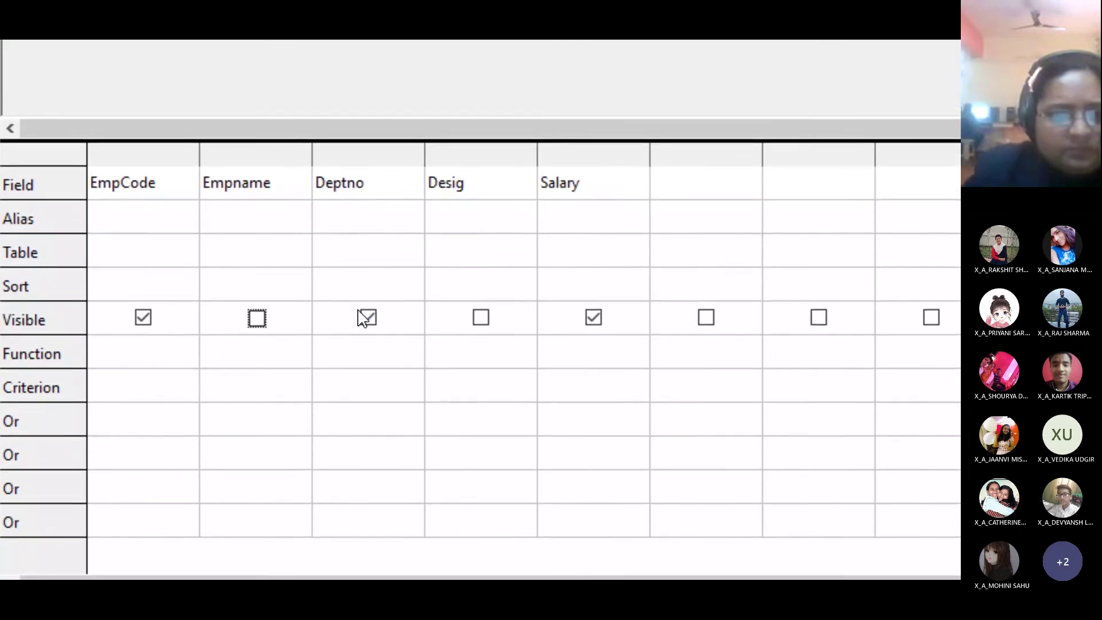
click(371, 301)
Replace EmpCode with Employee.* in the first query column and hide the Salary column from the output.
click(143, 178)
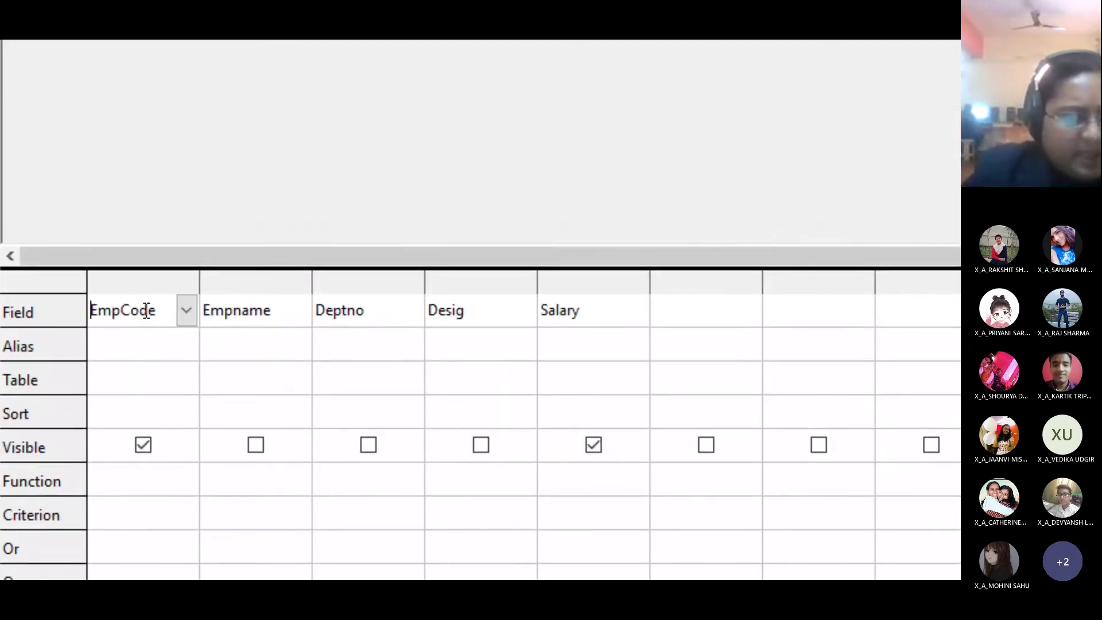
click(186, 178)
click(165, 327)
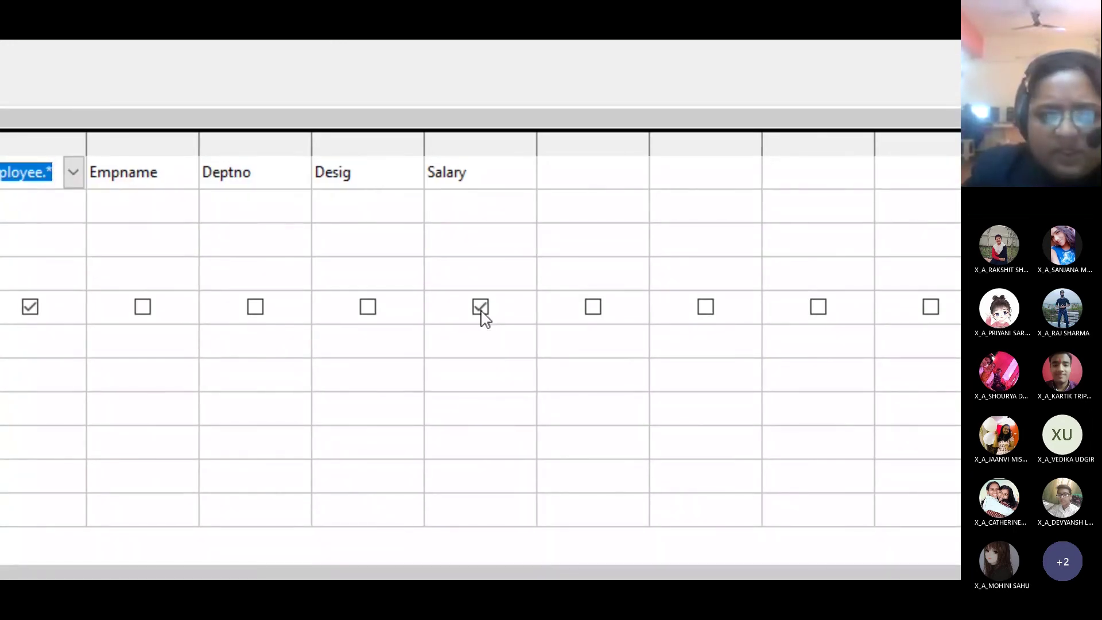
click(481, 311)
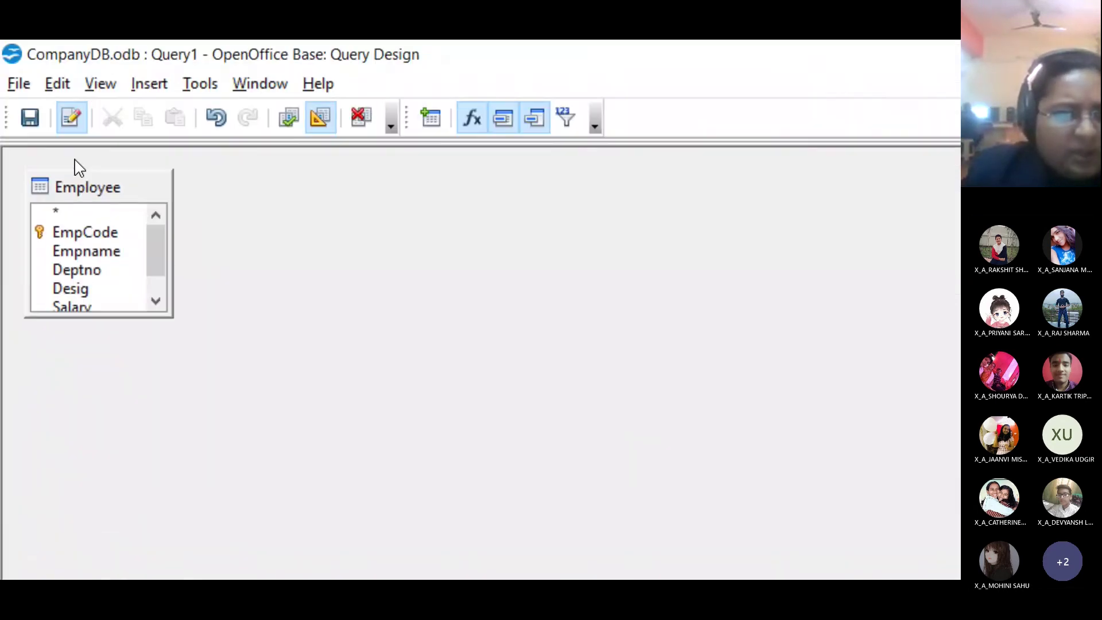
Save the query under the name Query_All_Employee_data.
click(30, 123)
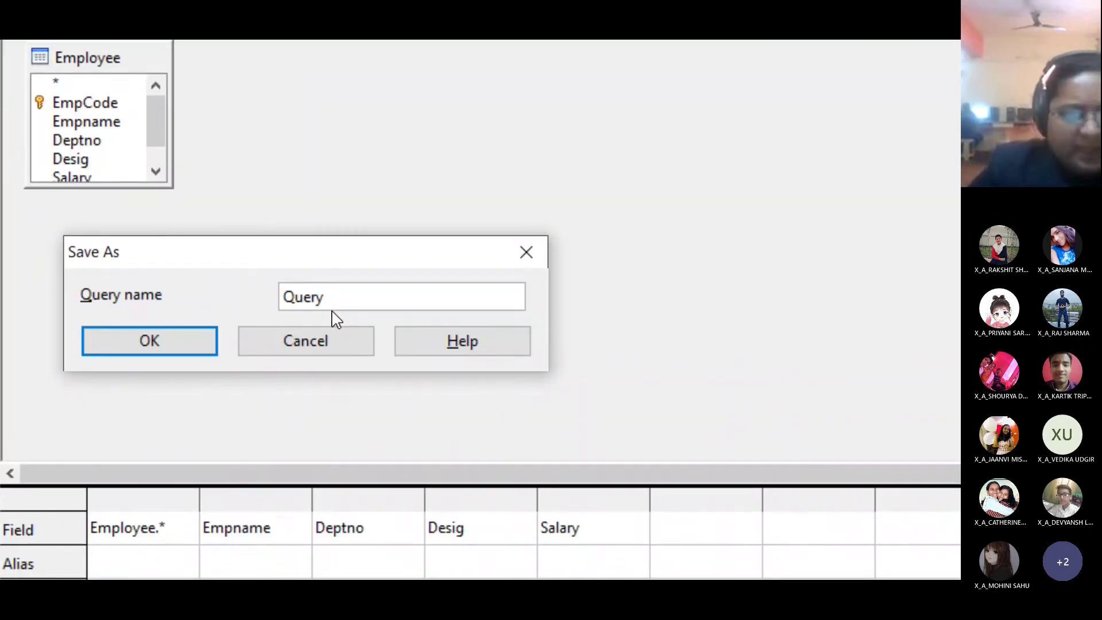
text(_)
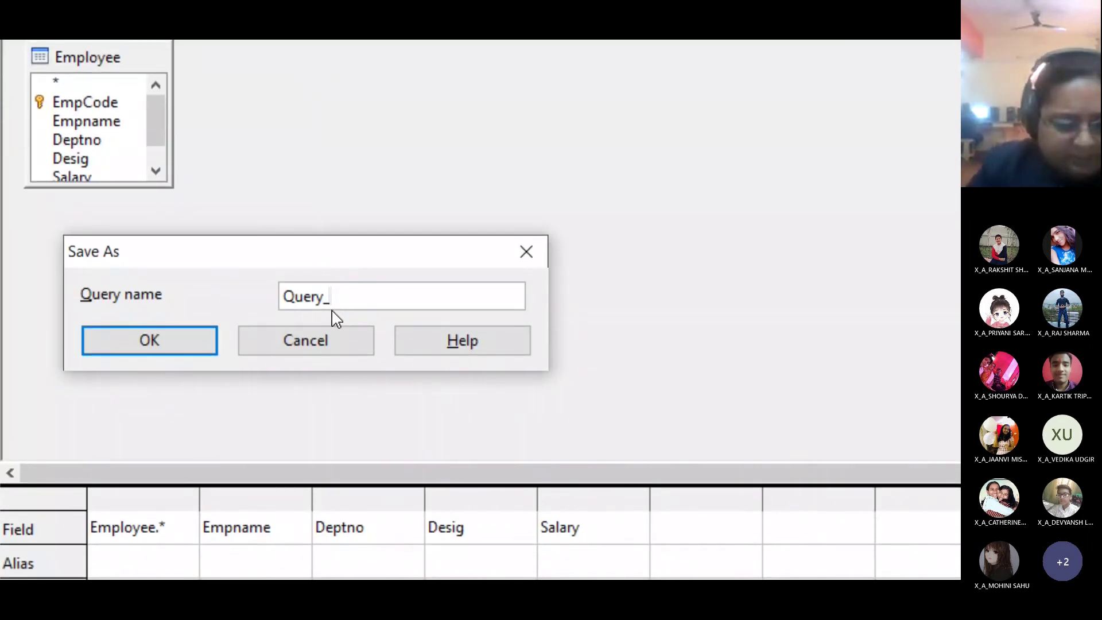
text(All_Emplo)
key(BackSpace)
text(loyee)
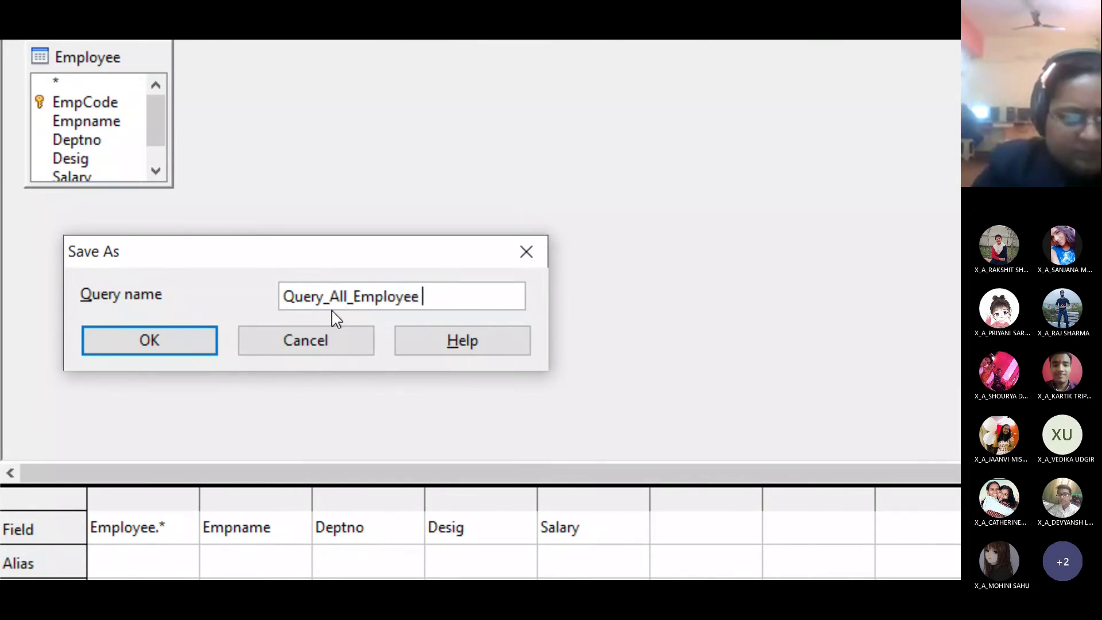
key(BackSpace)
text(_data)
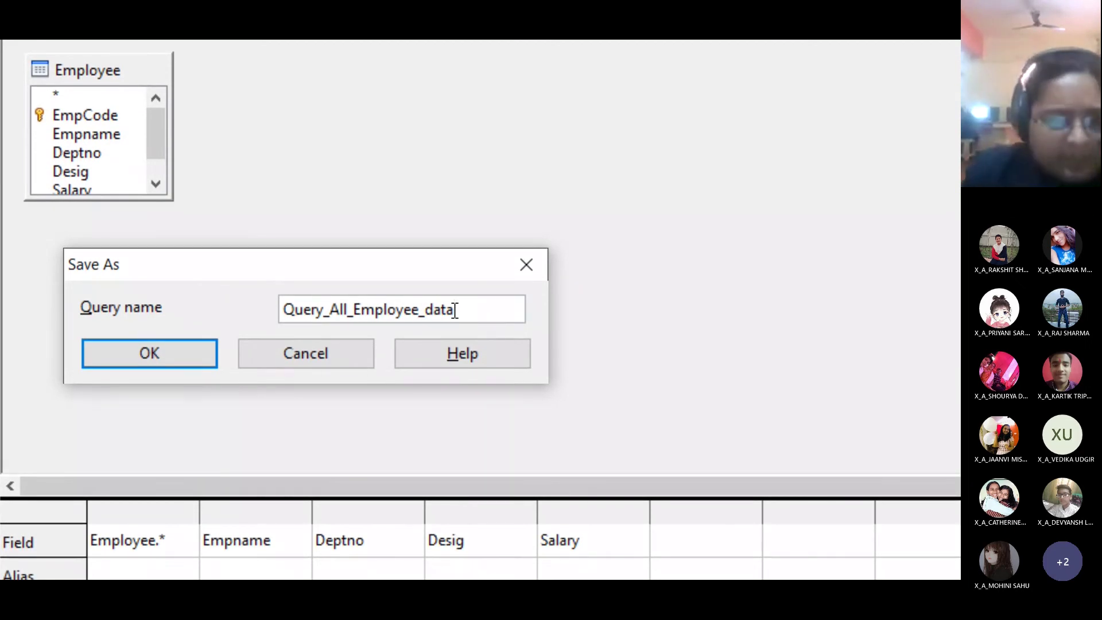
click(170, 355)
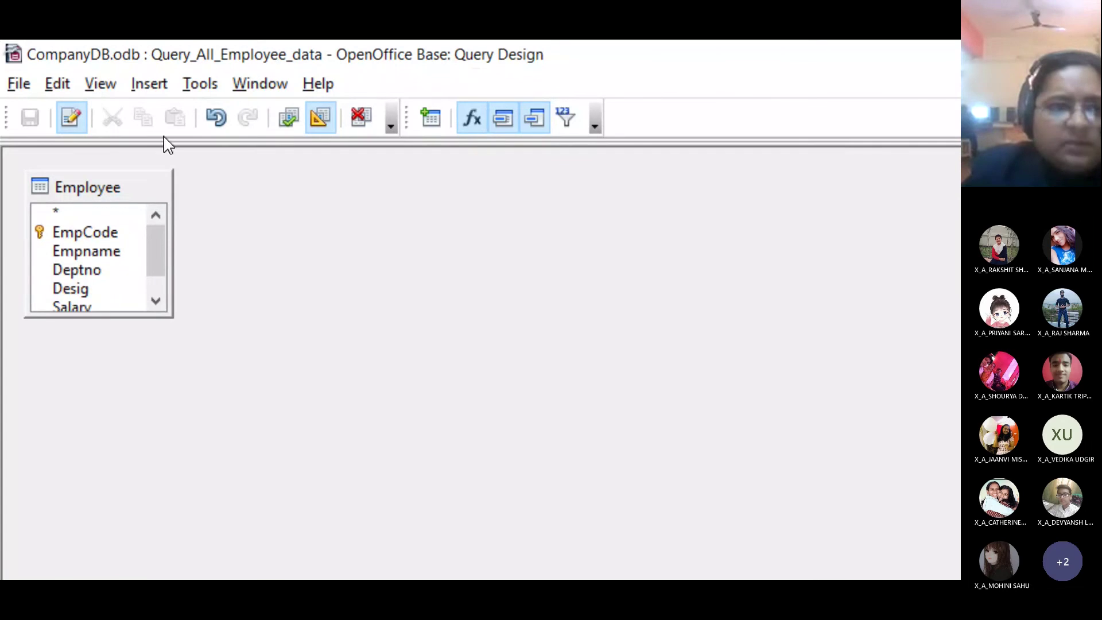
Run the saved query, close its design window and select Query_All_Employee_data among the database's queries.
click(283, 118)
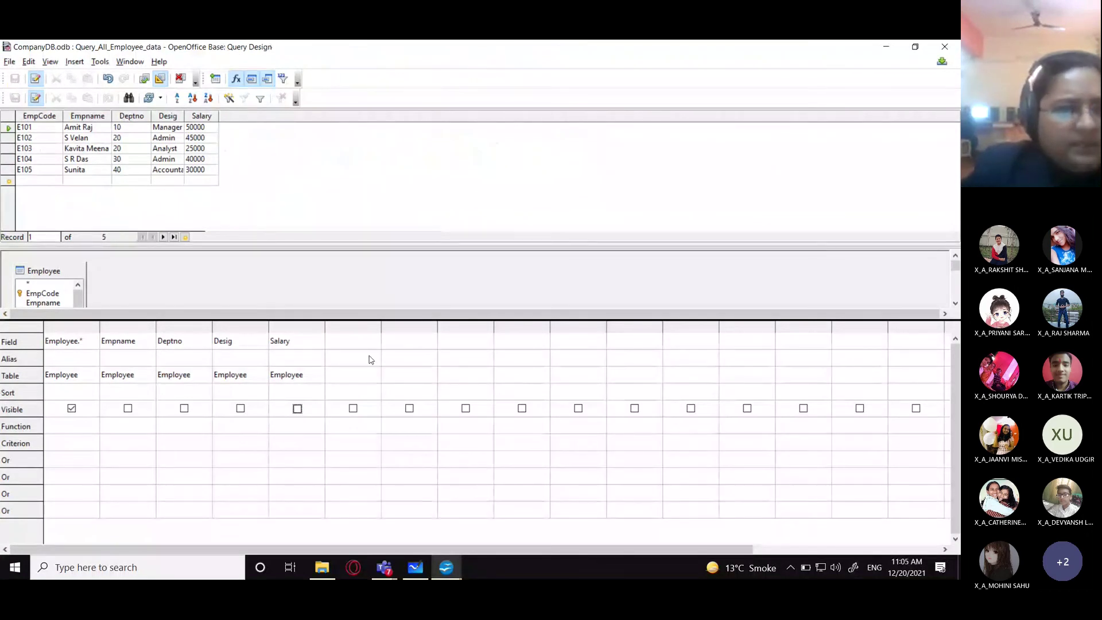
click(945, 46)
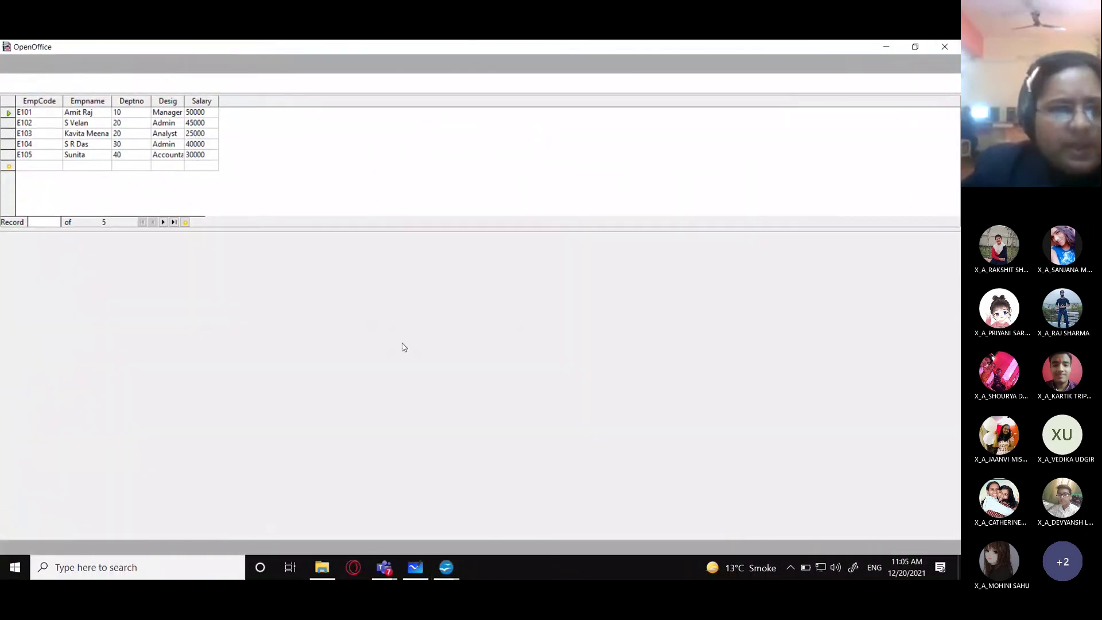
click(447, 567)
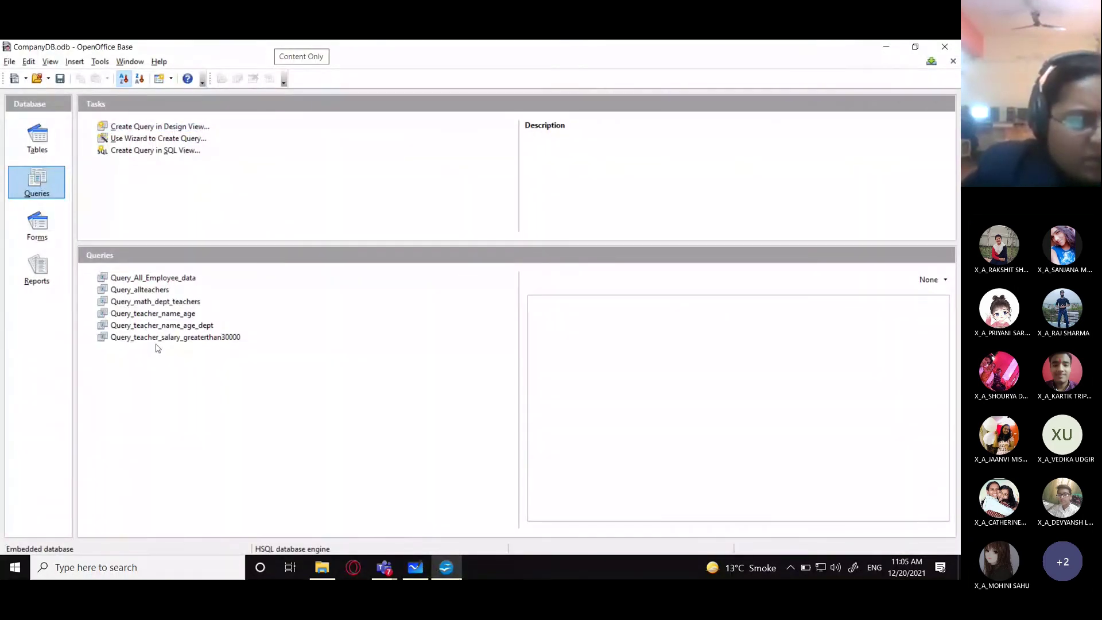
click(157, 281)
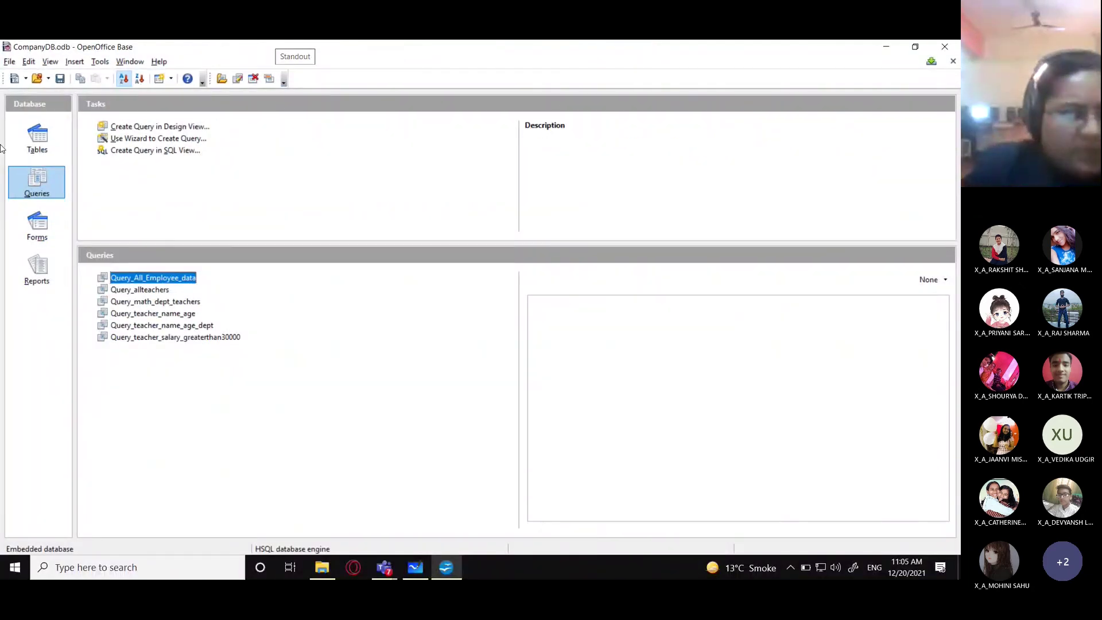
Open the Employee table's data and place a screen capture of its records on the Microsoft Whiteboard canvas.
click(38, 138)
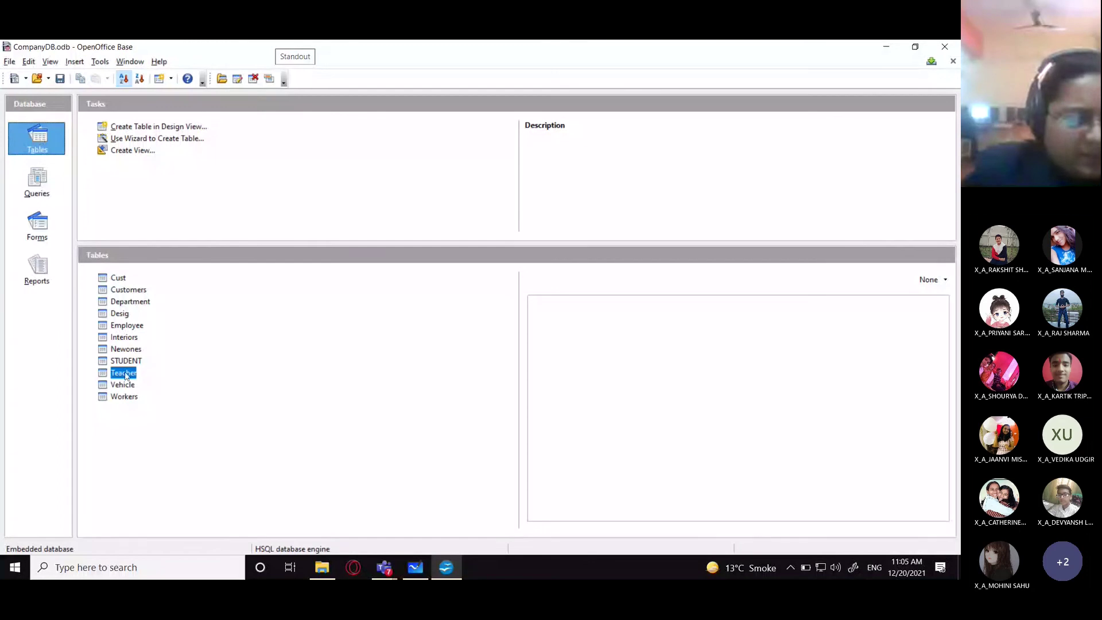
click(121, 327)
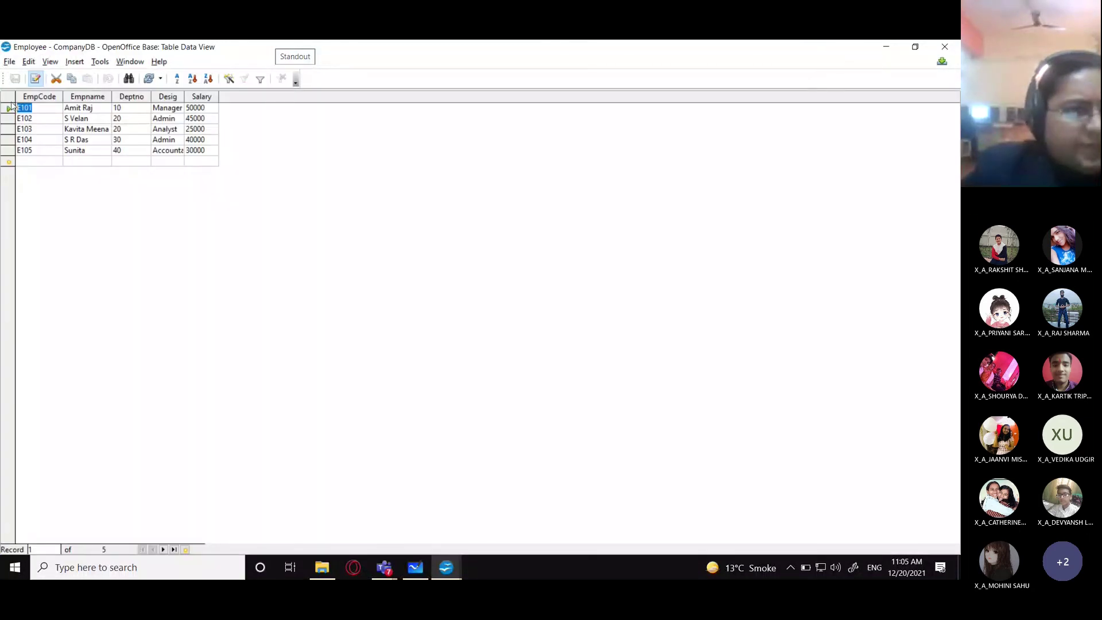
click(9, 97)
drag(67, 119, 192, 149)
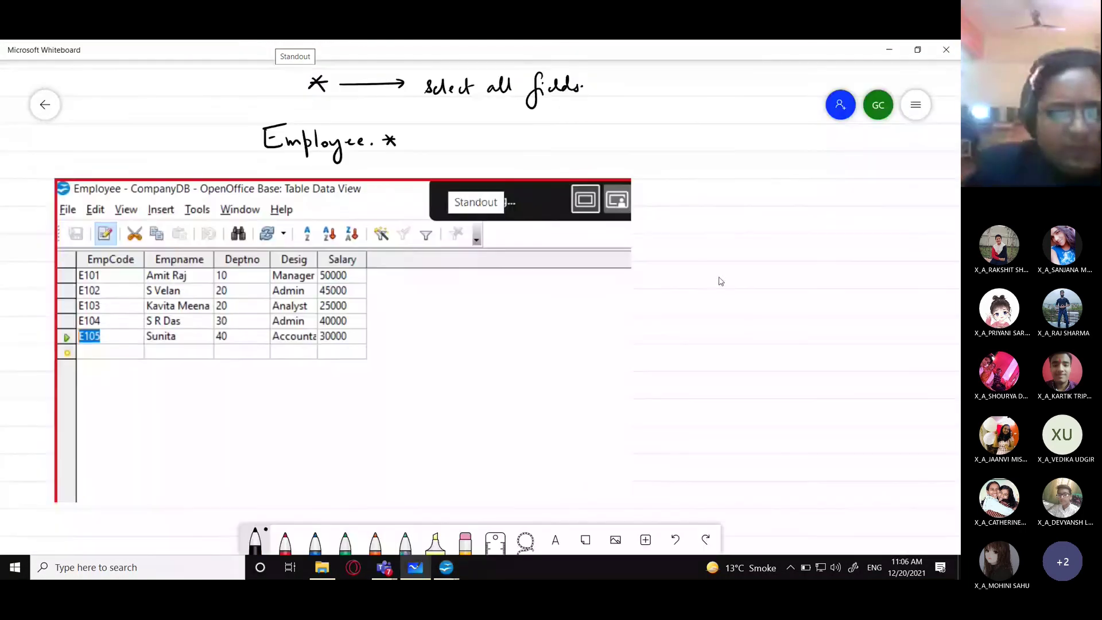
Add the one-line text "Q.2. Display the names of all employees along with their Salary." below the records on the whiteboard.
drag(733, 307, 777, 234)
click(555, 541)
drag(669, 387, 221, 319)
text(.)
key(BackSpace)
text(Q.2. Display)
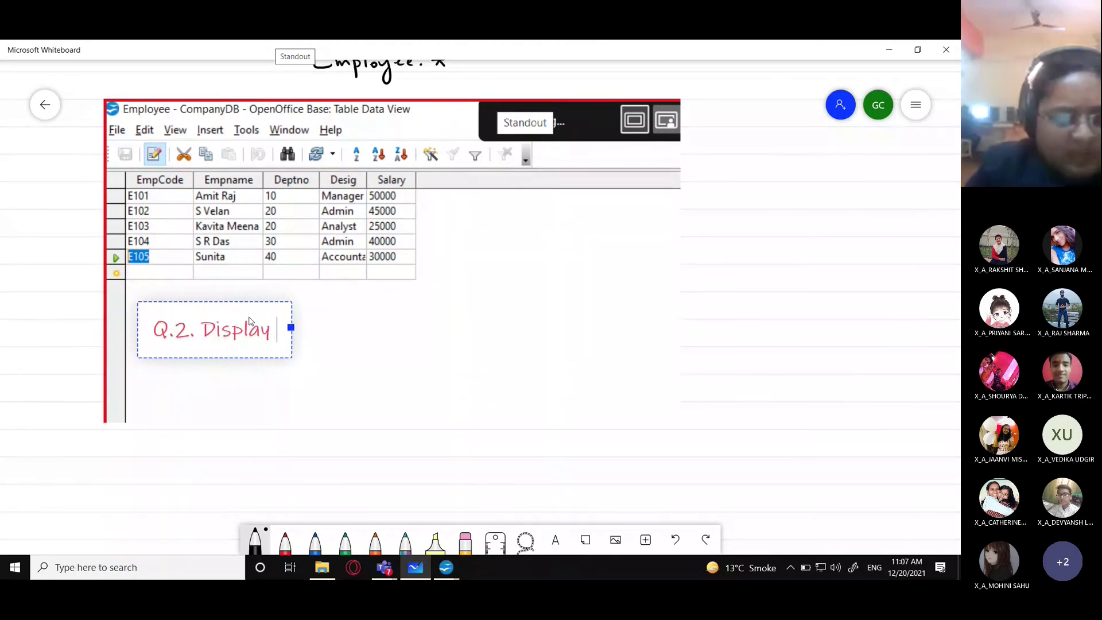
text( the na)
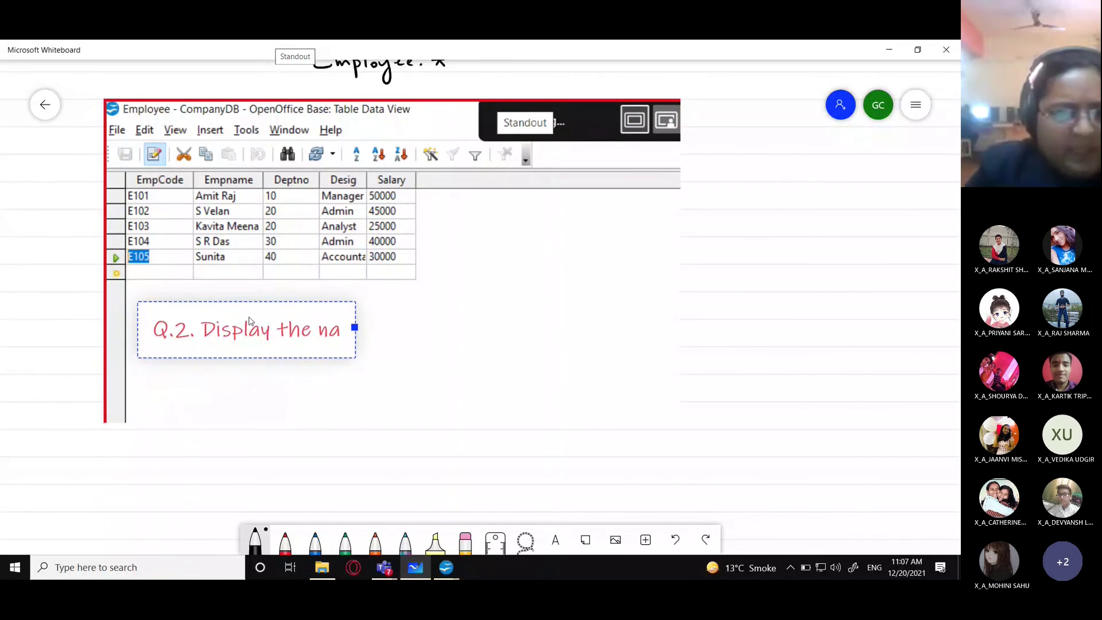
text(mes of all employees along with their Sa)
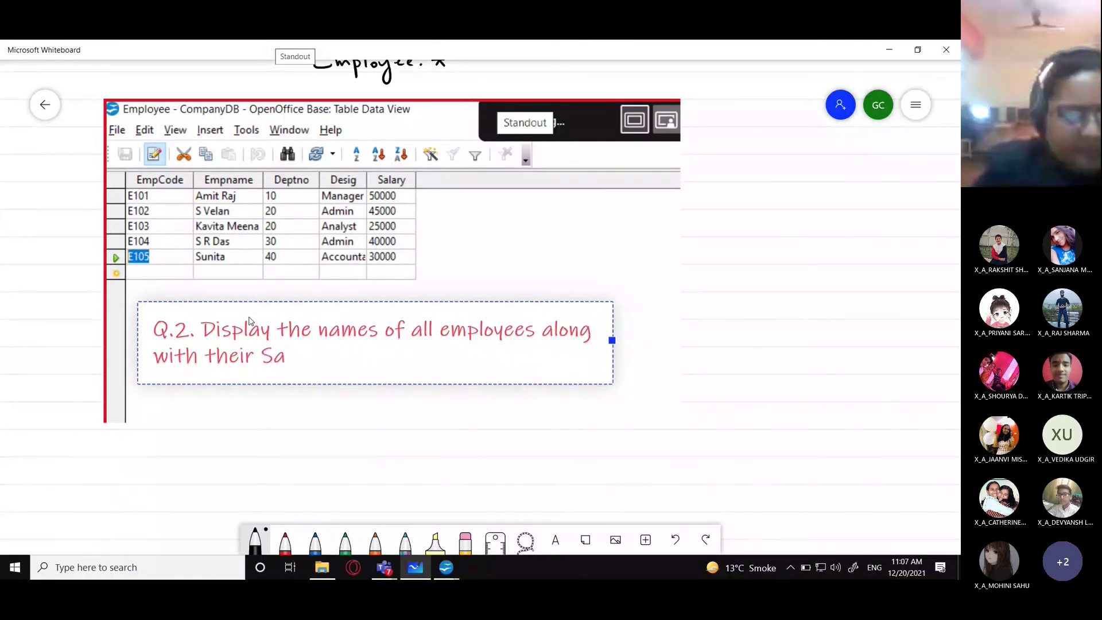
text(lary.)
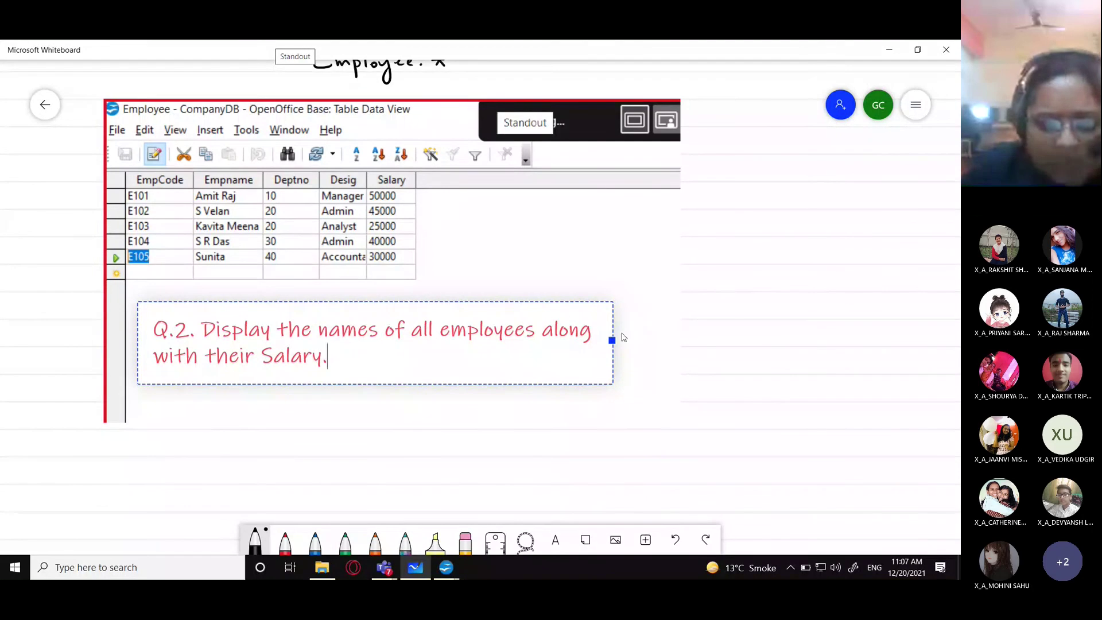
drag(612, 341, 798, 345)
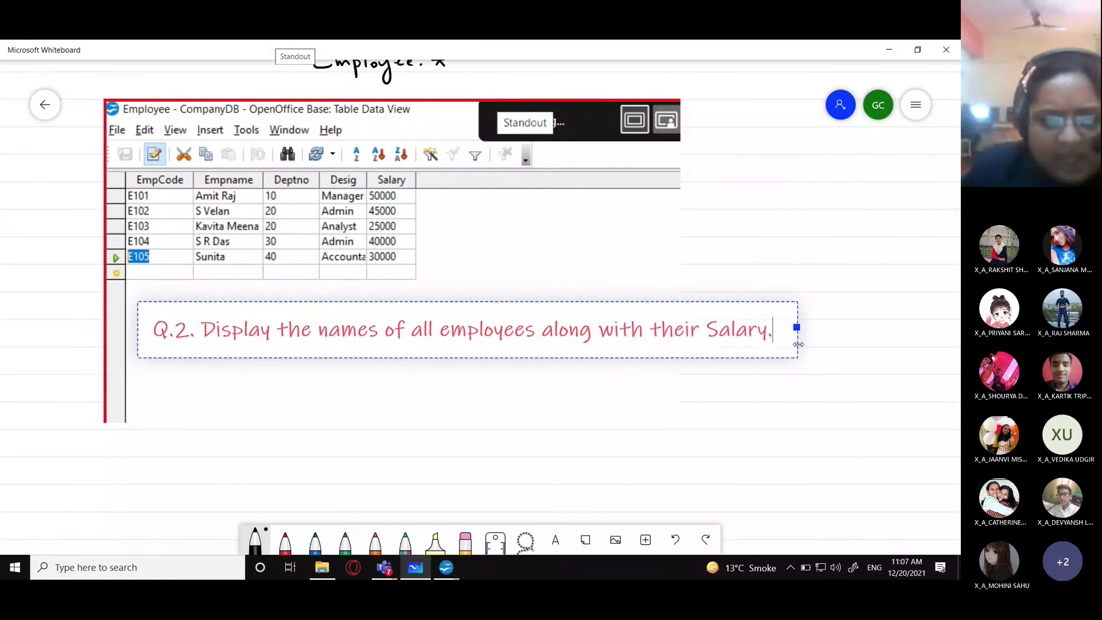
click(851, 376)
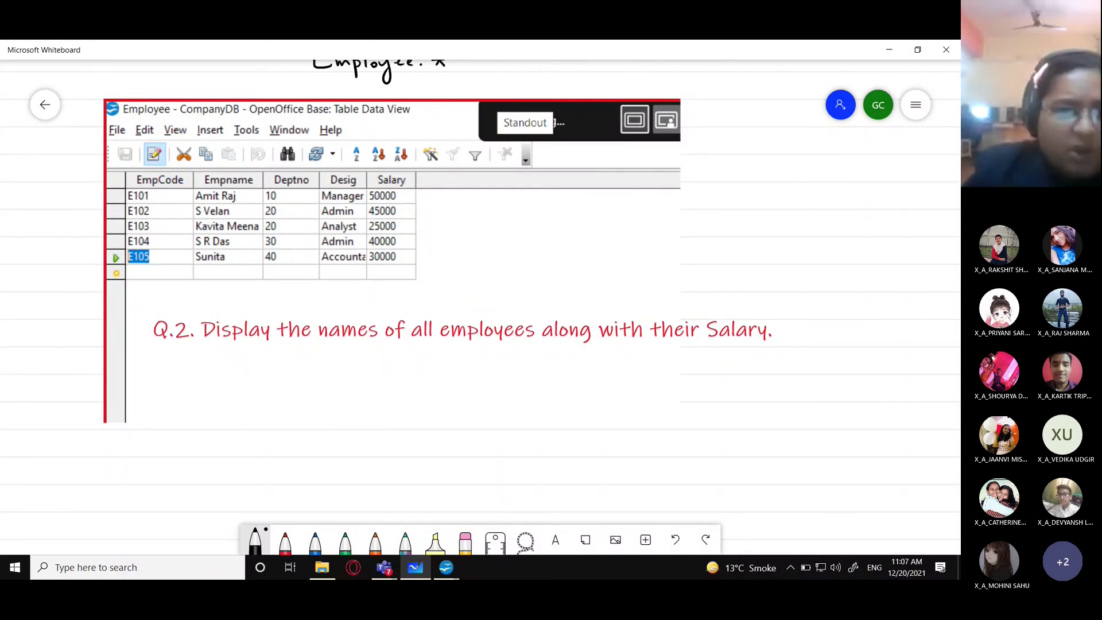
Underline "names" and "Salary" in the question and draw tick marks above the Empname and Salary columns.
drag(322, 341, 376, 342)
drag(709, 342, 764, 342)
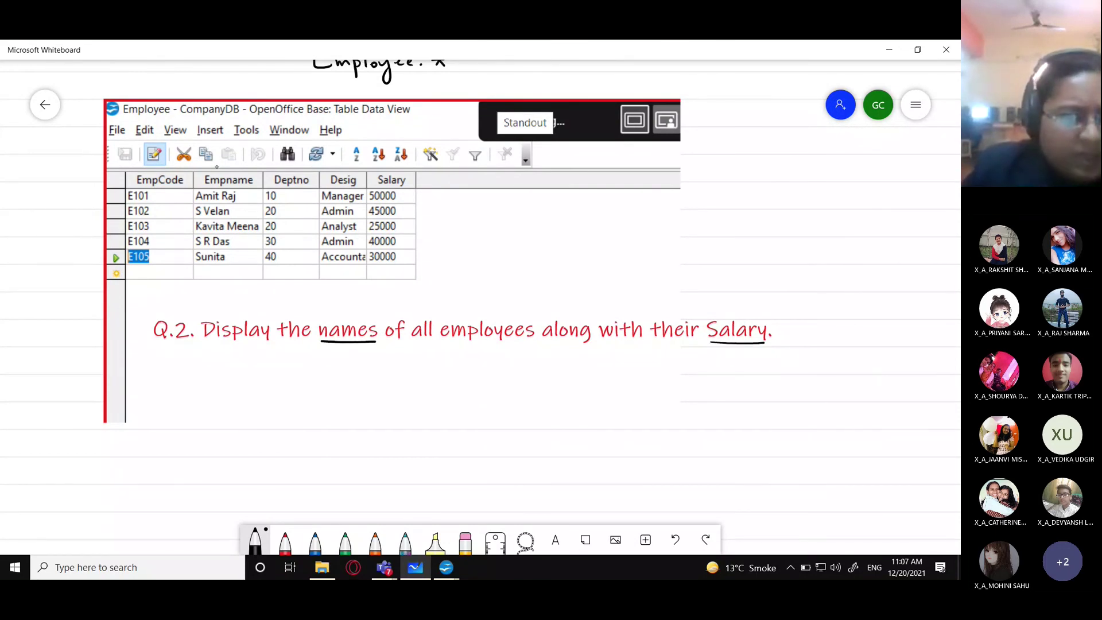
drag(217, 162, 240, 156)
drag(385, 166, 407, 158)
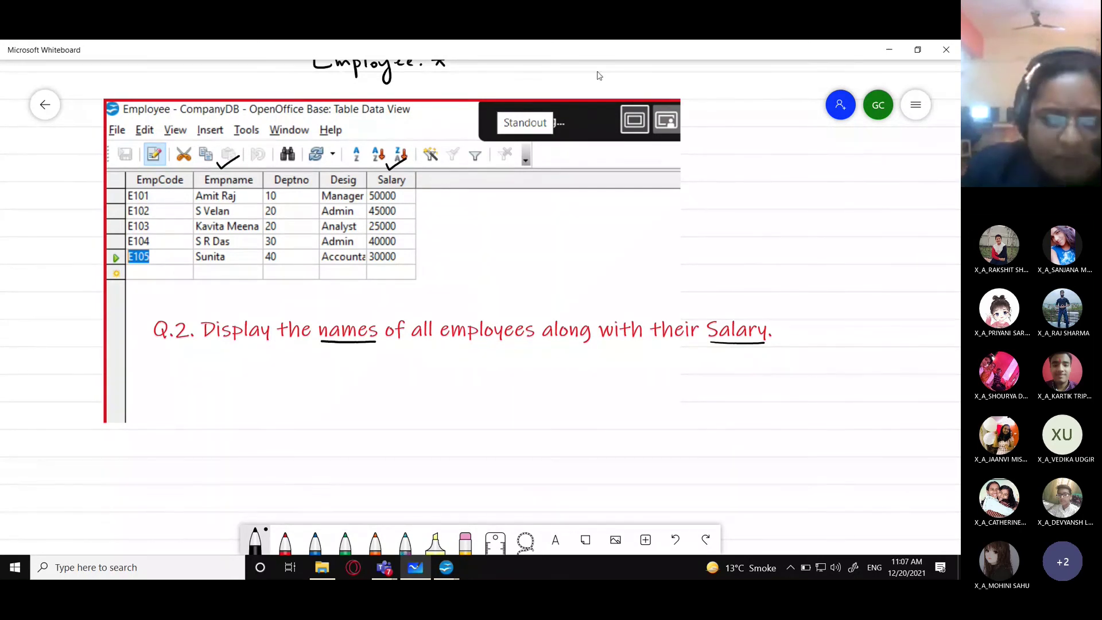
Switch back to OpenOffice Base, close the Employee table data and start a new query in Design View.
mouse_move(446, 567)
click(492, 519)
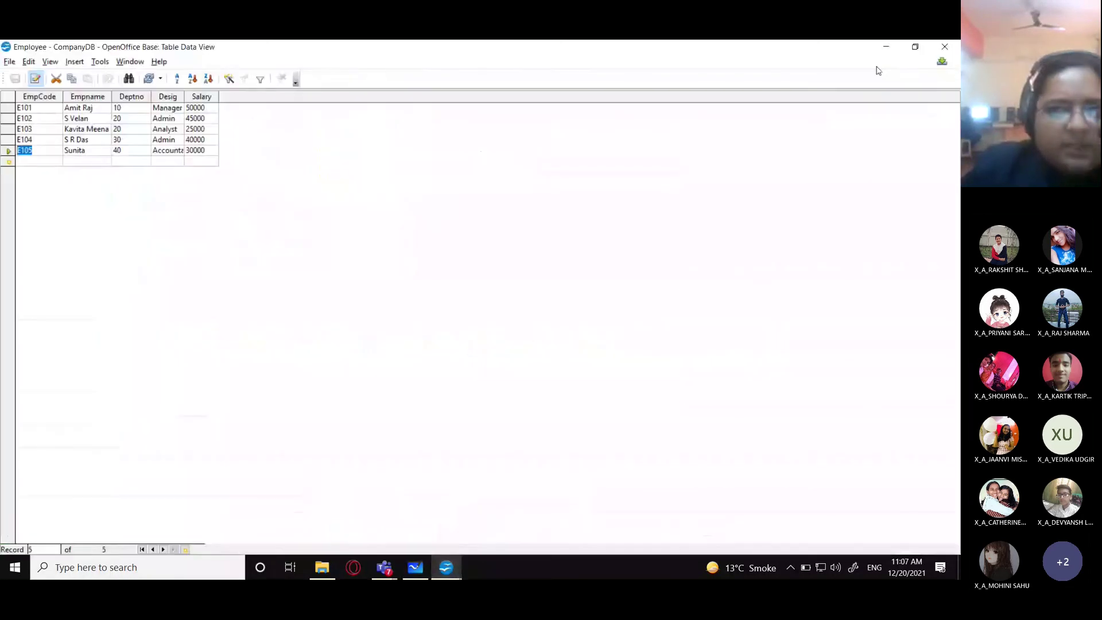
click(956, 43)
click(43, 191)
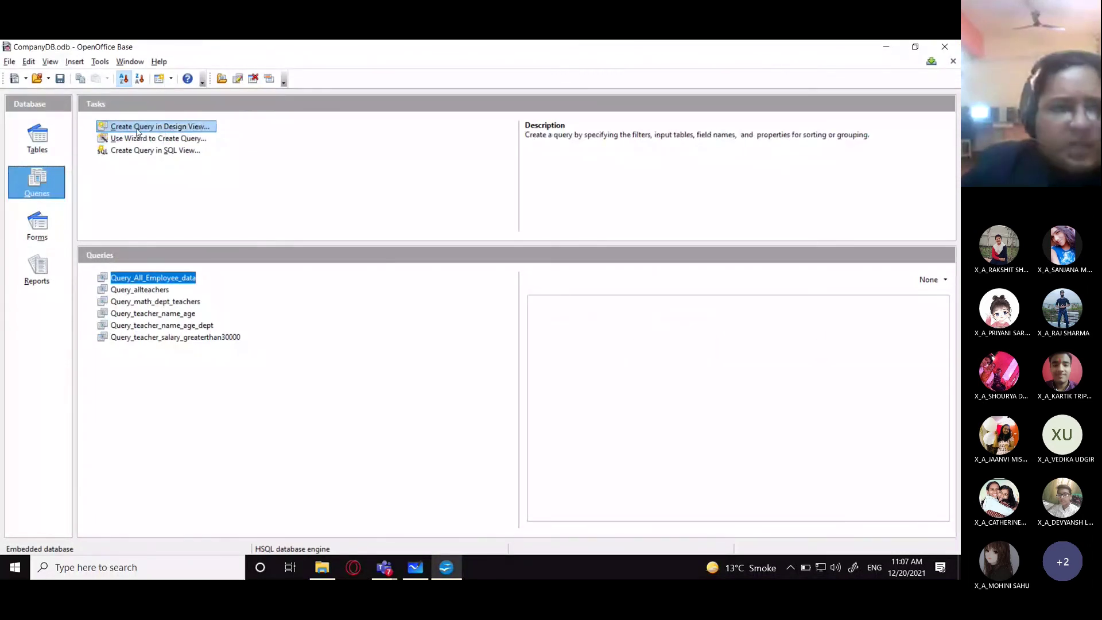
click(169, 127)
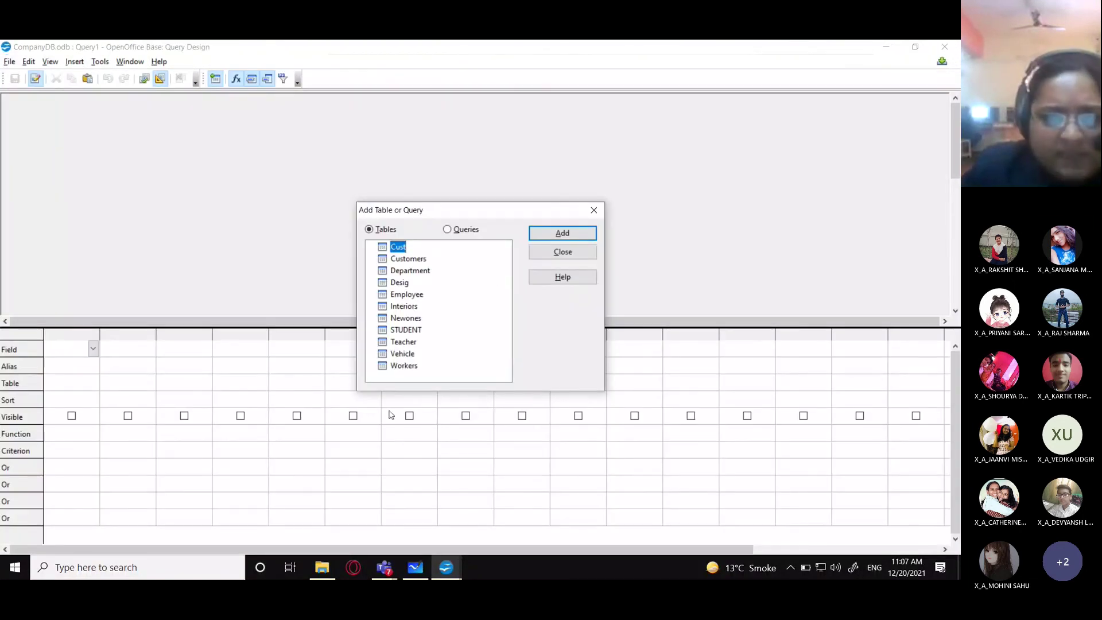
Add the Employee table to the new query and close the table selection dialog.
click(405, 294)
click(540, 234)
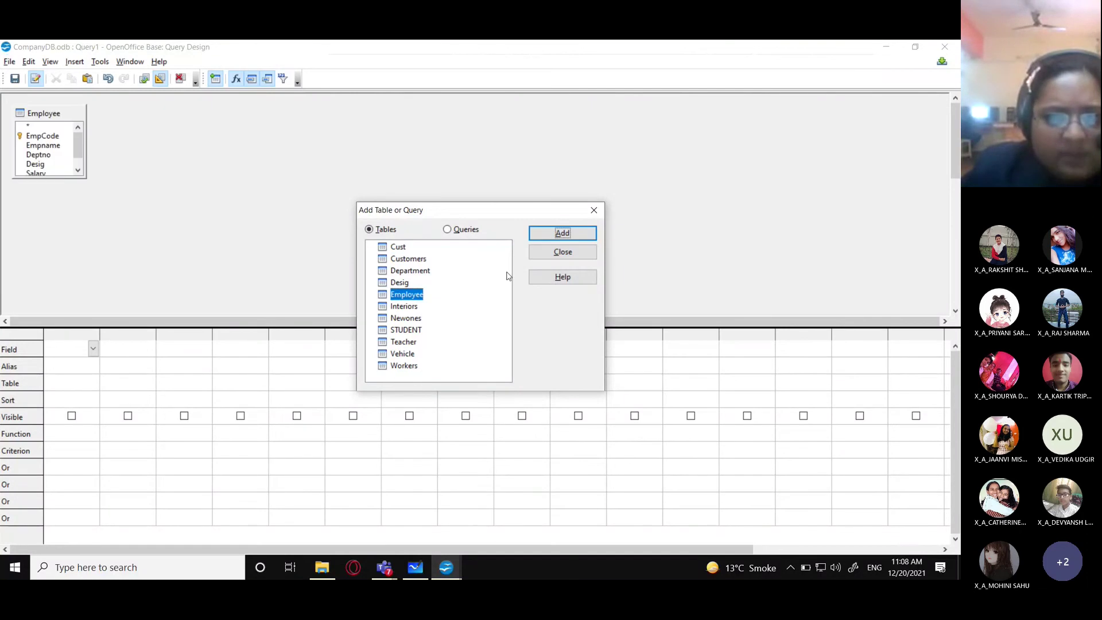
click(560, 253)
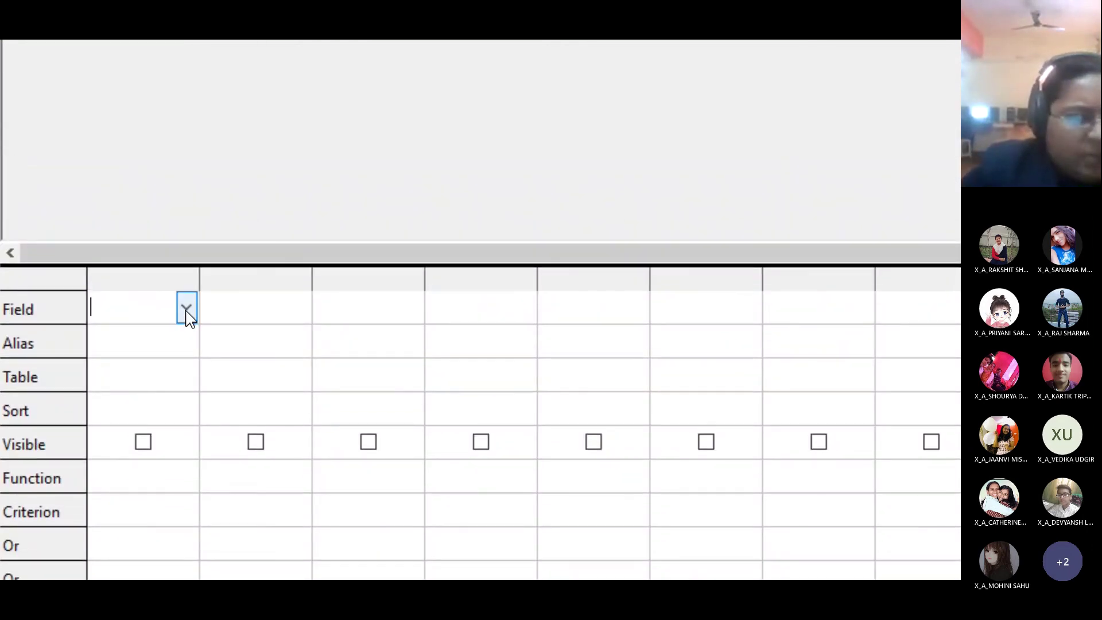
click(188, 311)
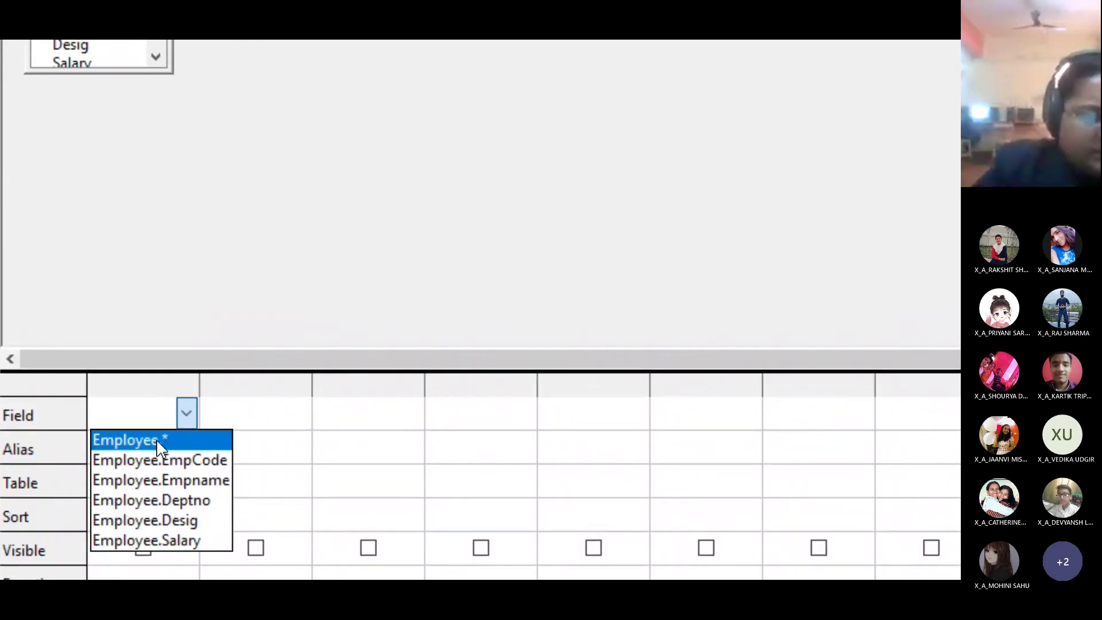
key(Escape)
key(super)
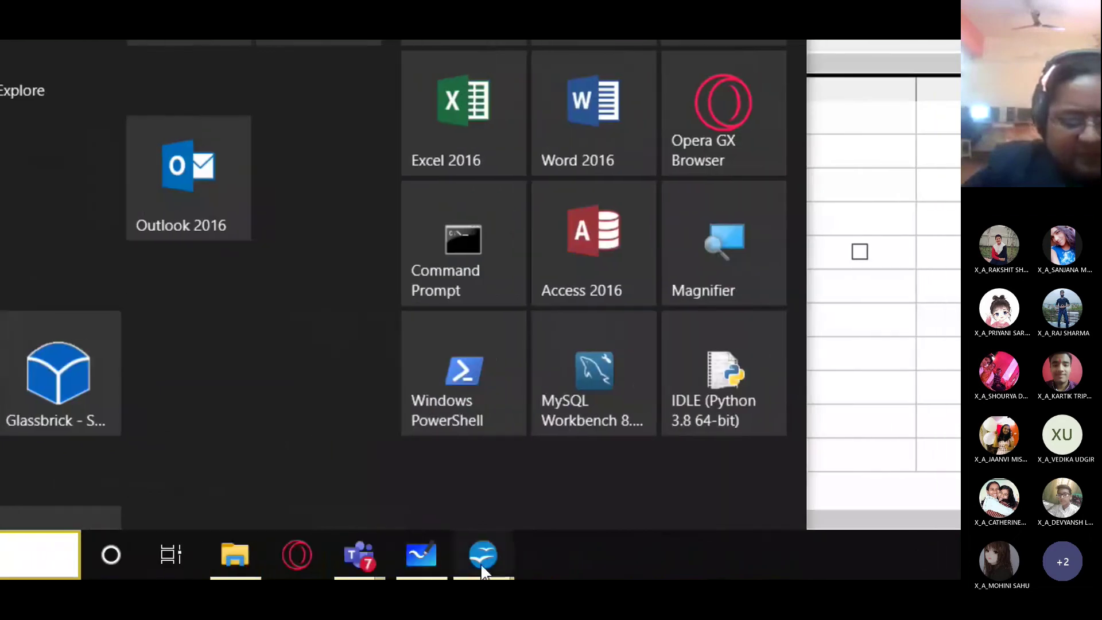
mouse_move(480, 563)
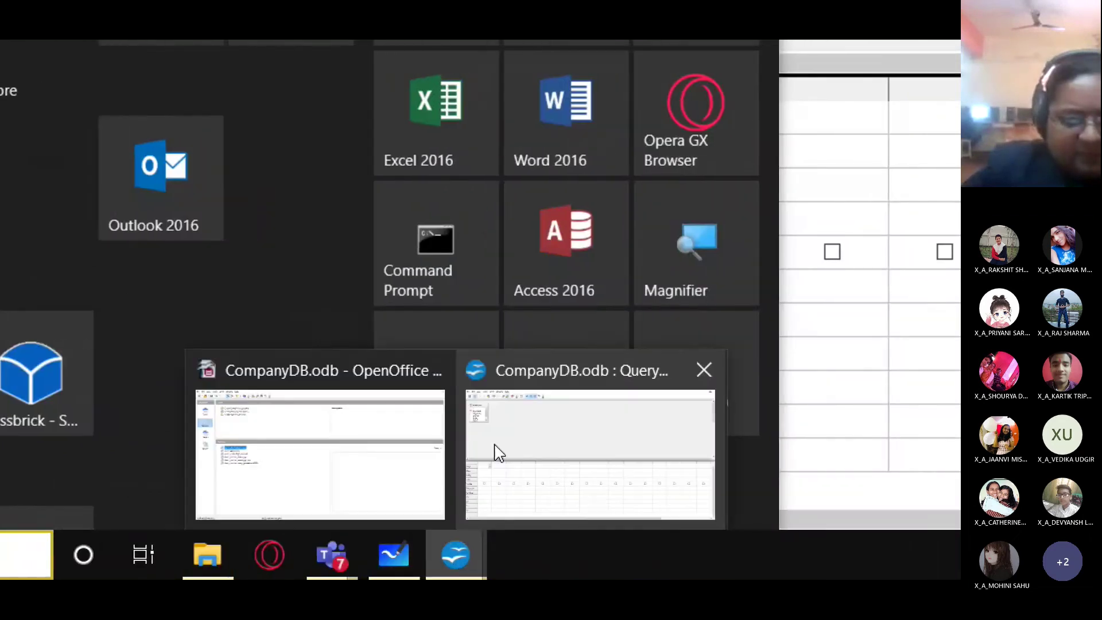
click(484, 450)
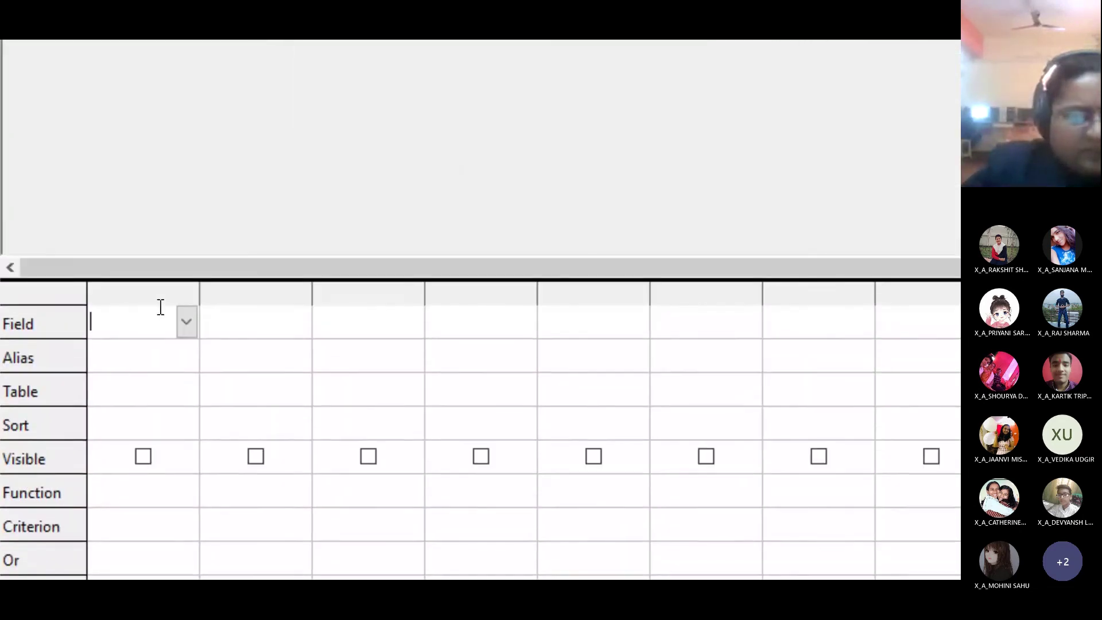
click(186, 265)
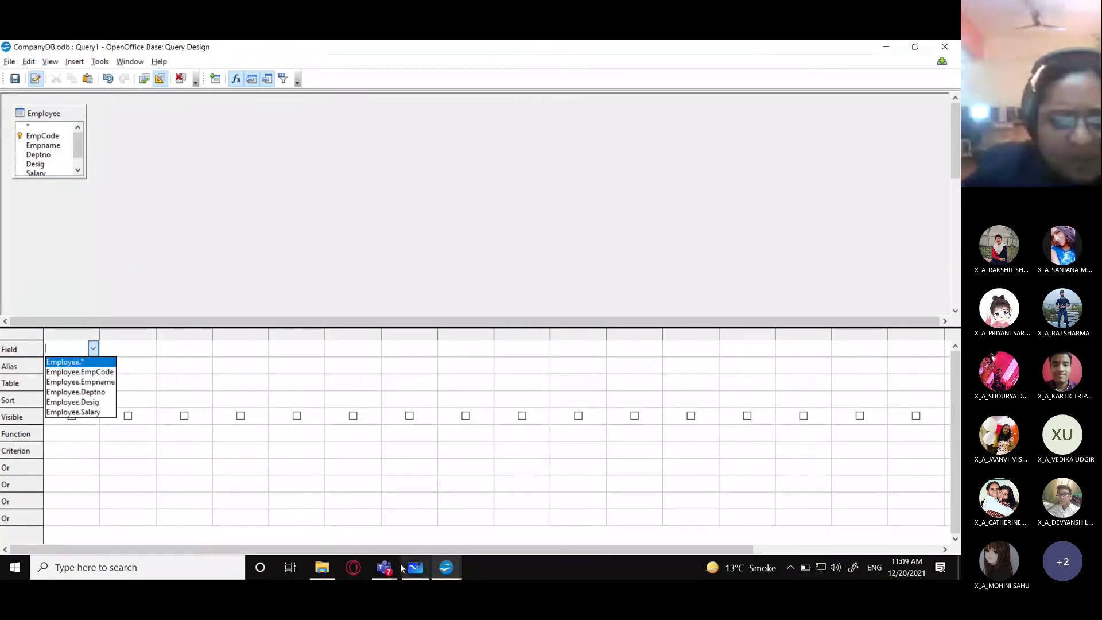
Check the participant list in the Teams meeting window and return to the query design.
click(400, 563)
click(398, 501)
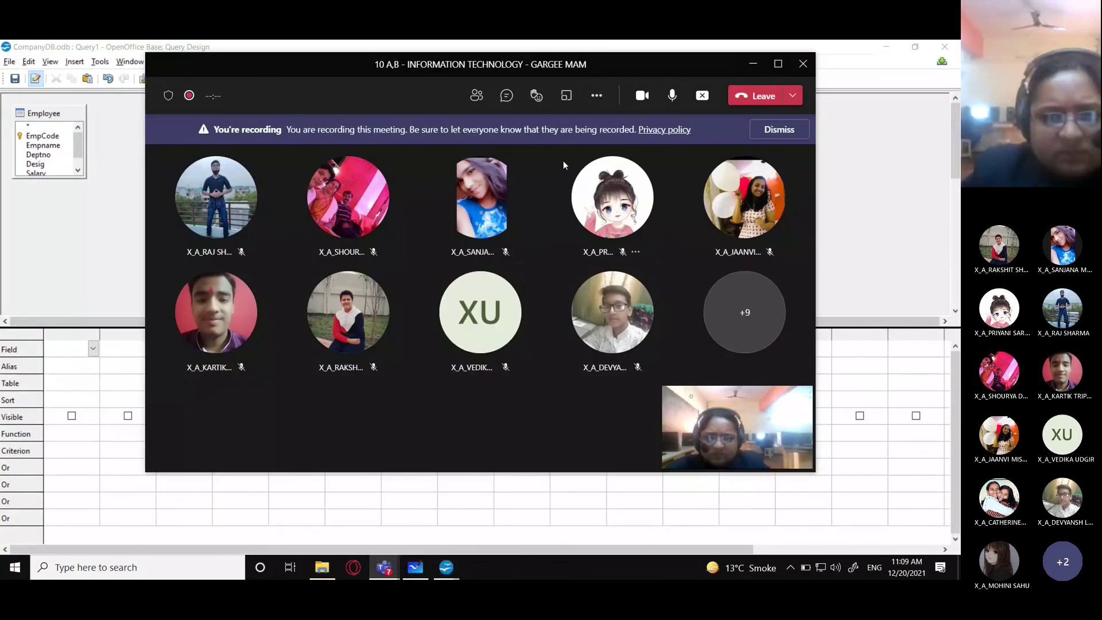
click(487, 103)
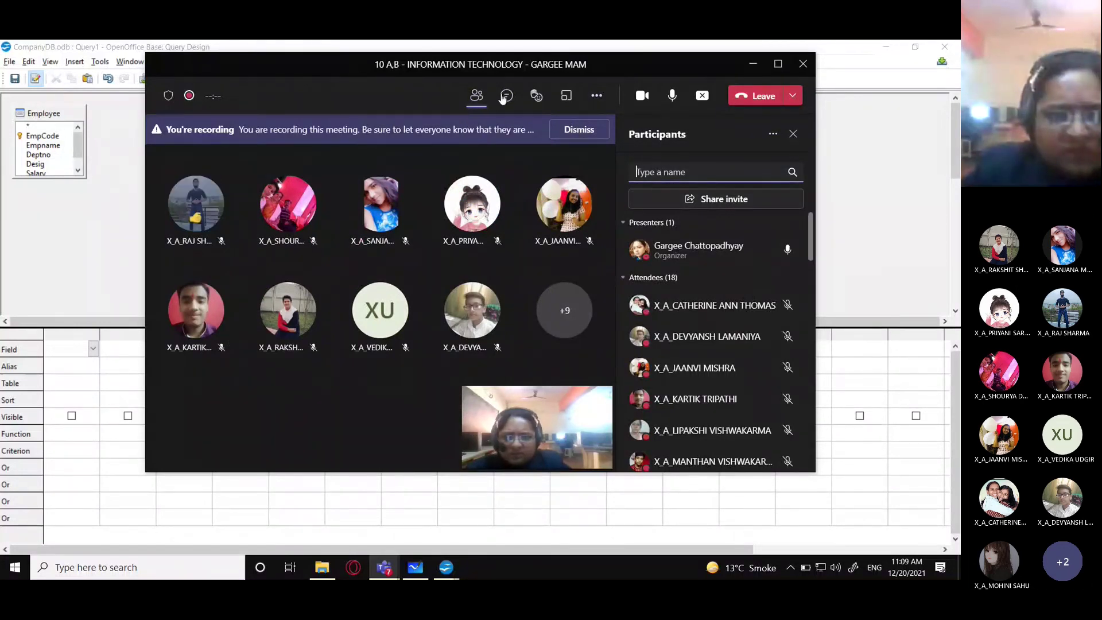
click(753, 63)
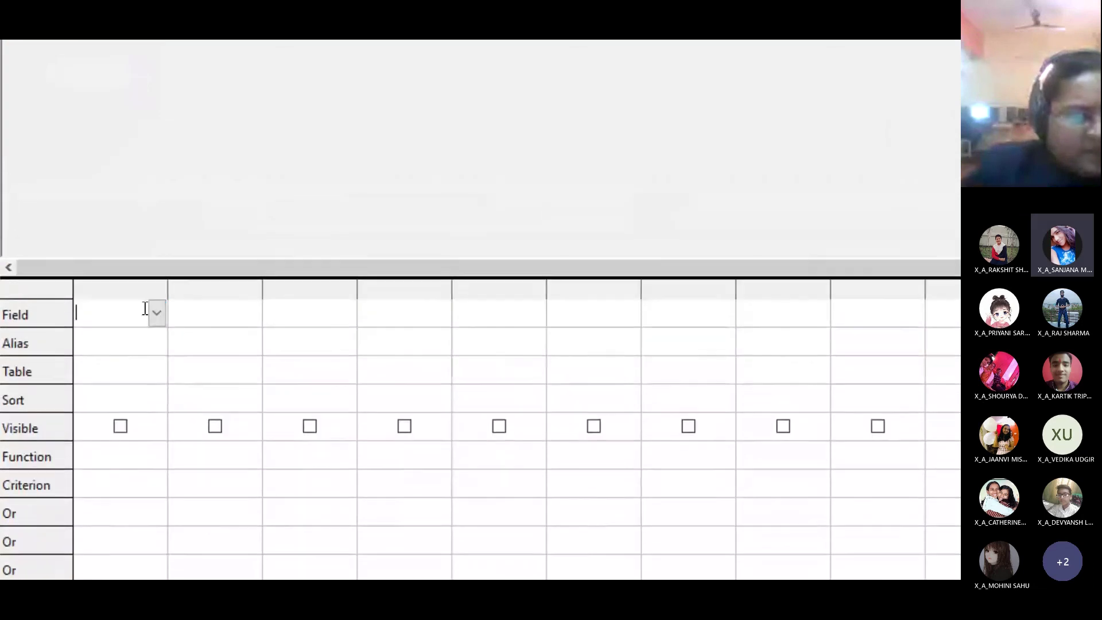
Add the Employee table's Empname and Salary fields to the first two query columns and make Salary visible.
click(156, 317)
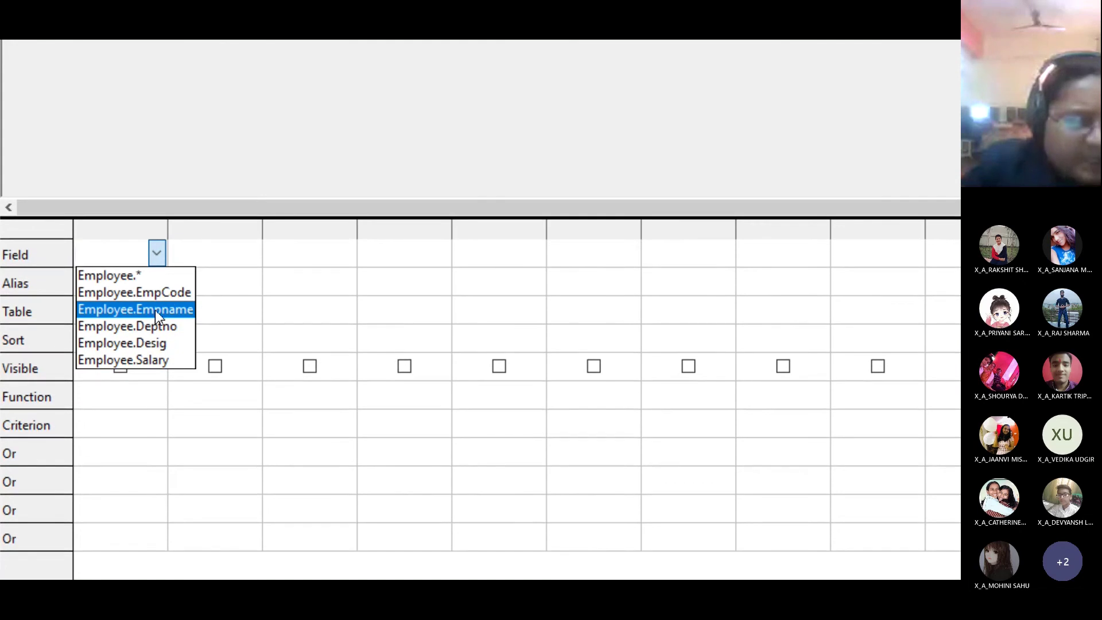
click(155, 310)
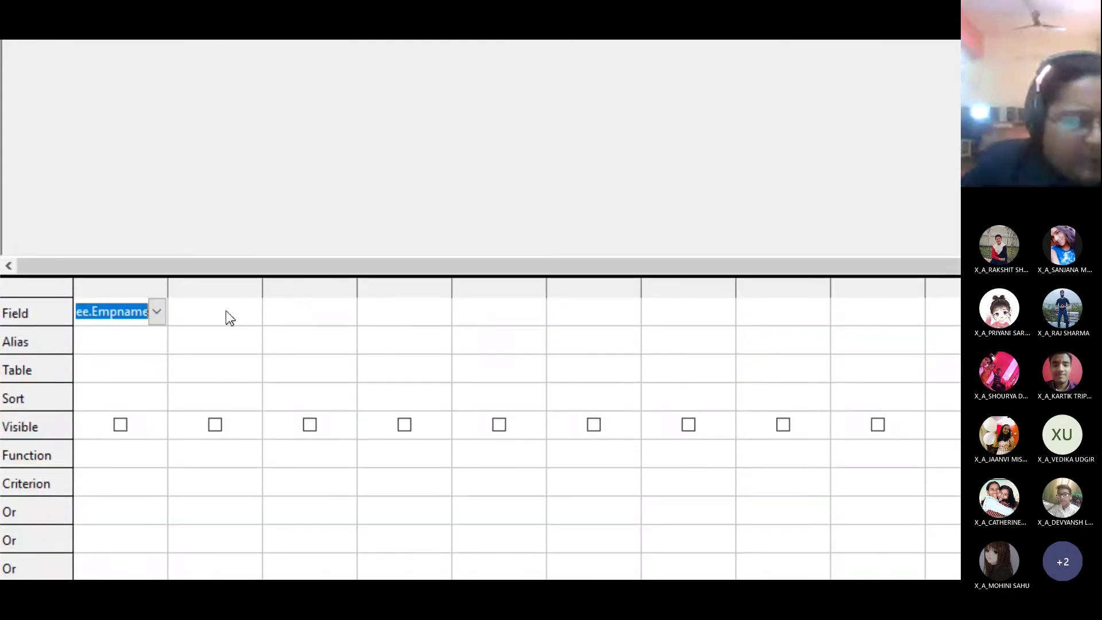
click(196, 317)
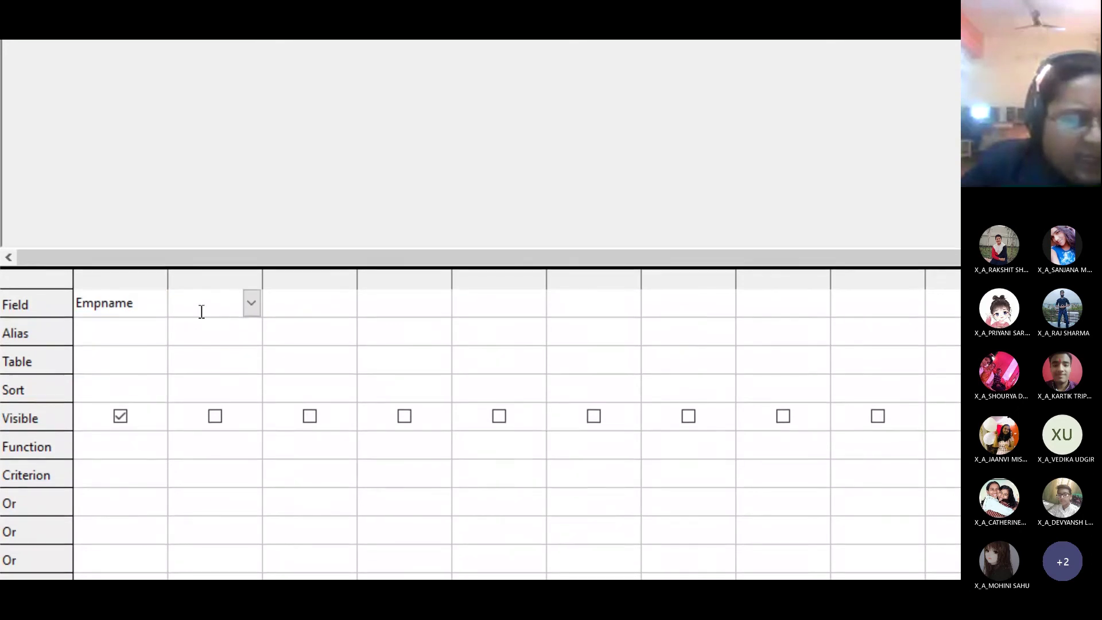
click(252, 312)
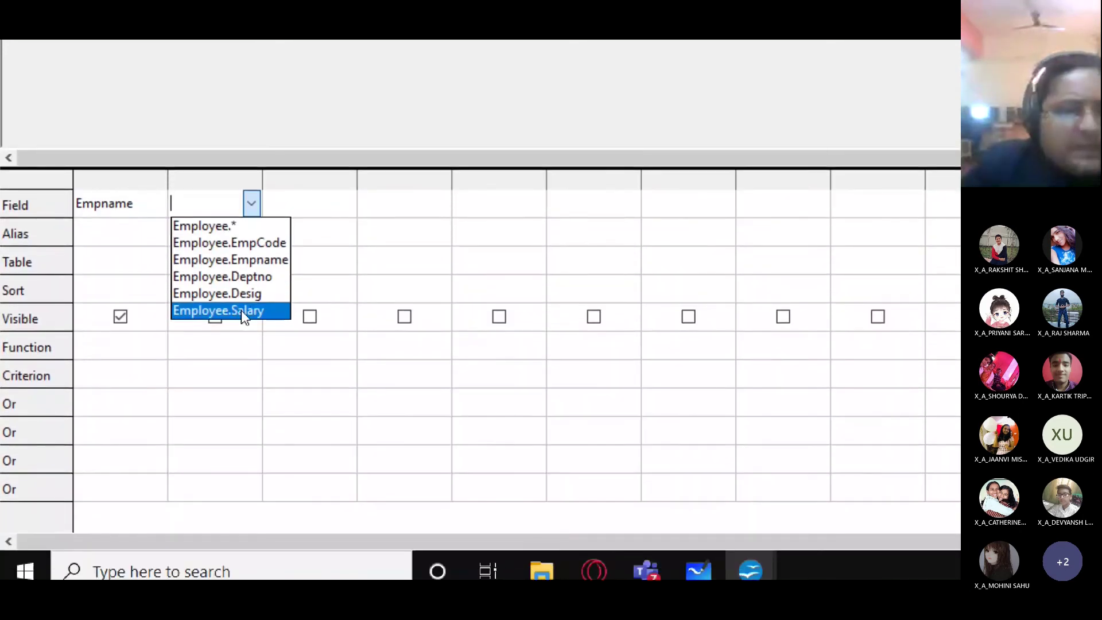
click(241, 383)
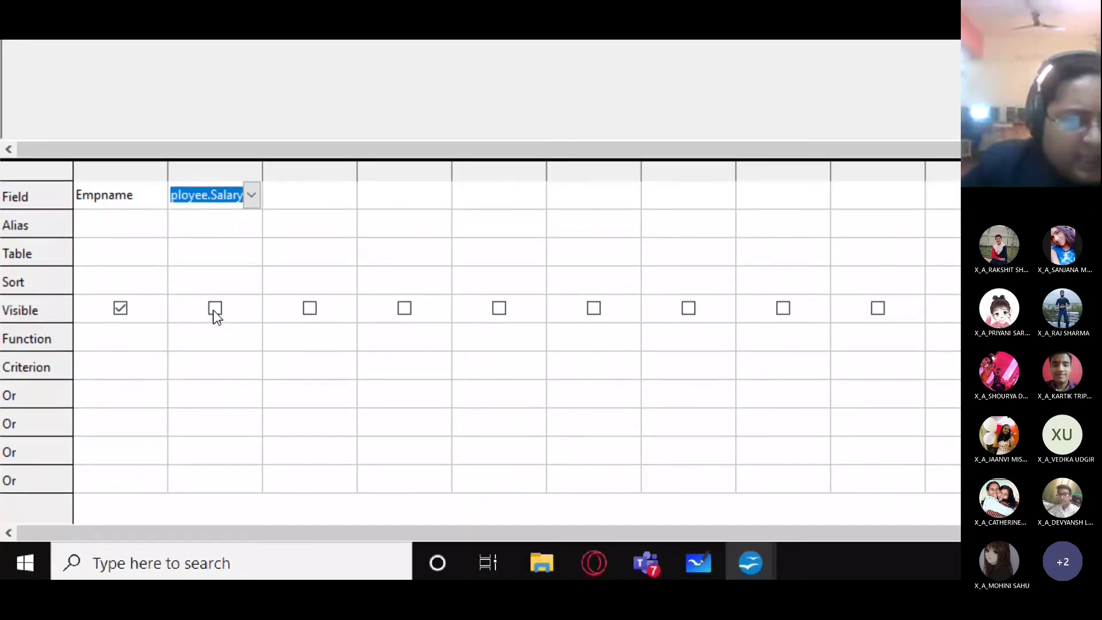
click(215, 315)
click(217, 316)
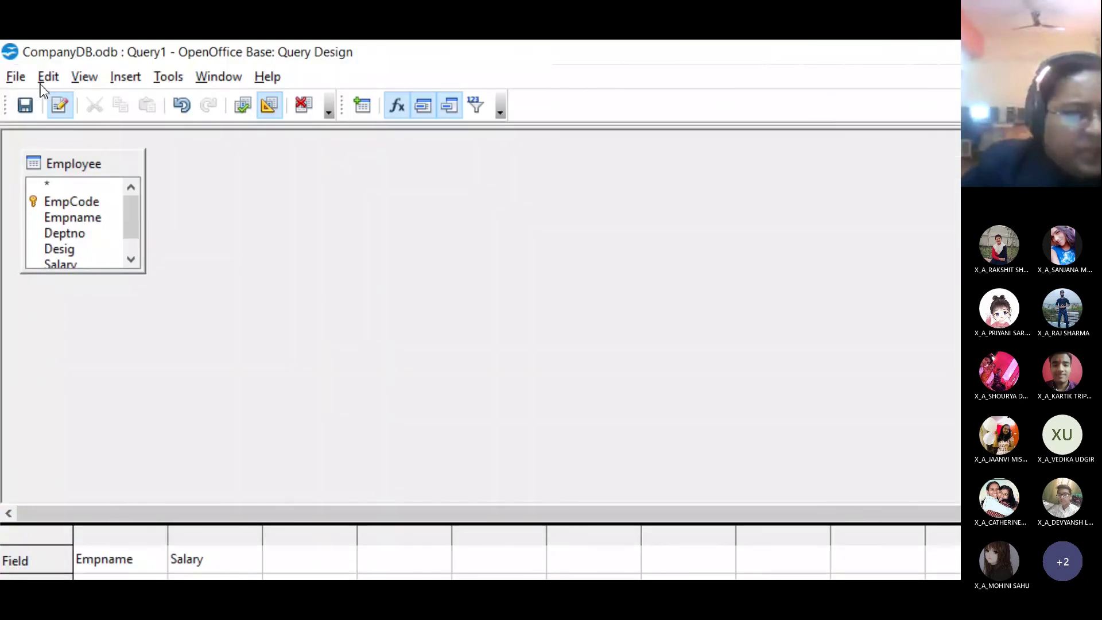
Save the query as Query_Employee_name_salary and run it.
click(25, 104)
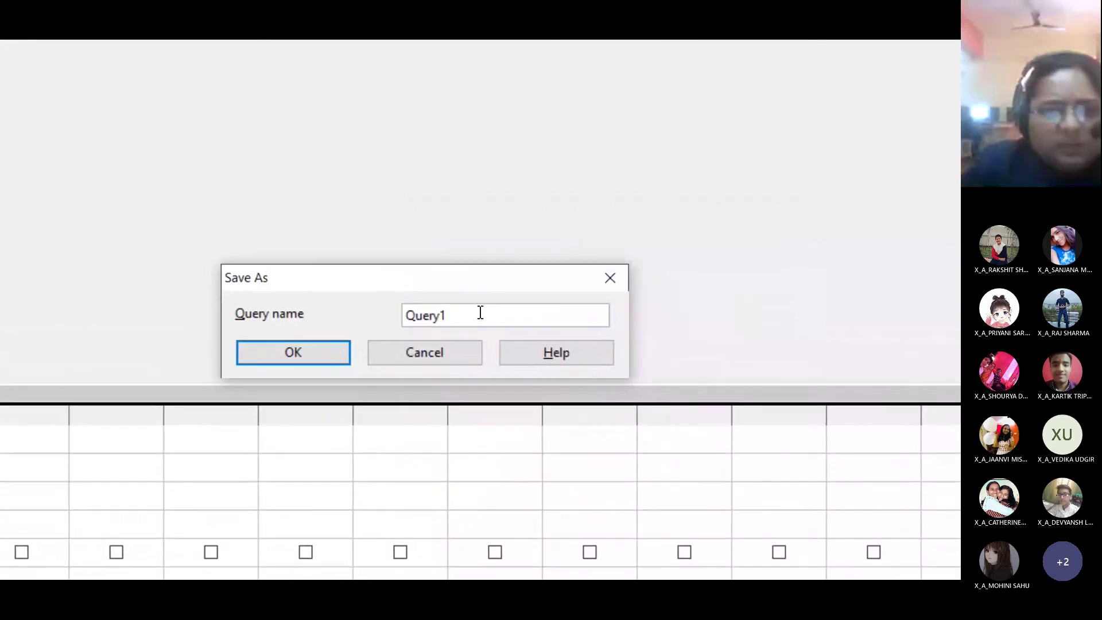
click(480, 311)
key(BackSpace)
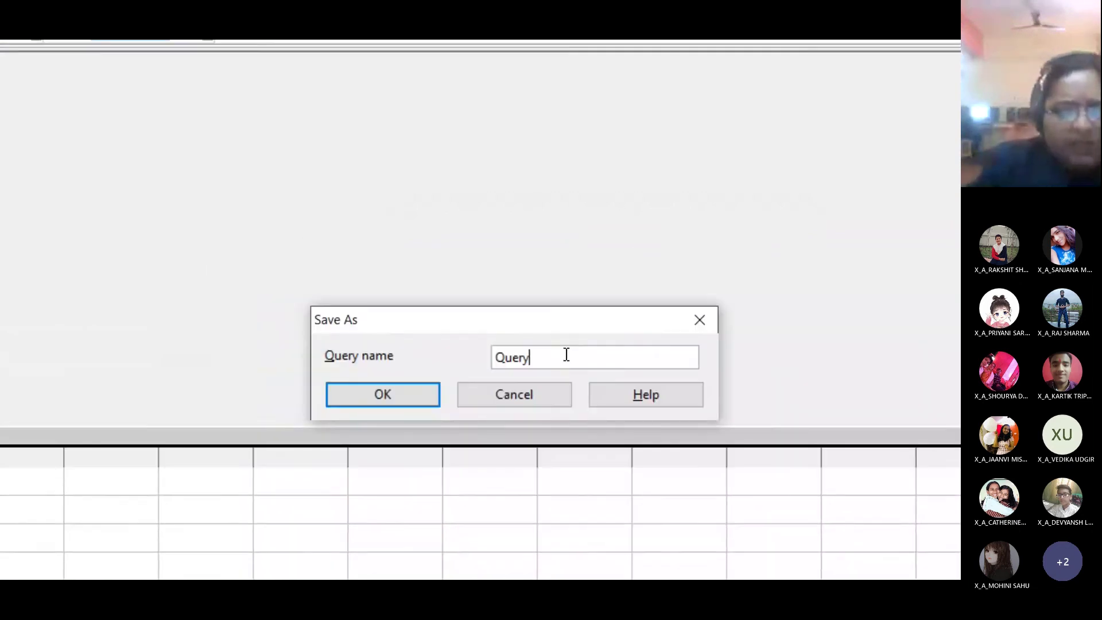
text(_Empl)
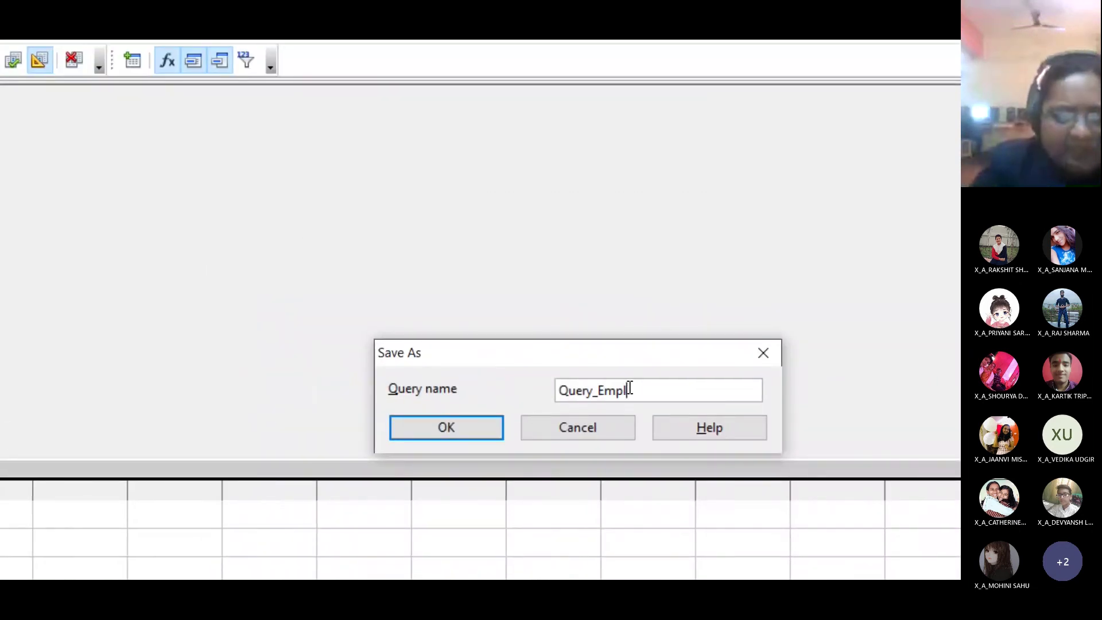
text(oyee_name)
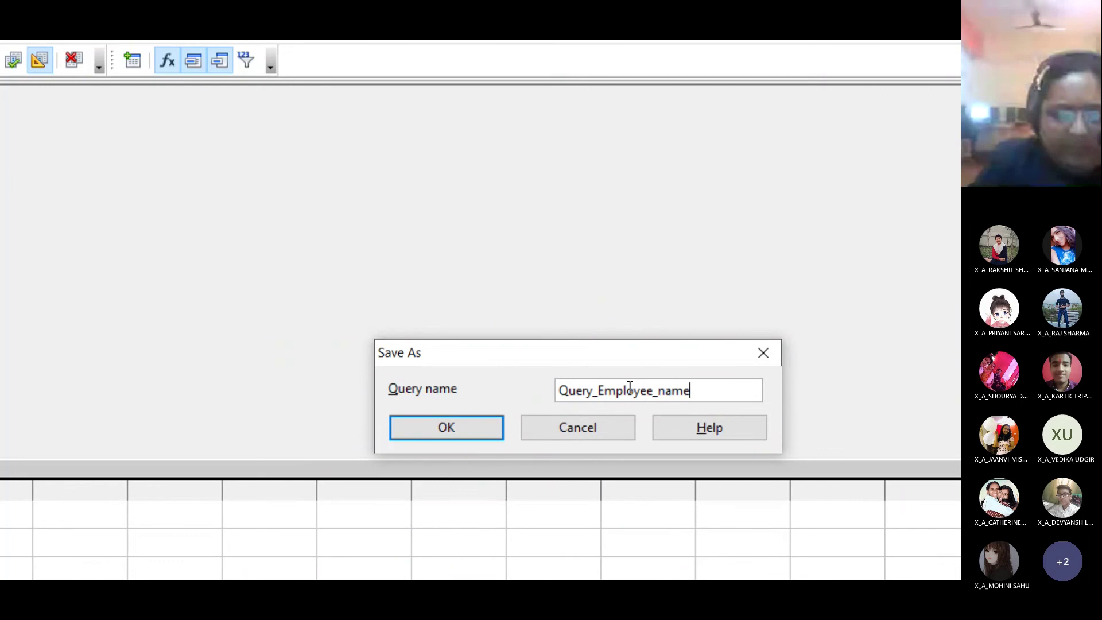
text(_salary)
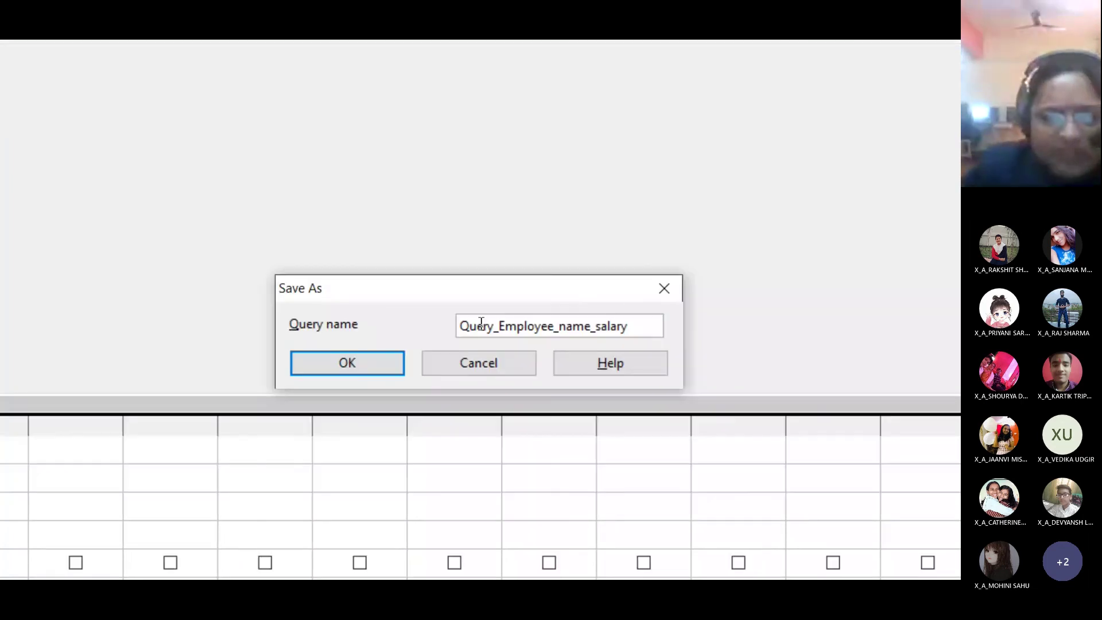
click(484, 314)
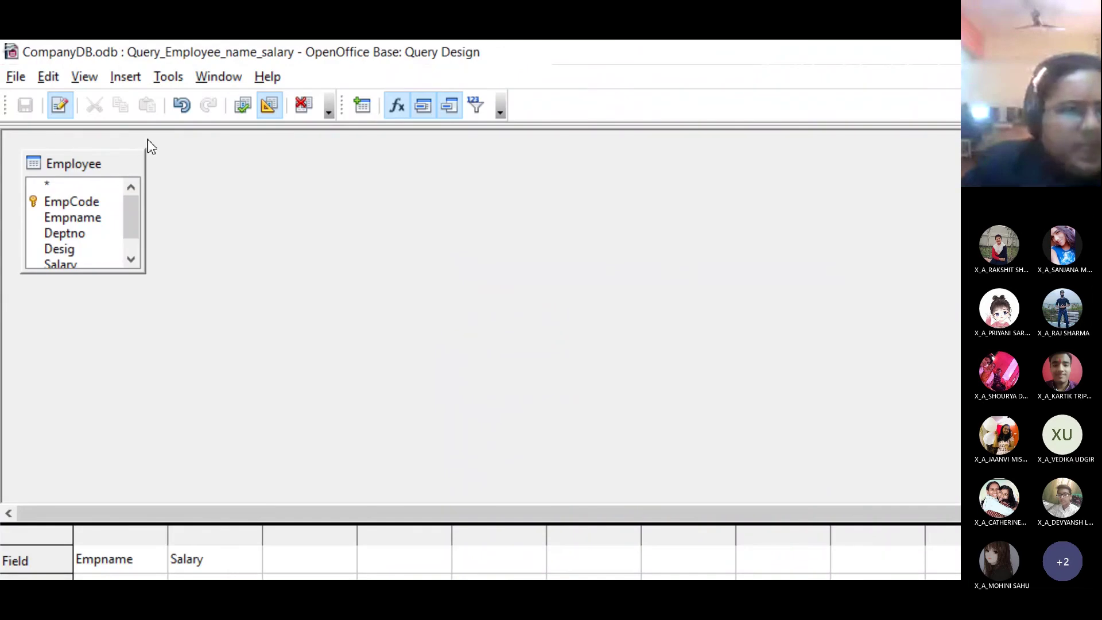
click(243, 109)
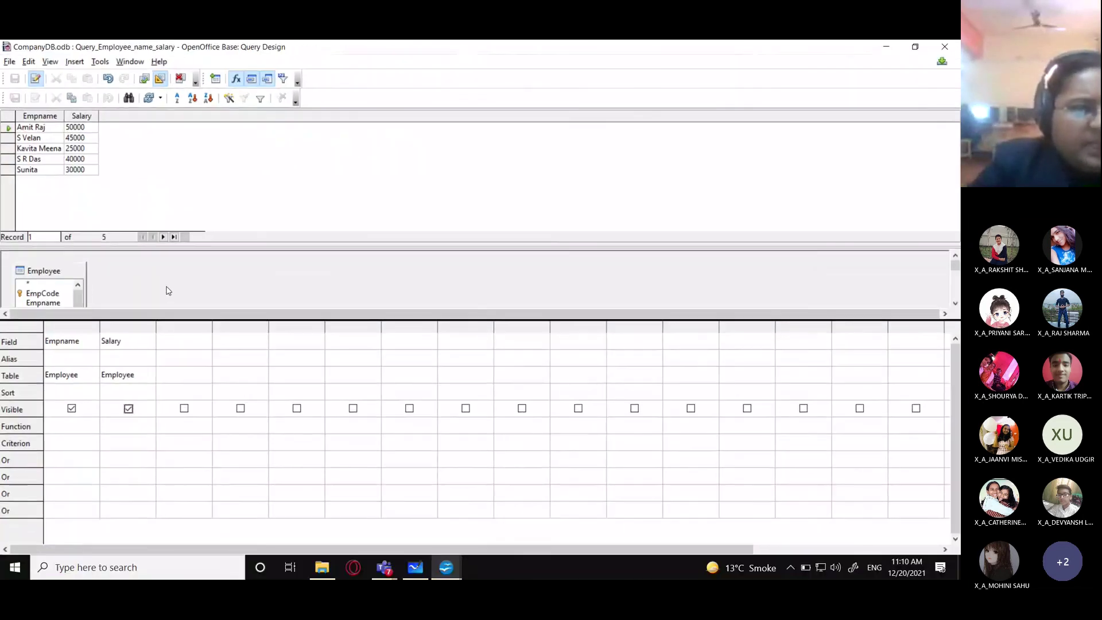
Open the Employee table's data from the main database window to compare its columns, close it and return to the query design.
click(447, 567)
click(401, 500)
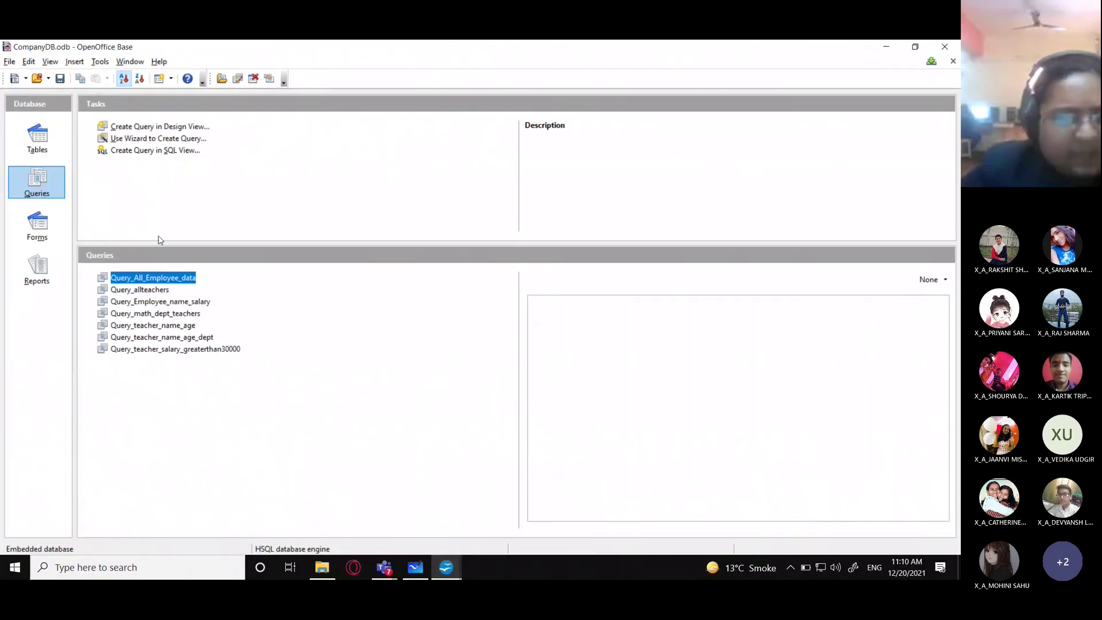
click(40, 150)
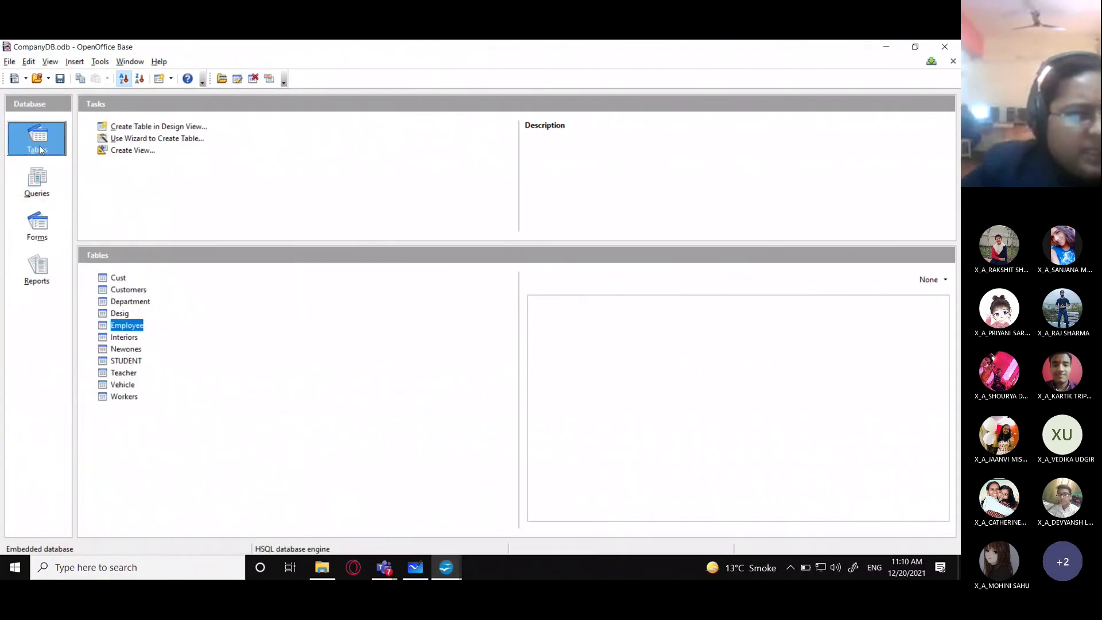
double_click(144, 326)
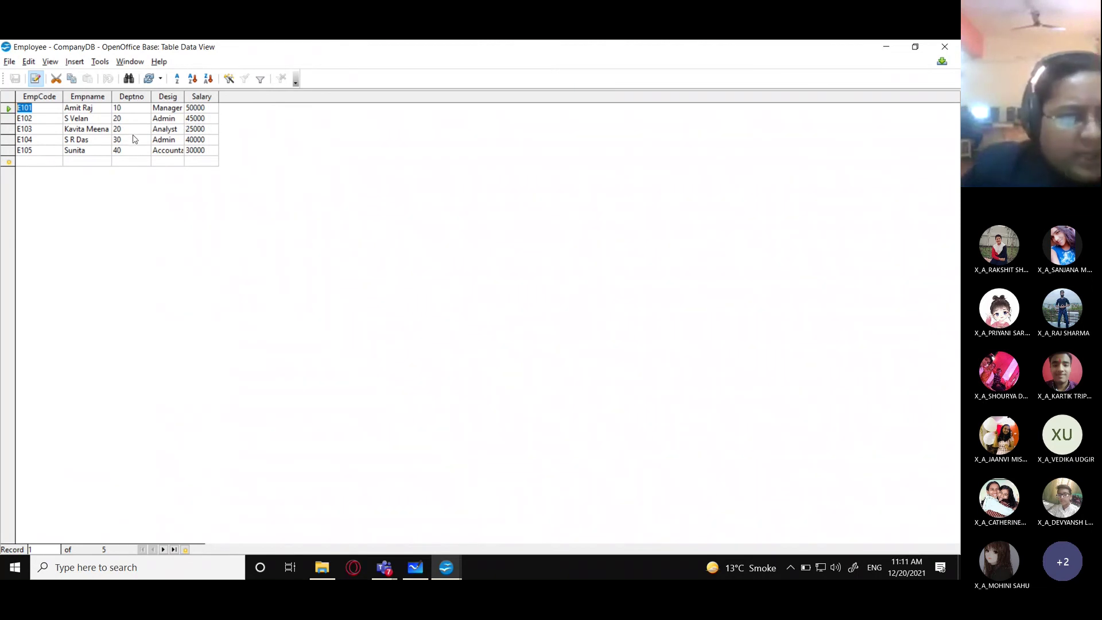
key(ctrl+w)
mouse_move(446, 567)
click(511, 513)
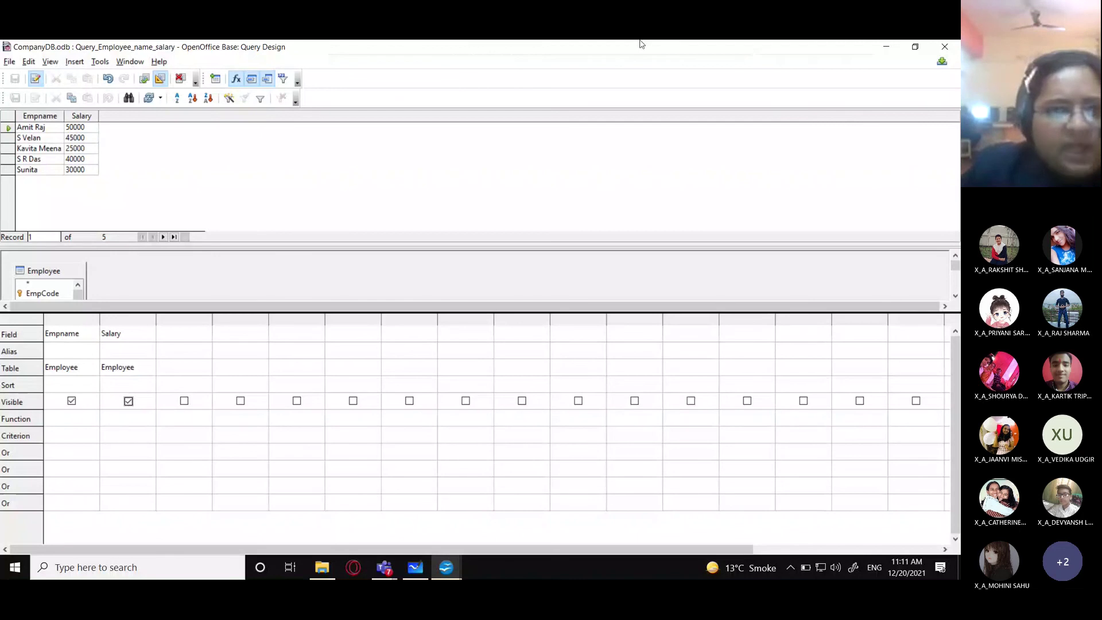
Close the query design, switch to Microsoft Whiteboard and start a new line under question Q.2.
click(945, 46)
click(423, 574)
click(776, 334)
key(Return)
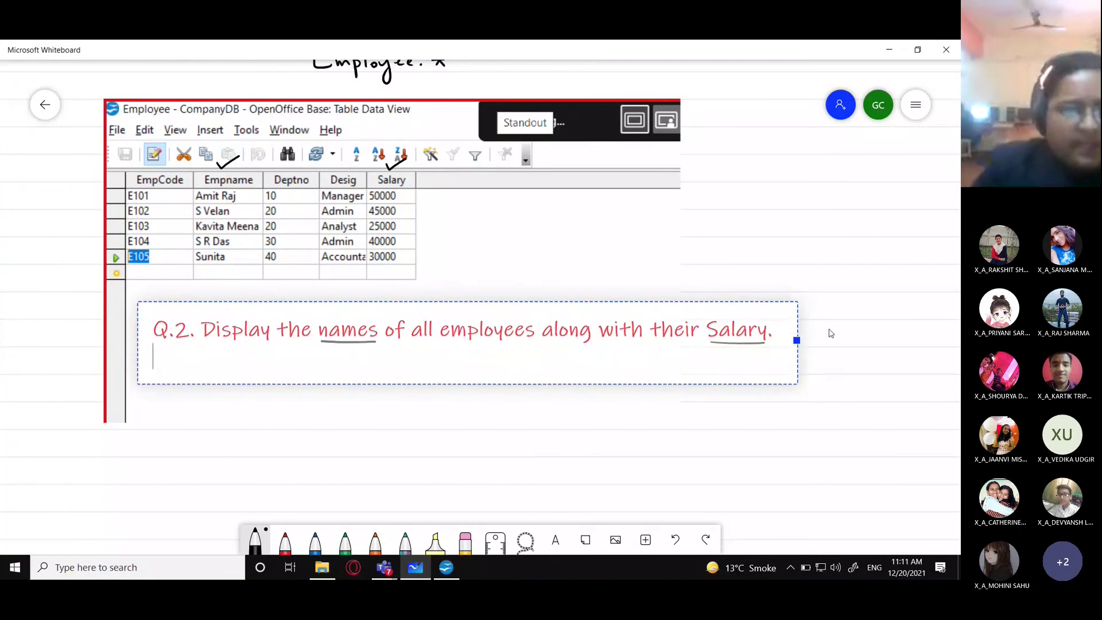
Write "Q.3. Display the names and salary of those employees who get a monthly salary of more than 30000." below Q.2.
text(.)
key(BackSpace)
text(Q.3.)
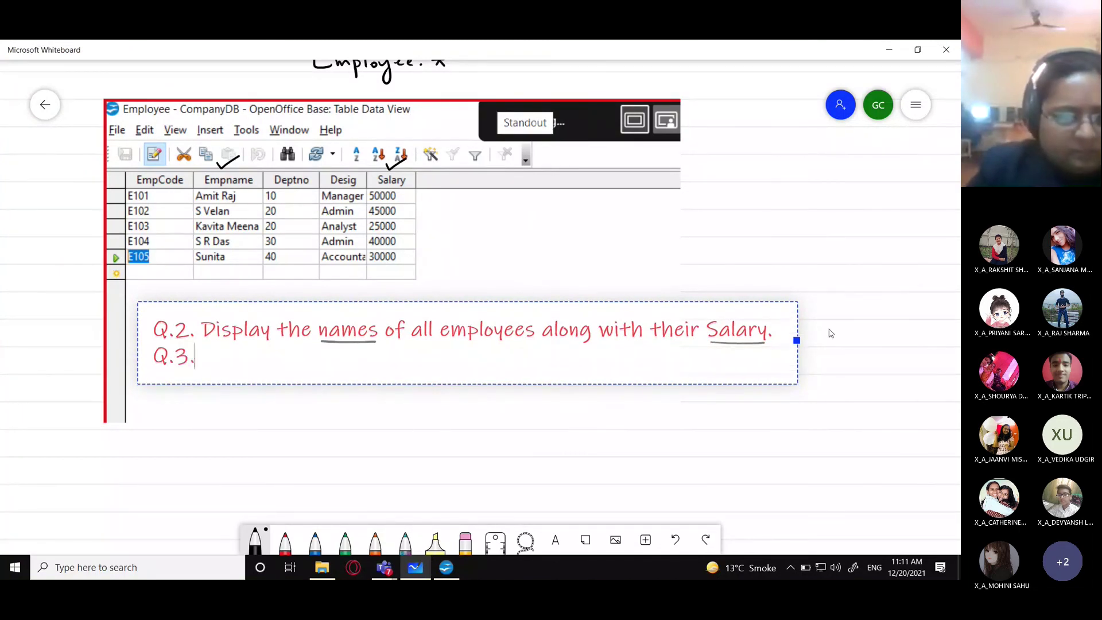
text( Display )
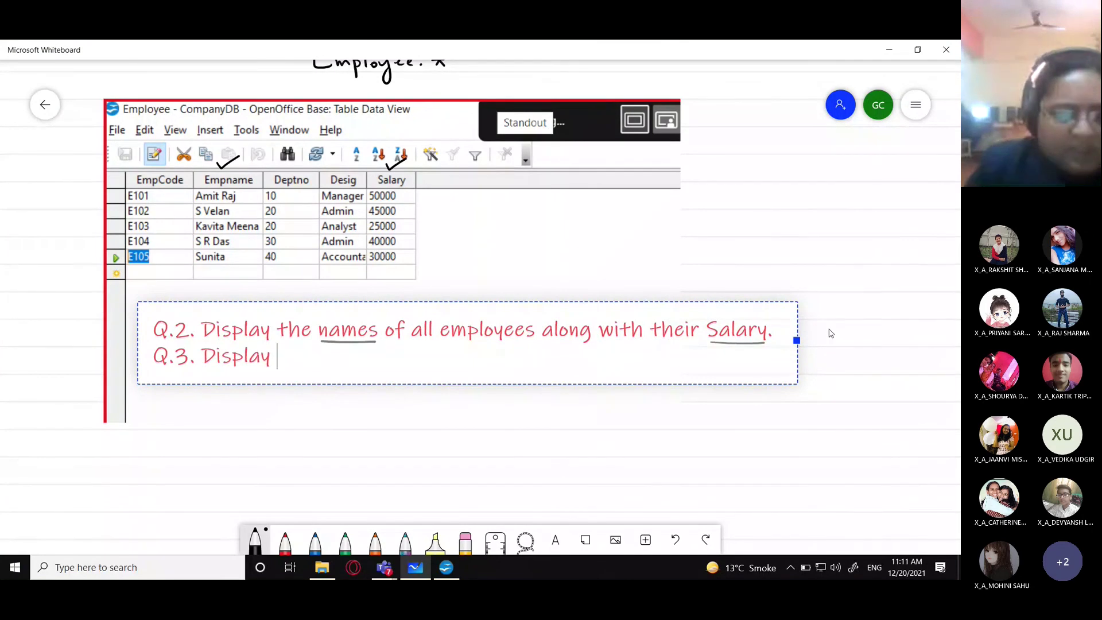
text(the employe)
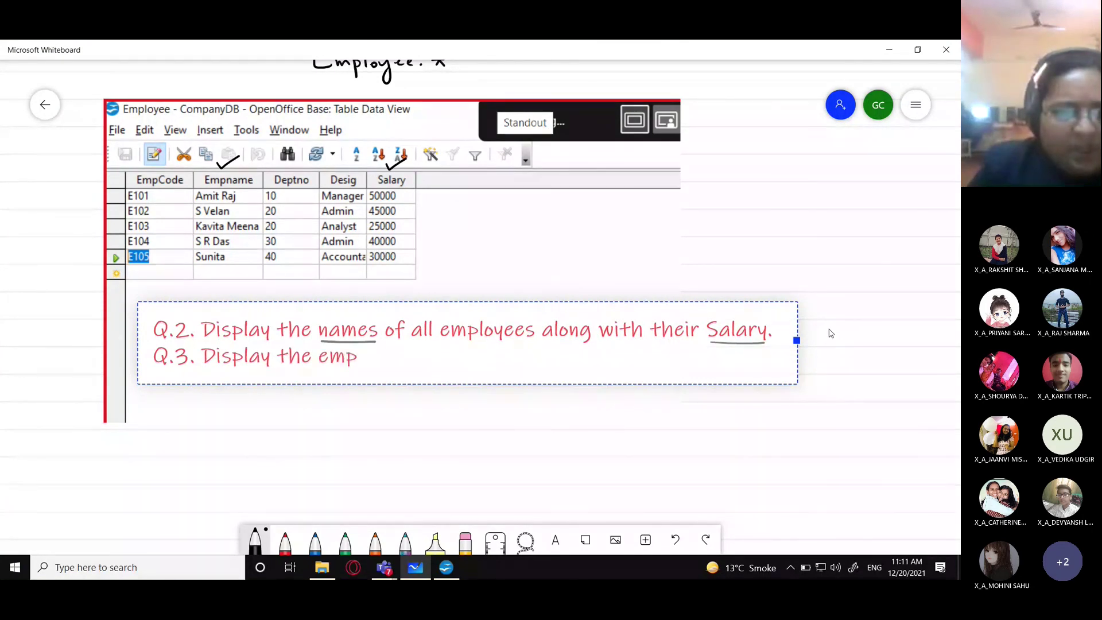
key(BackSpace)
key(BackSpace)
key(BackSpace)
key(BackSpace)
key(BackSpace)
key(BackSpace)
text(names an)
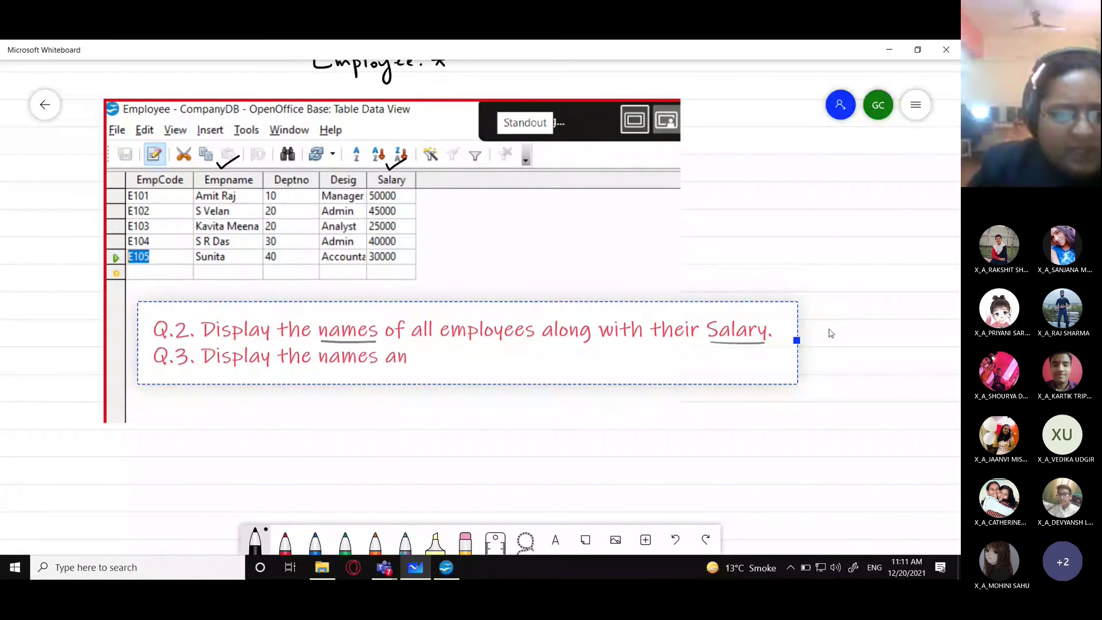
text(d salary )
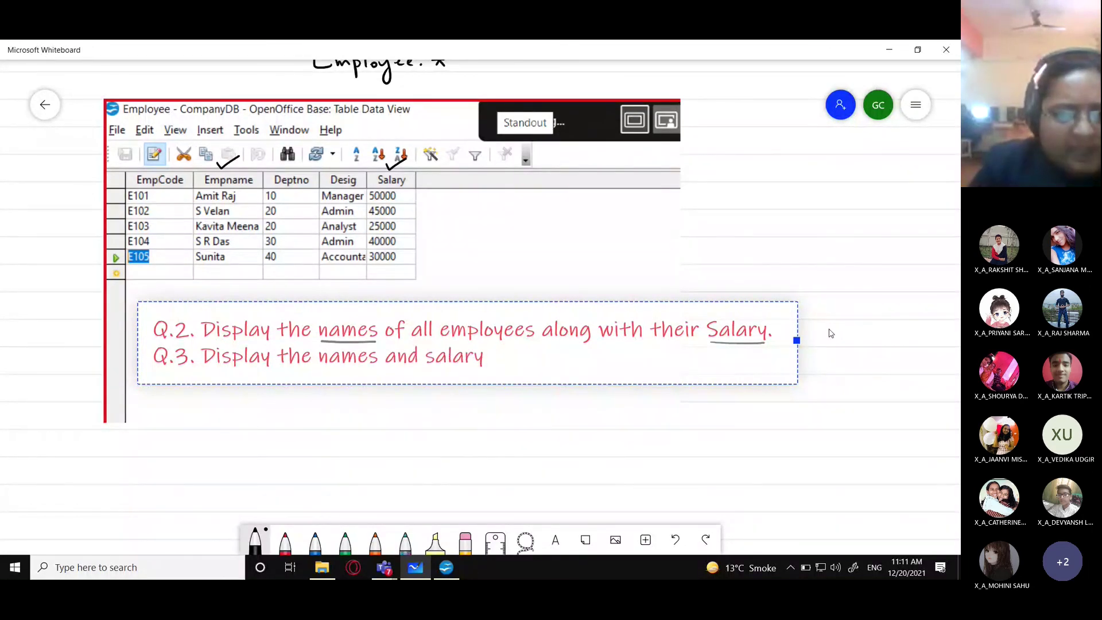
text(of those )
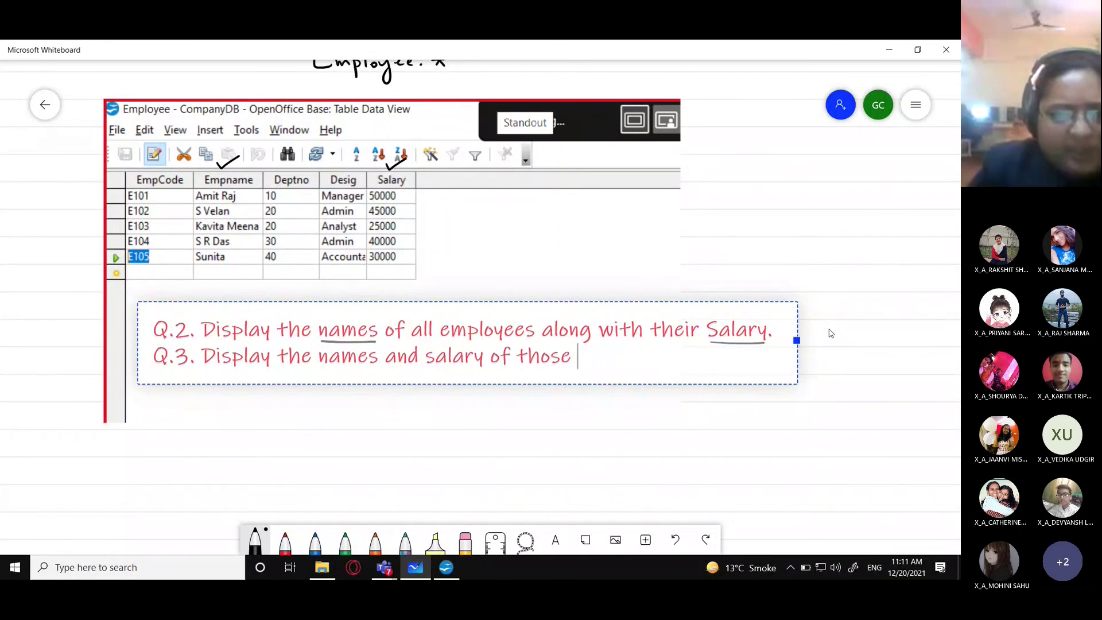
text(employees )
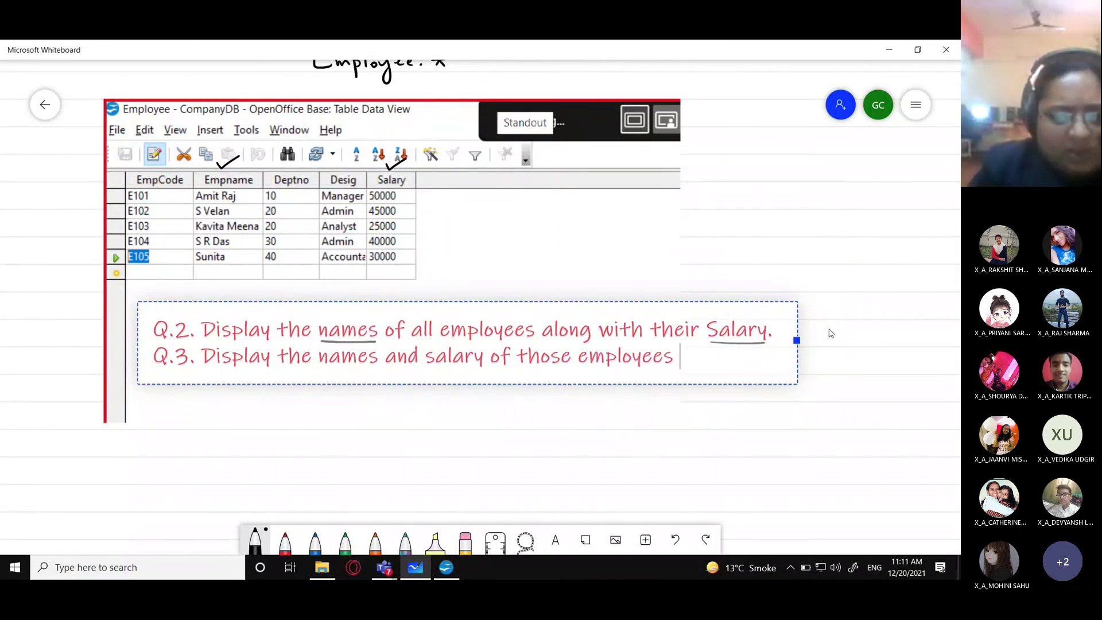
text(whi)
key(BackSpace)
text(o get a )
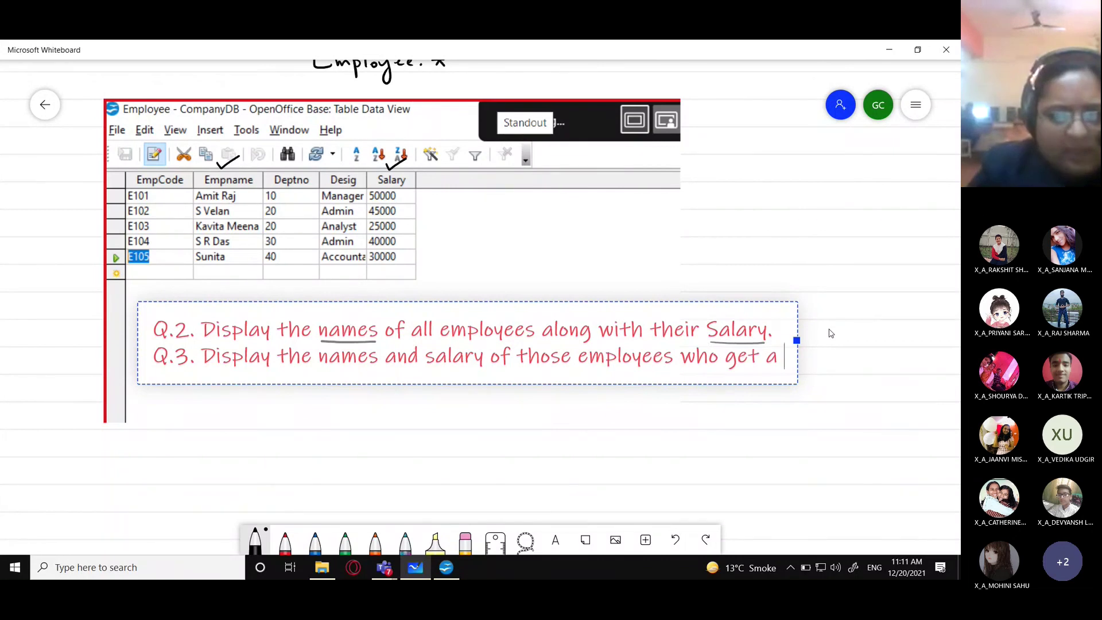
text(mone)
key(BackSpace)
text(th)
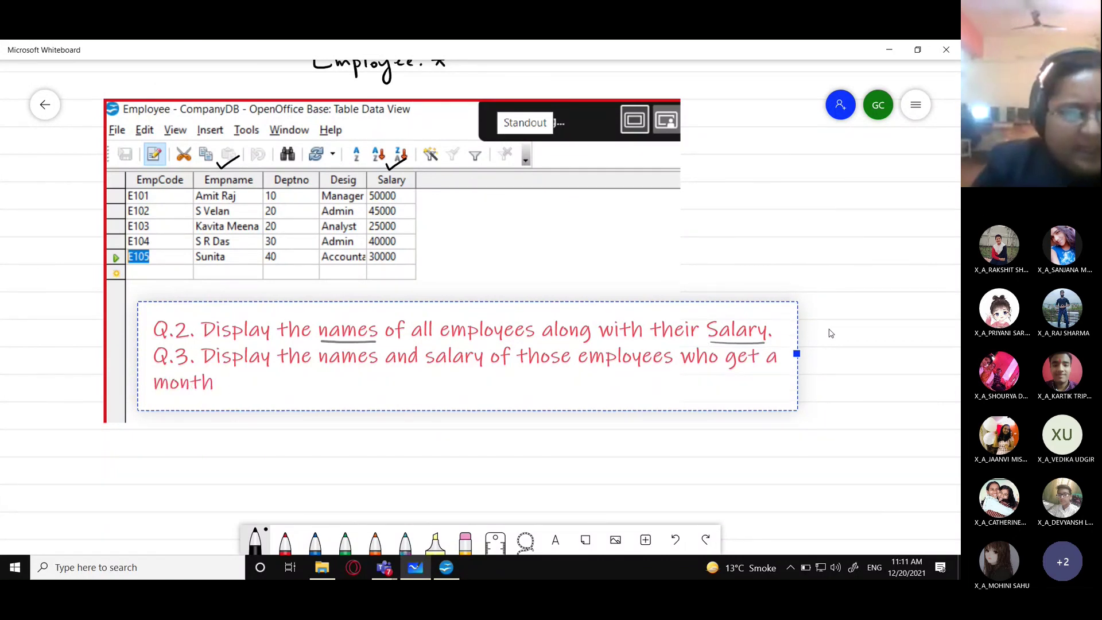
text(ly salary of)
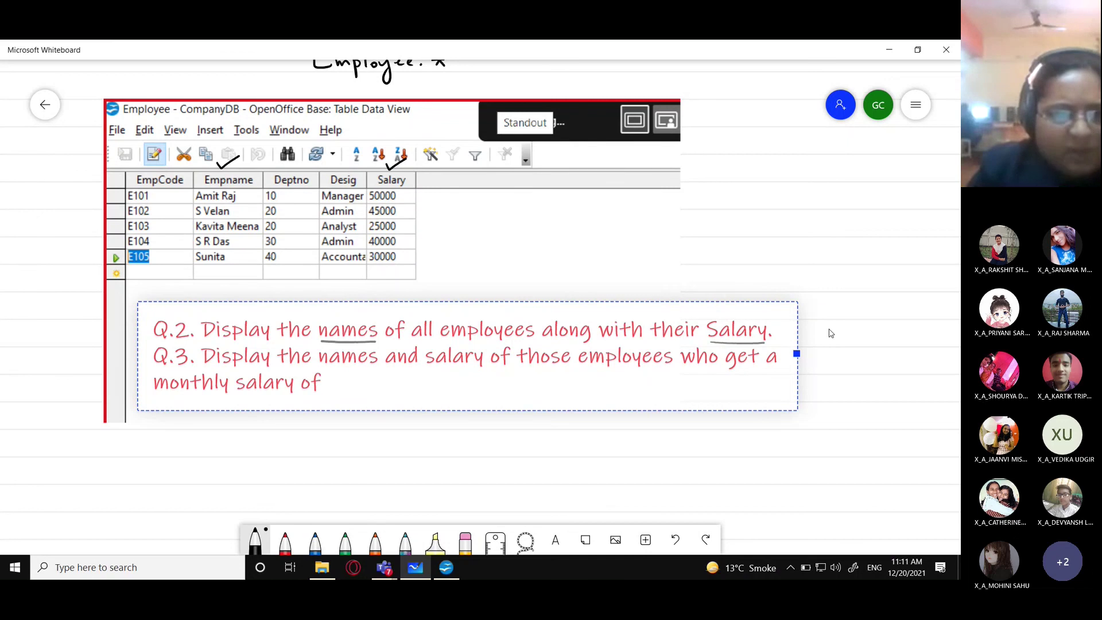
text( more than)
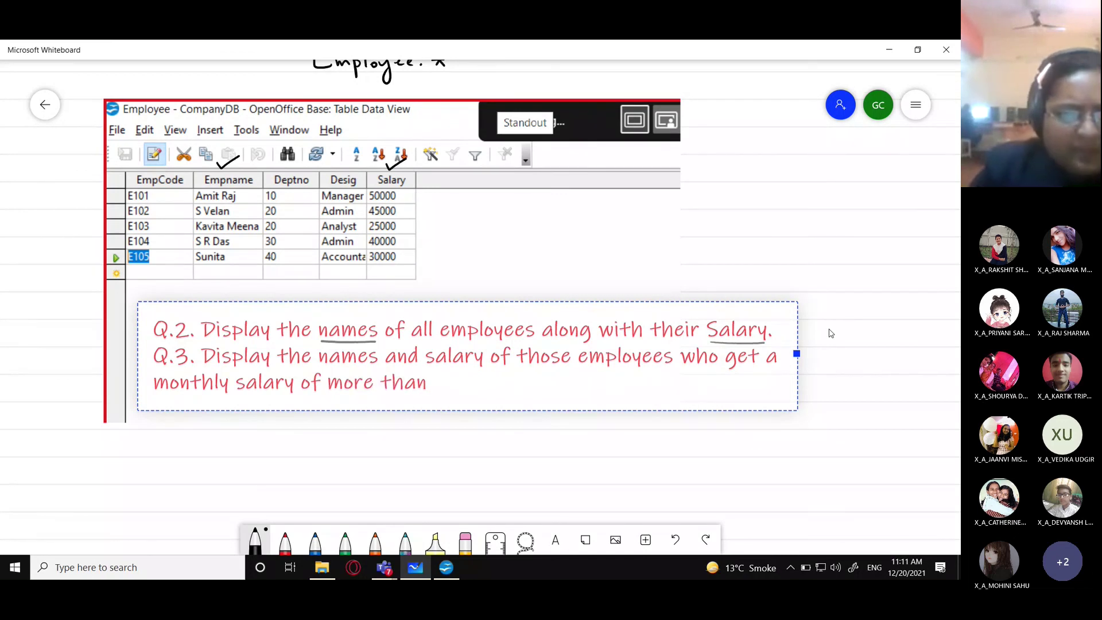
text( 30000.)
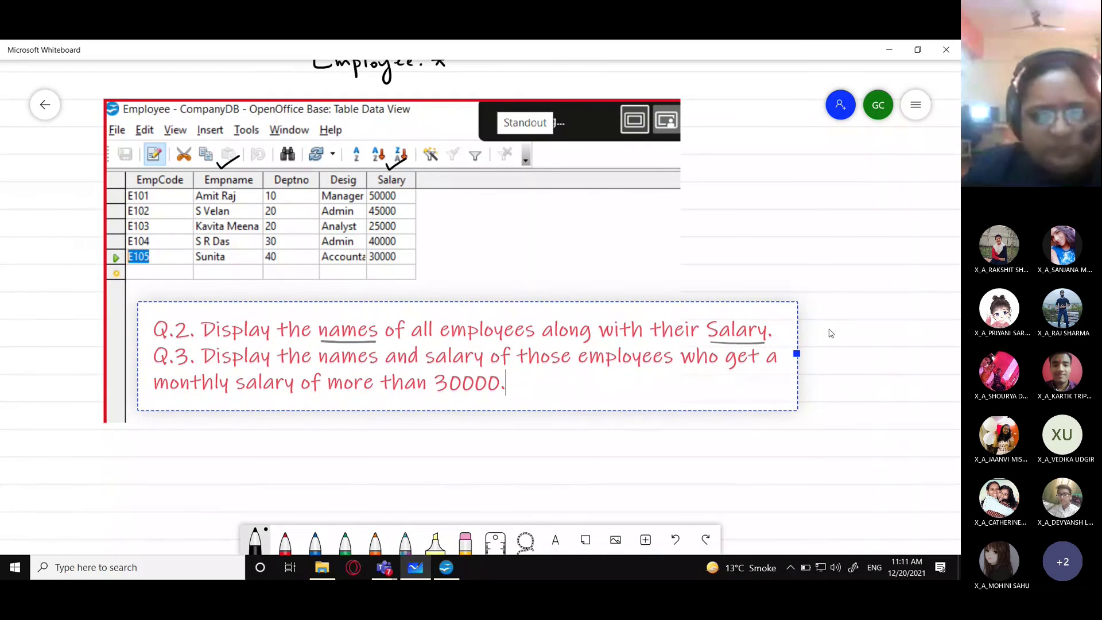
click(829, 333)
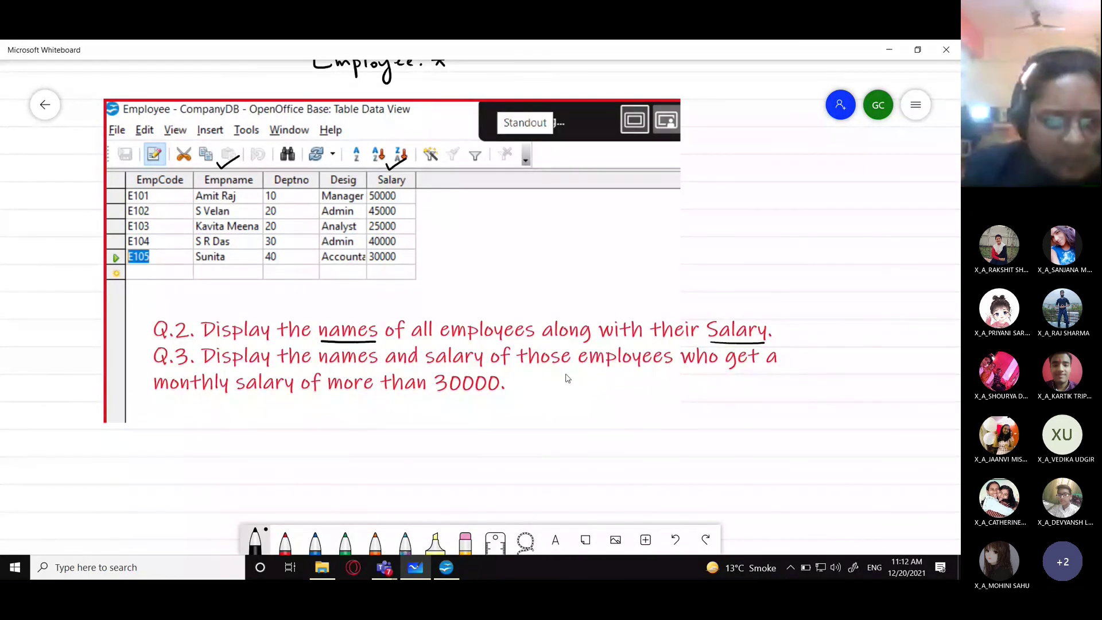
Underline "names", "salary" and "employees who get a monthly salary of more than 30000" in Q.3, and handwrite "Condition" beneath it.
drag(315, 365, 488, 366)
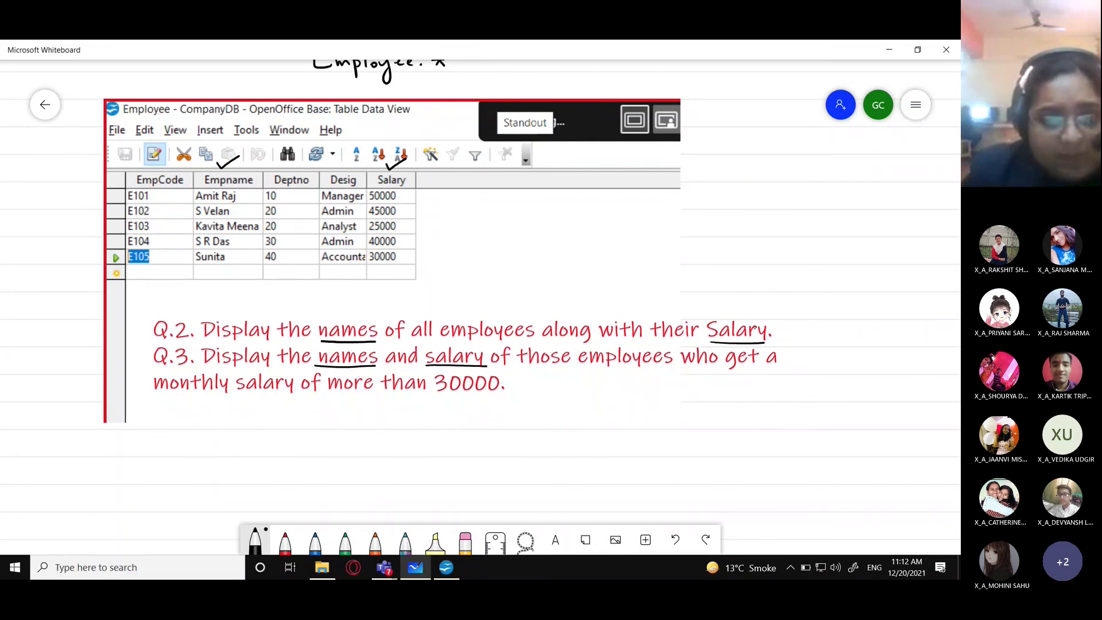
drag(582, 366, 743, 371)
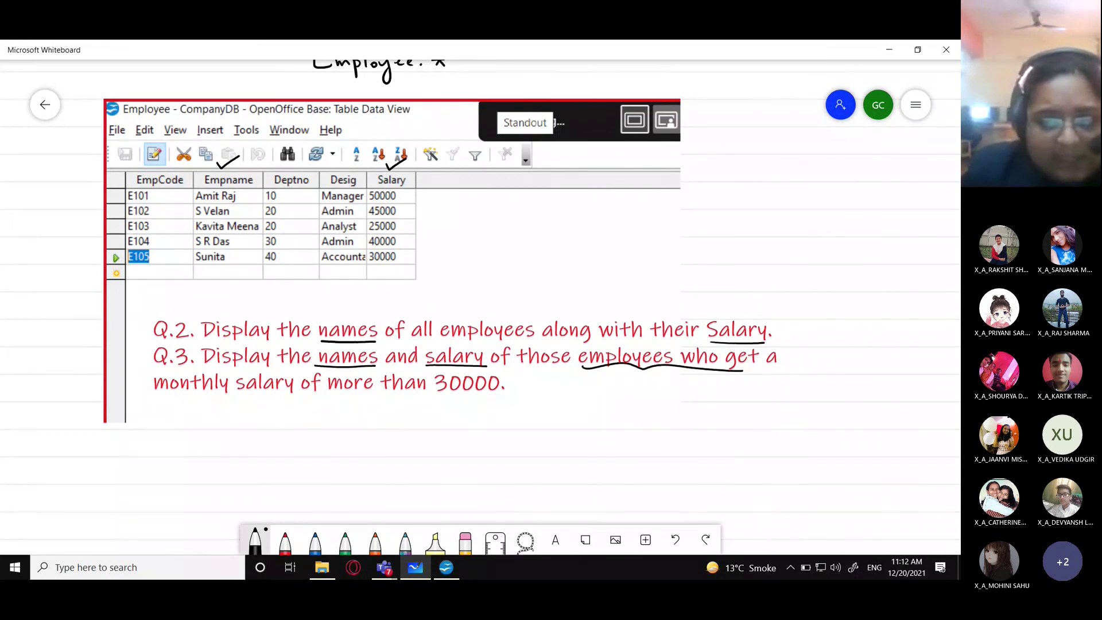
drag(149, 395, 493, 396)
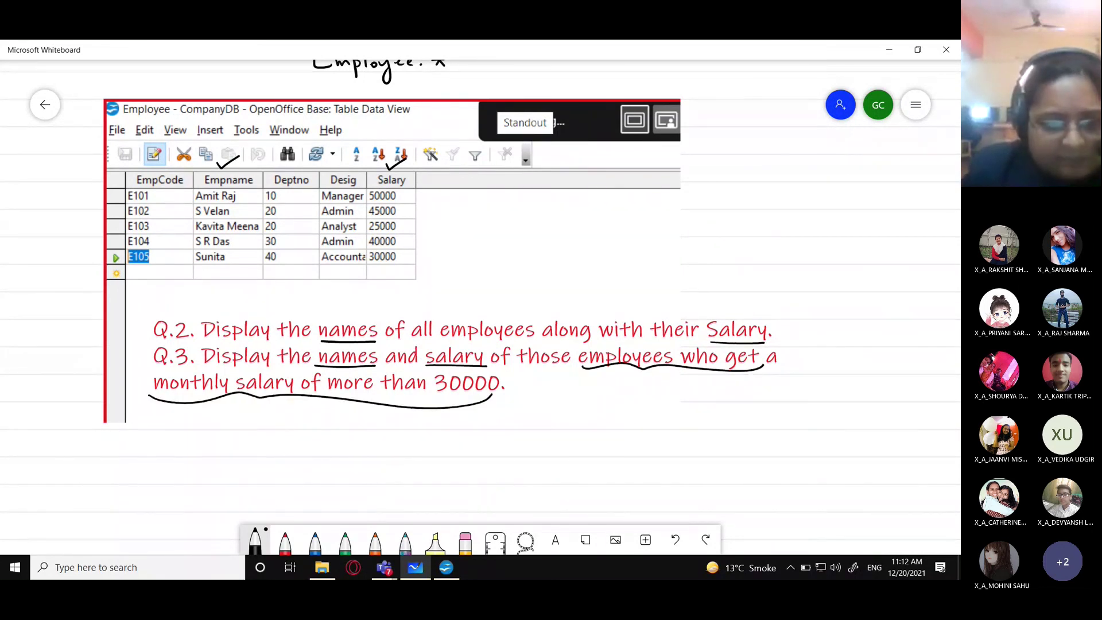
mouse_move(236, 416)
mouse_down()
mouse_move(246, 446)
mouse_move(300, 445)
mouse_up()
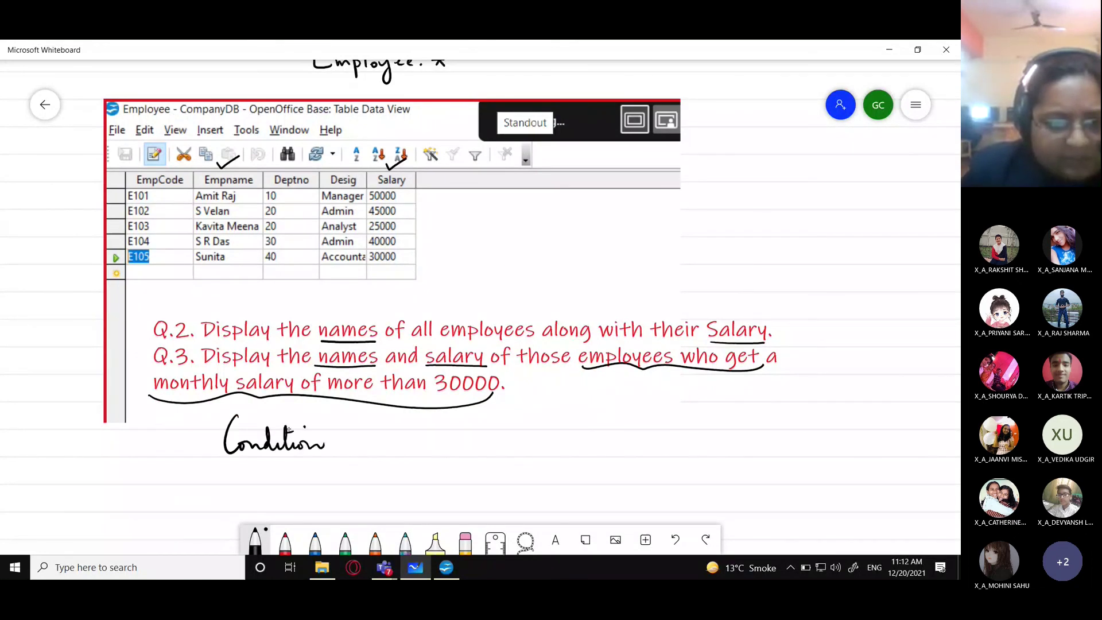
Handwrite "(Criteria) → Filtering records" after "Condition" and underline "more than 30000" in Q.3.
mouse_move(346, 416)
mouse_down()
mouse_move(343, 441)
mouse_move(370, 441)
mouse_move(379, 426)
mouse_up()
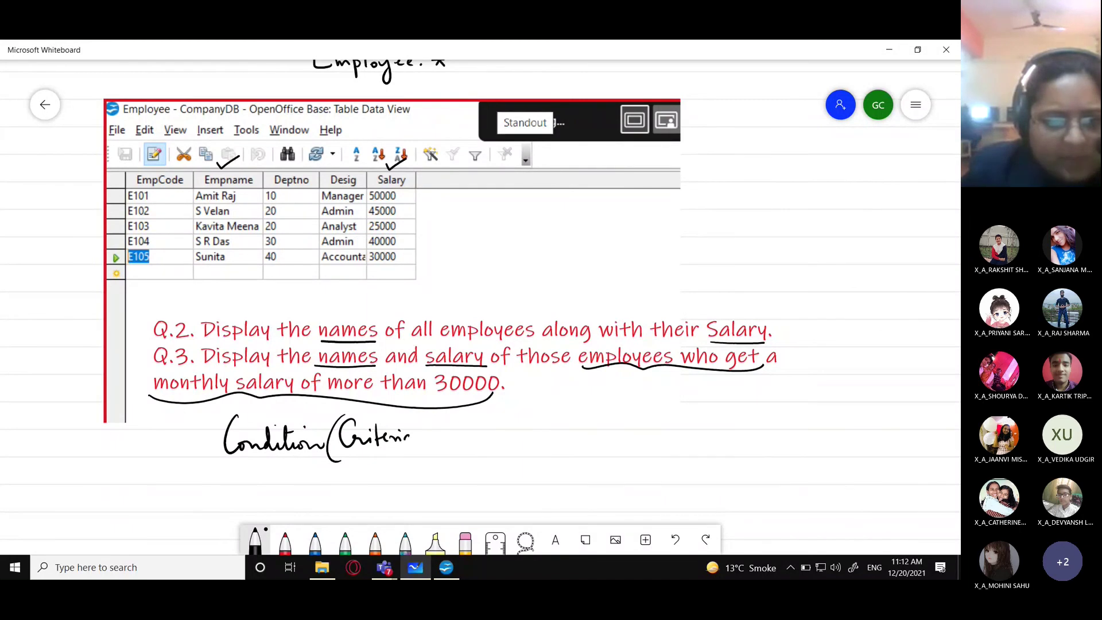
drag(408, 429, 414, 441)
drag(418, 414, 421, 456)
drag(430, 435, 510, 435)
drag(503, 428, 502, 440)
drag(542, 412, 527, 439)
drag(533, 426, 565, 437)
drag(567, 417, 603, 455)
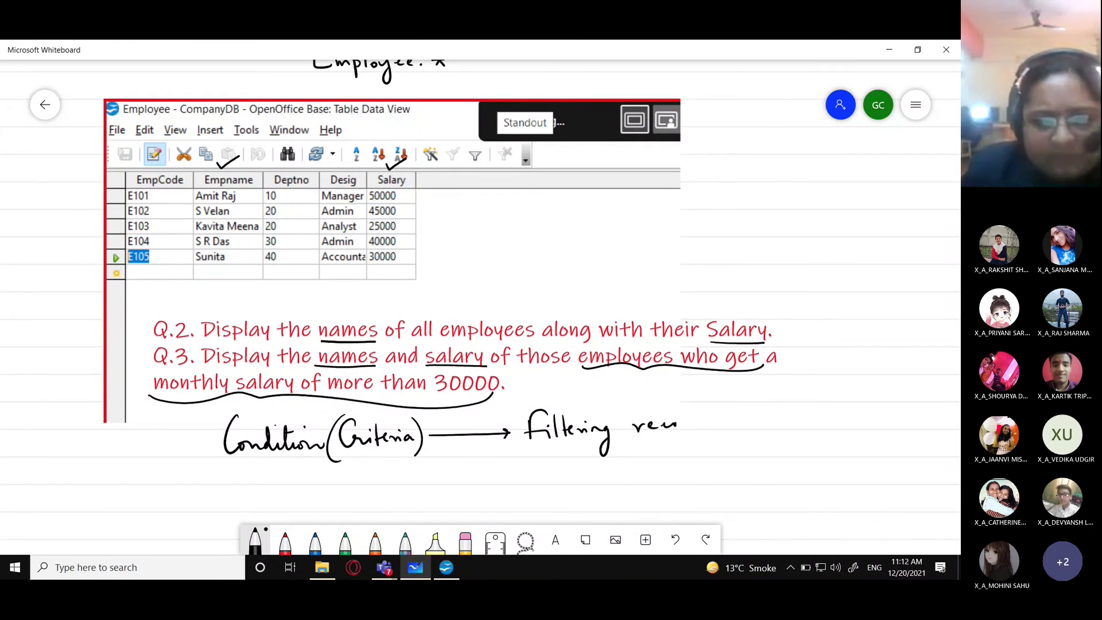
drag(702, 414, 703, 424)
drag(712, 414, 707, 424)
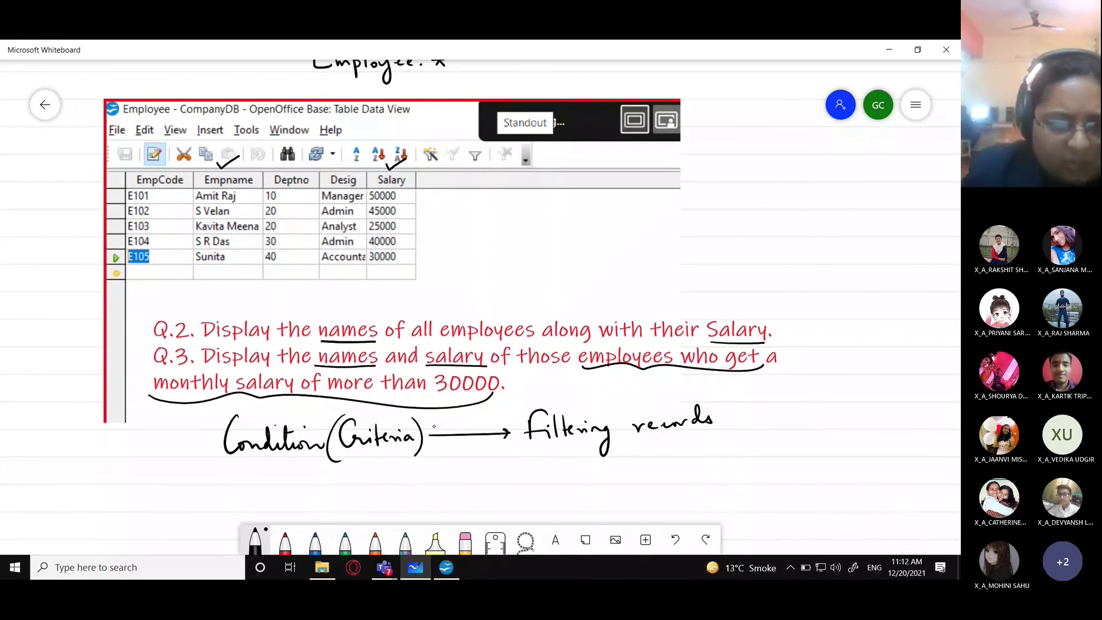
drag(346, 392, 476, 394)
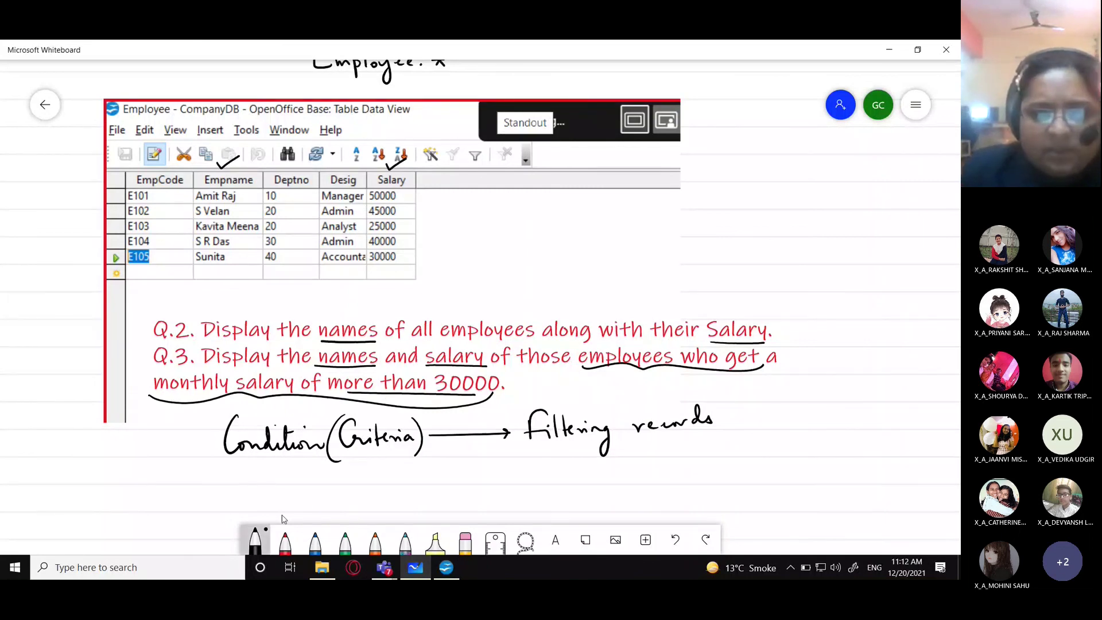
In the blank area beside the questions, handwrite the underlined heading "Relational Operators" and list >, <, >=, <=, = and <> beneath it.
drag(936, 310, 568, 271)
mouse_move(462, 116)
mouse_down()
mouse_move(462, 145)
mouse_move(497, 138)
mouse_move(515, 117)
mouse_move(524, 141)
mouse_move(553, 137)
mouse_move(565, 113)
mouse_move(561, 144)
mouse_move(590, 139)
mouse_move(610, 160)
mouse_move(632, 138)
mouse_move(671, 138)
mouse_up()
drag(439, 151, 711, 157)
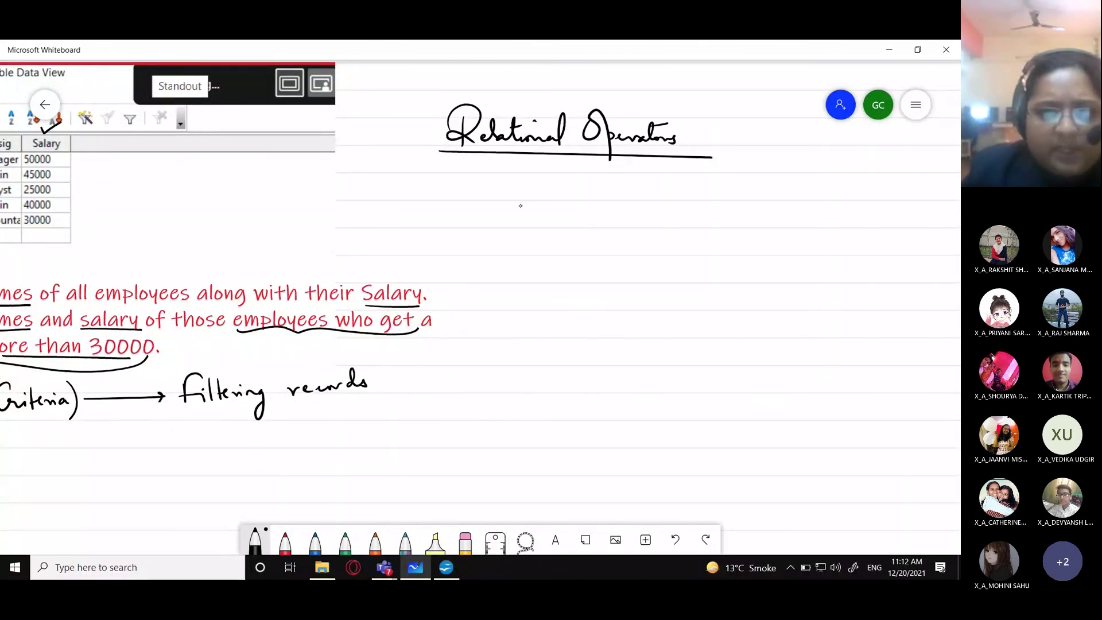
mouse_move(533, 175)
mouse_down()
mouse_move(527, 198)
mouse_move(539, 226)
mouse_move(525, 266)
mouse_move(538, 278)
mouse_move(554, 268)
mouse_up()
drag(543, 273, 555, 273)
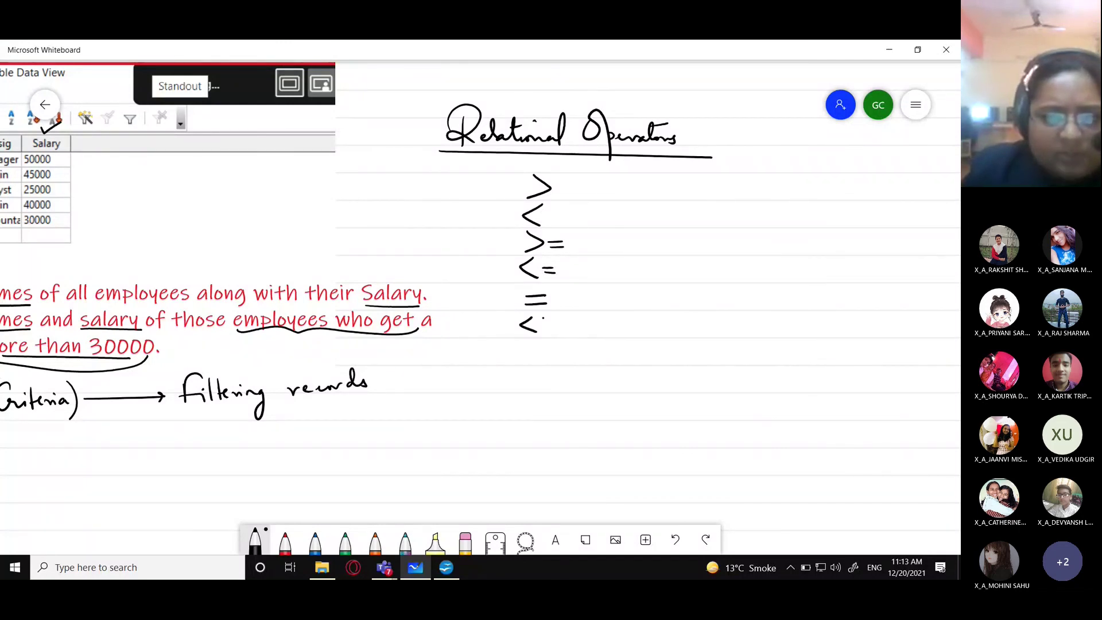
drag(543, 317, 542, 334)
Handwrite each operator's meaning beside it: greater than, less than, greater than or equals, less than or equals, equals to, not equal to.
mouse_move(595, 172)
mouse_down()
mouse_move(597, 196)
mouse_move(613, 183)
mouse_move(719, 194)
mouse_up()
key(ctrl+z)
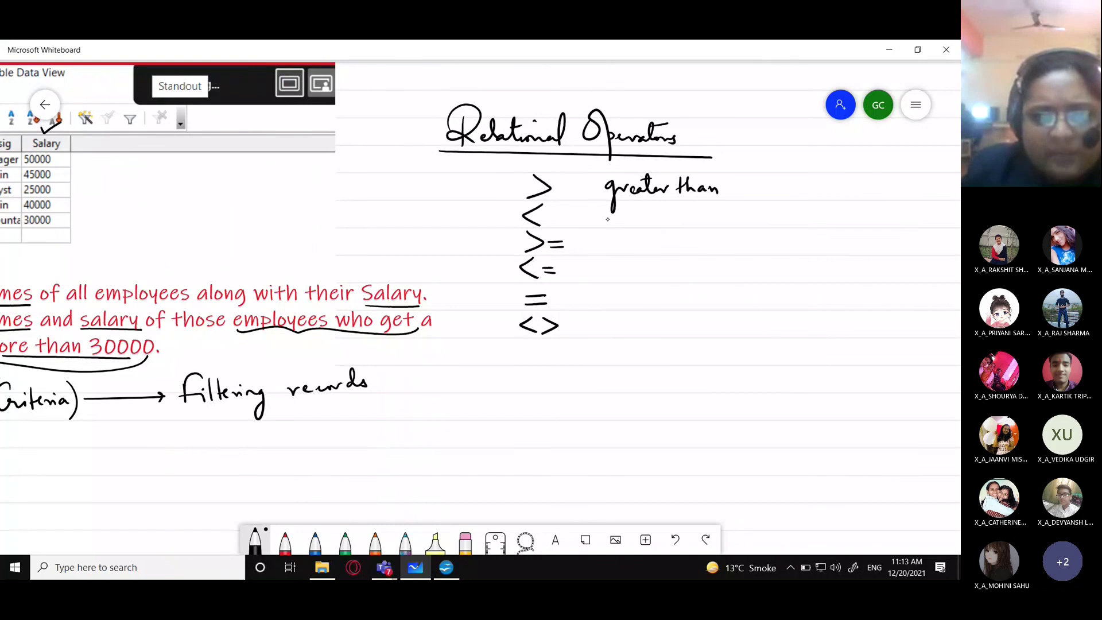
mouse_move(613, 218)
mouse_down()
mouse_move(621, 236)
mouse_move(633, 220)
mouse_up()
key(ctrl+z)
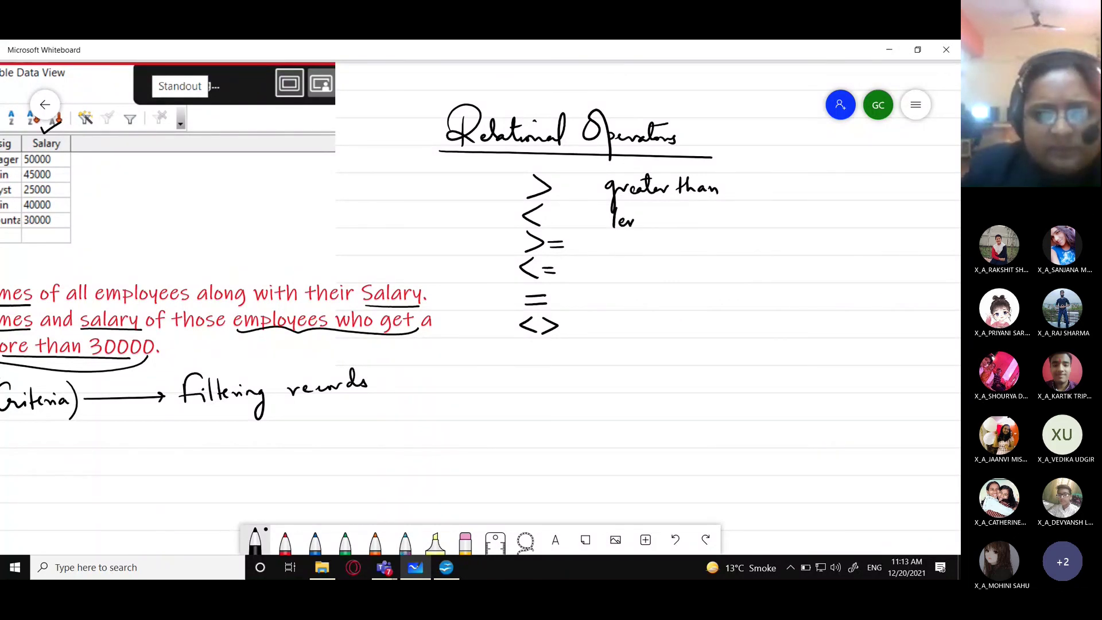
mouse_move(648, 211)
mouse_down()
mouse_move(658, 221)
mouse_move(614, 264)
mouse_up()
drag(615, 252, 651, 235)
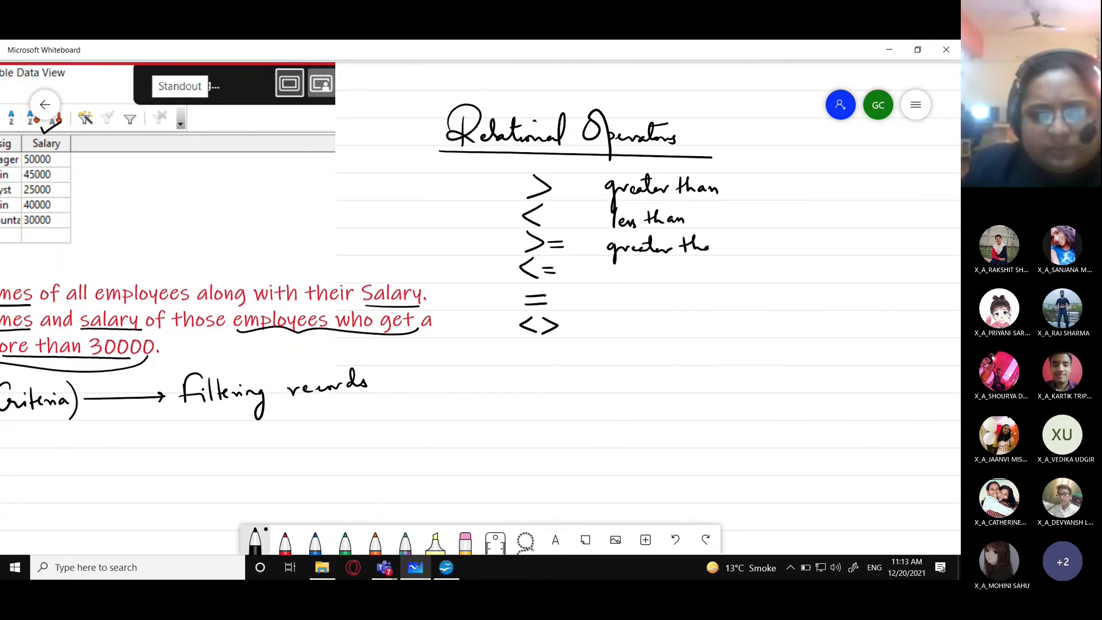
drag(734, 244, 814, 252)
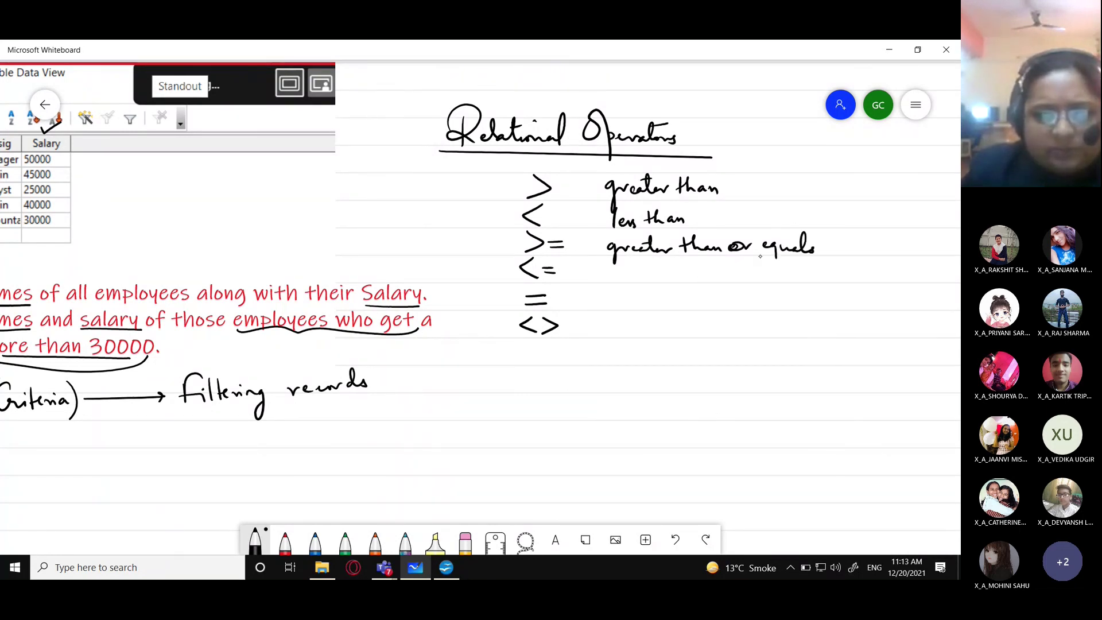
drag(614, 263, 626, 277)
mouse_move(644, 276)
mouse_down()
mouse_move(751, 285)
mouse_move(788, 271)
mouse_up()
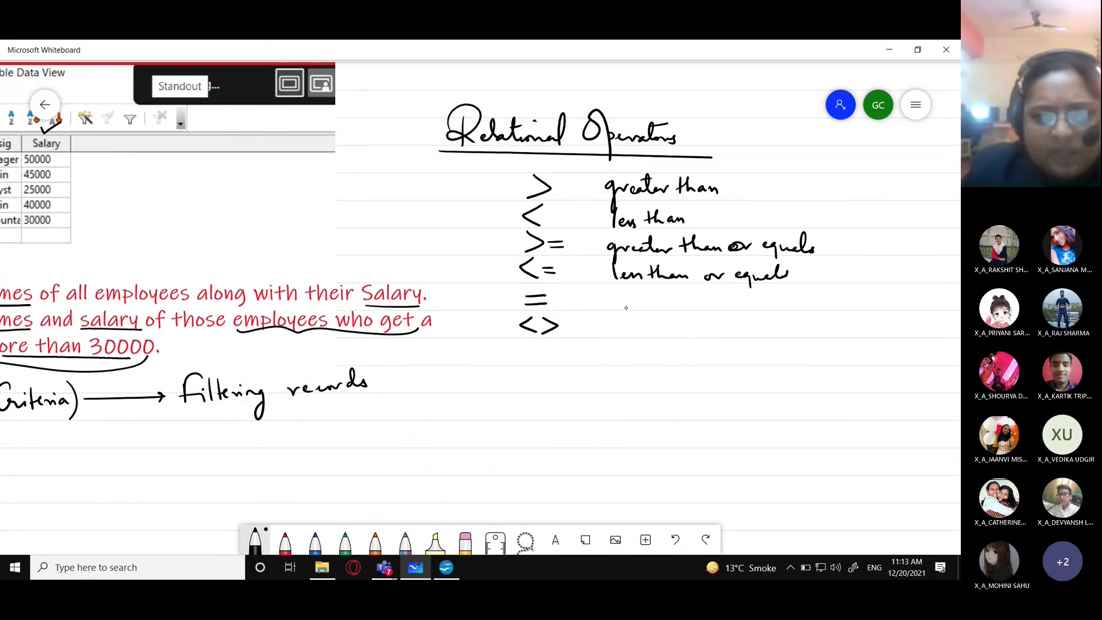
mouse_move(615, 304)
mouse_down()
mouse_move(636, 317)
mouse_move(710, 306)
mouse_up()
drag(614, 339, 634, 334)
mouse_move(642, 317)
mouse_down()
mouse_move(640, 333)
mouse_move(672, 350)
mouse_move(716, 328)
mouse_up()
drag(719, 330, 723, 332)
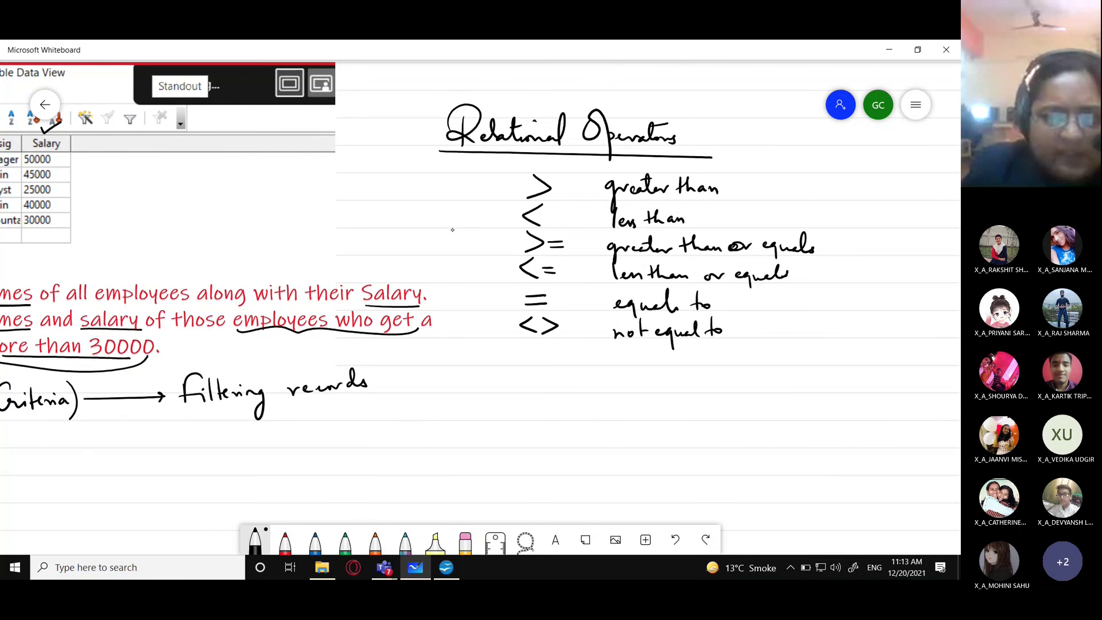
Add (≥) and (≤) after the two "or equals" meanings, then bracket the >= and <= operators and mark both notations with dashes.
mouse_move(840, 228)
mouse_down()
mouse_move(837, 260)
mouse_move(884, 240)
mouse_move(823, 284)
mouse_up()
mouse_move(802, 257)
mouse_down()
mouse_move(796, 281)
mouse_move(830, 286)
mouse_up()
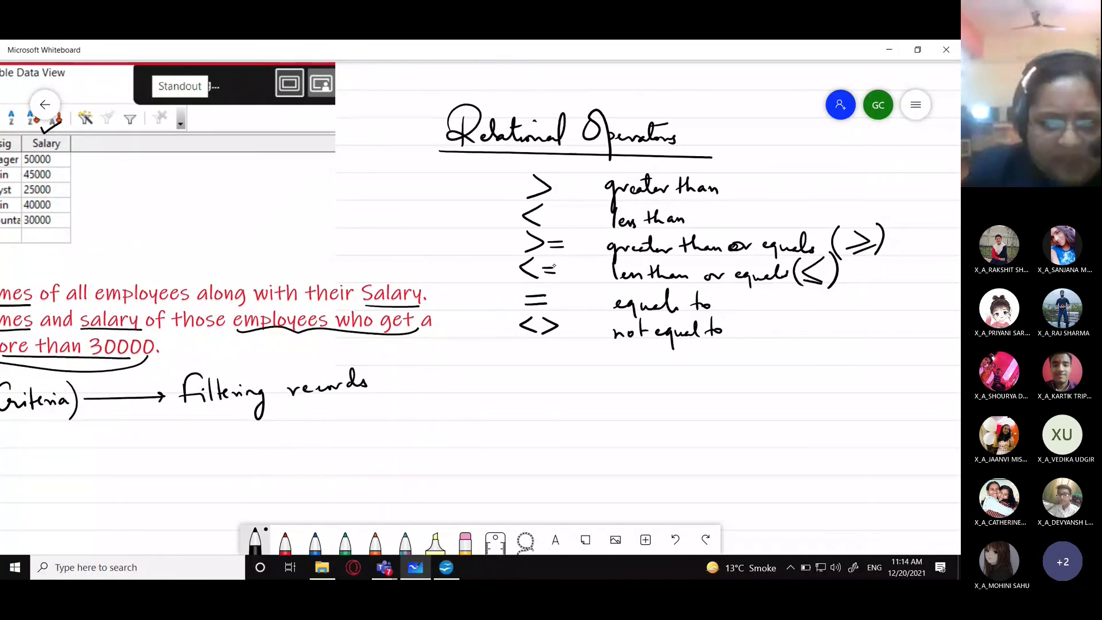
mouse_move(510, 228)
mouse_down()
mouse_move(491, 278)
mouse_move(502, 282)
mouse_up()
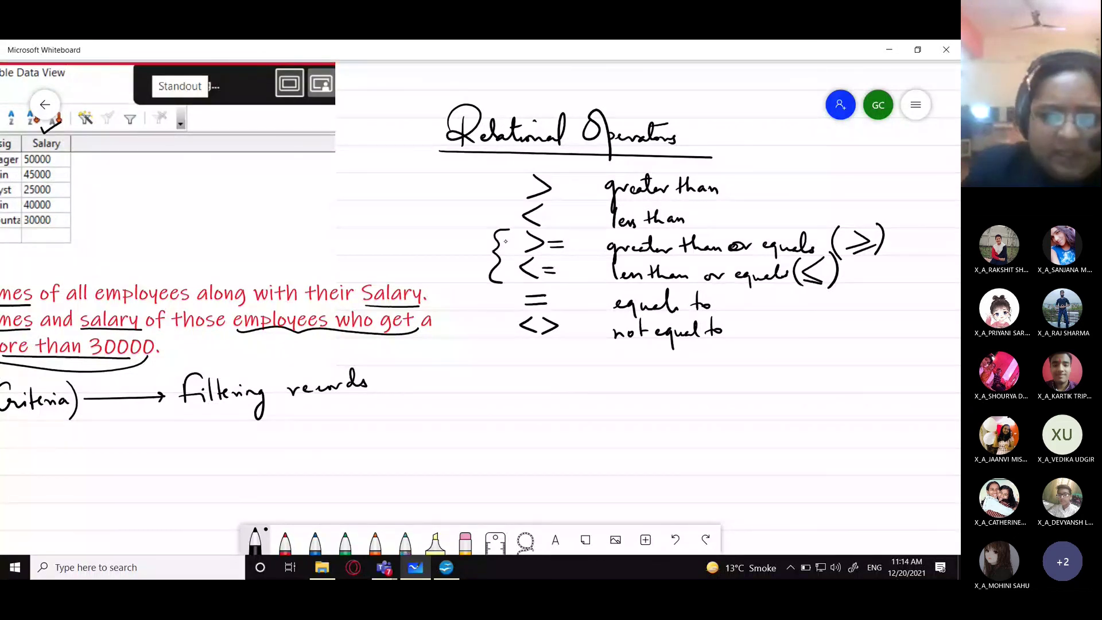
drag(837, 276, 850, 274)
drag(461, 235, 478, 233)
drag(467, 272, 476, 271)
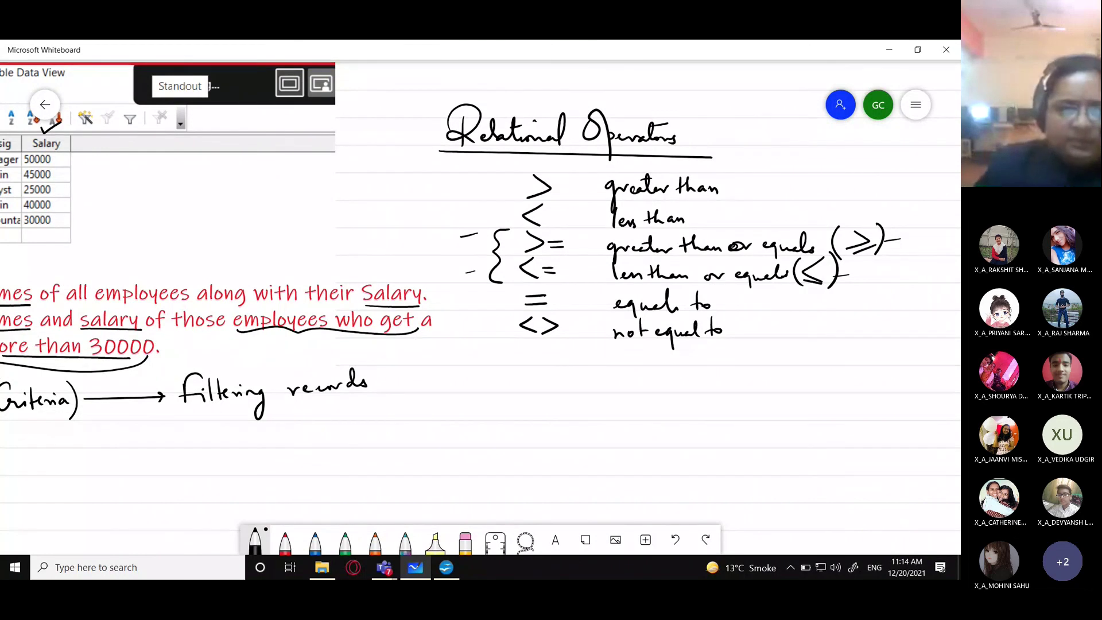
Draw an arrow from "Condition (Criteria)" below Q.3 and handwrite "Salary > 30000" beside it.
click(377, 384)
drag(270, 478, 543, 441)
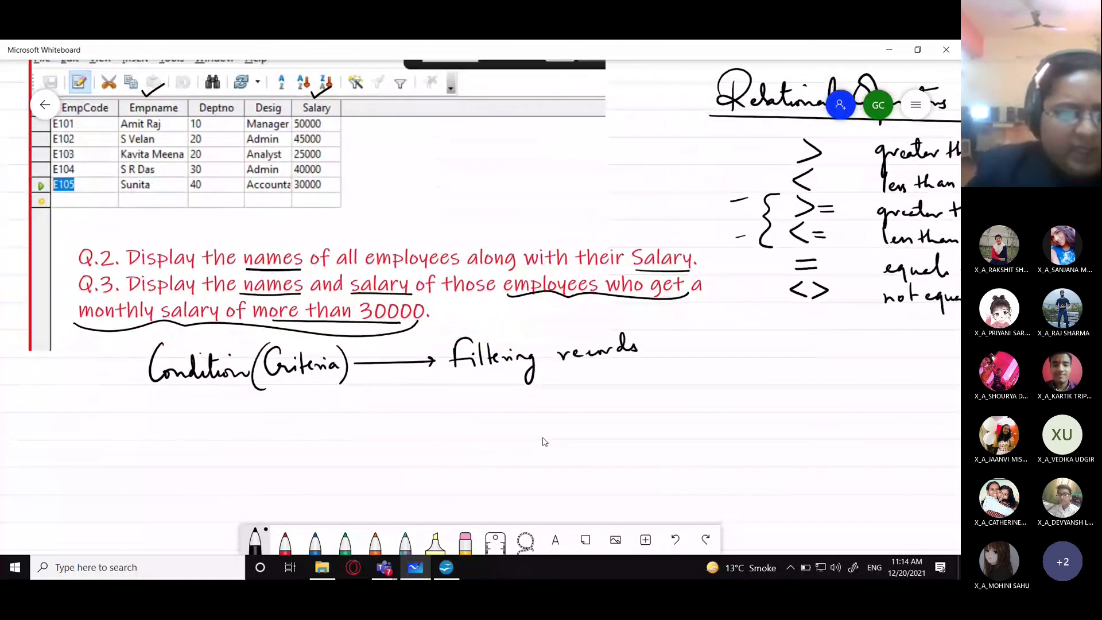
mouse_move(174, 392)
mouse_down()
mouse_move(205, 433)
mouse_move(195, 441)
mouse_up()
mouse_move(266, 414)
mouse_down()
mouse_move(251, 439)
mouse_move(314, 434)
mouse_move(326, 459)
mouse_up()
mouse_move(351, 421)
mouse_down()
mouse_move(351, 440)
mouse_move(393, 436)
mouse_up()
mouse_move(422, 427)
mouse_down()
mouse_move(419, 437)
mouse_move(445, 427)
mouse_up()
drag(461, 426, 460, 427)
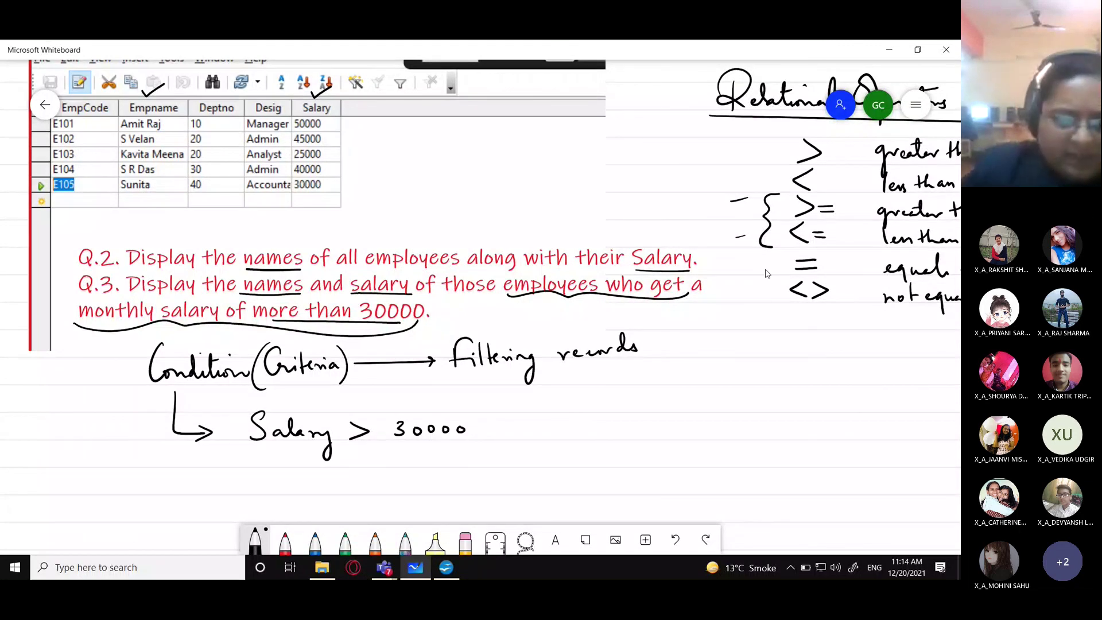
Switch to OpenOffice Base, create a new query in Design View and add the Employee table to it.
click(447, 567)
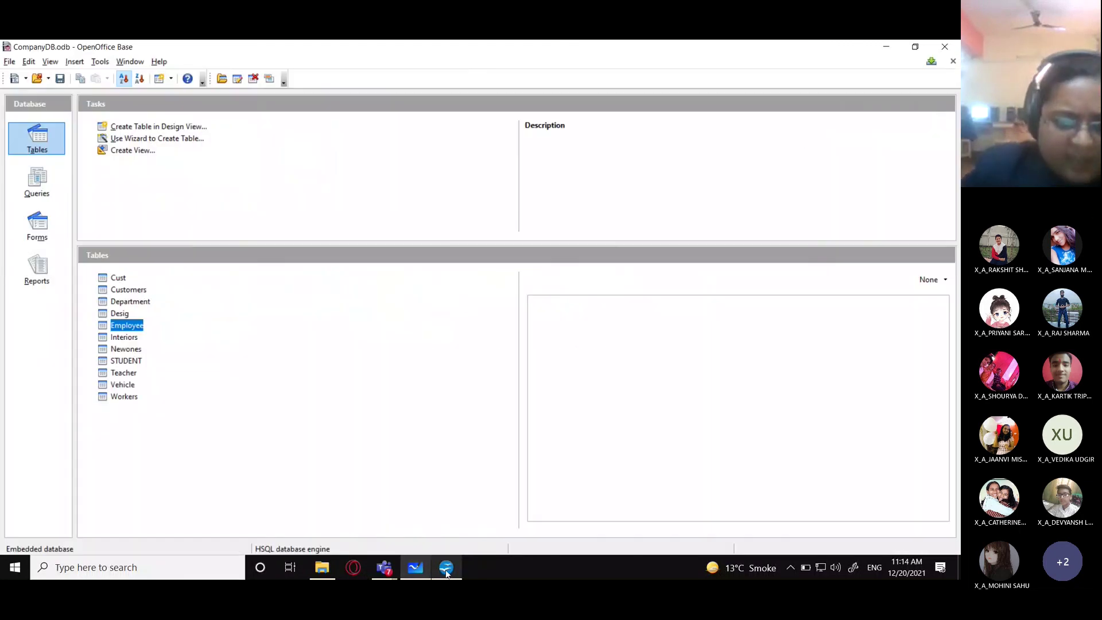
click(29, 186)
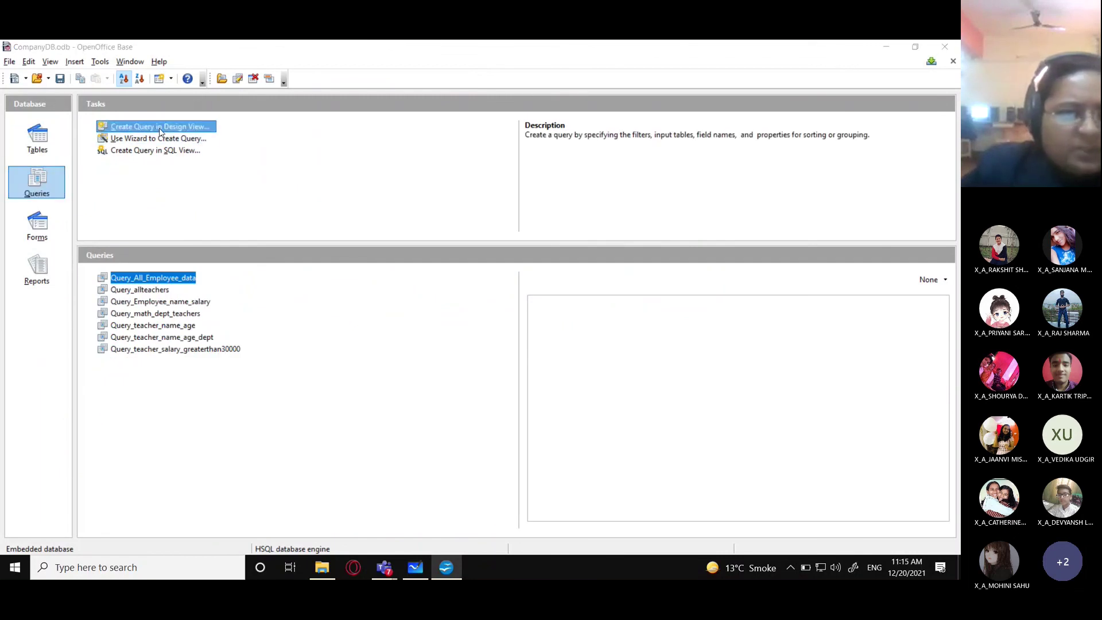
click(160, 129)
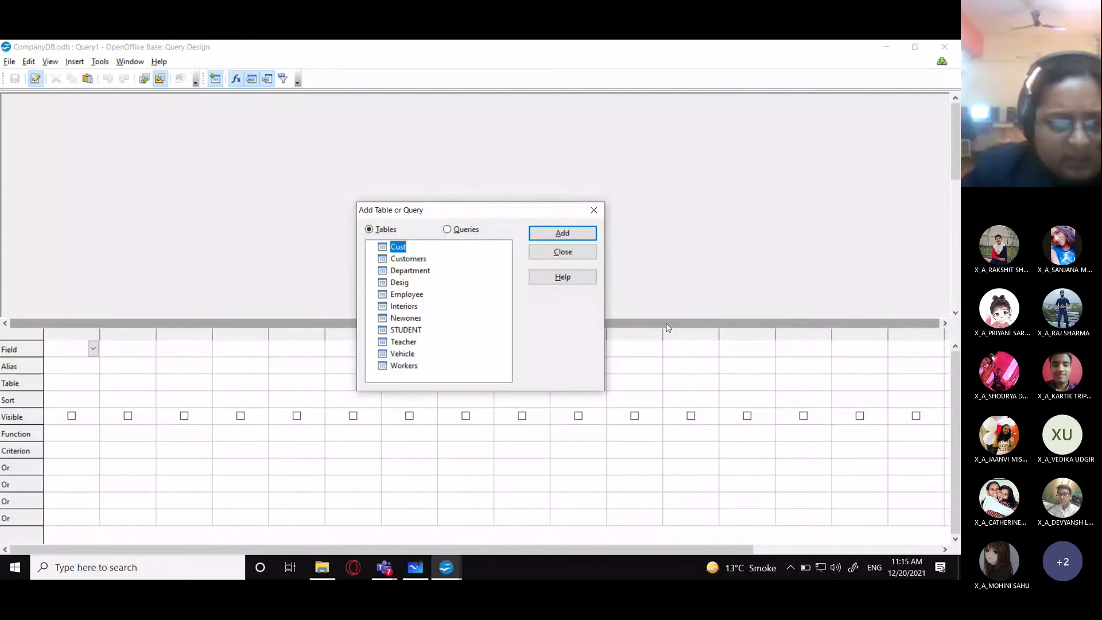
click(405, 295)
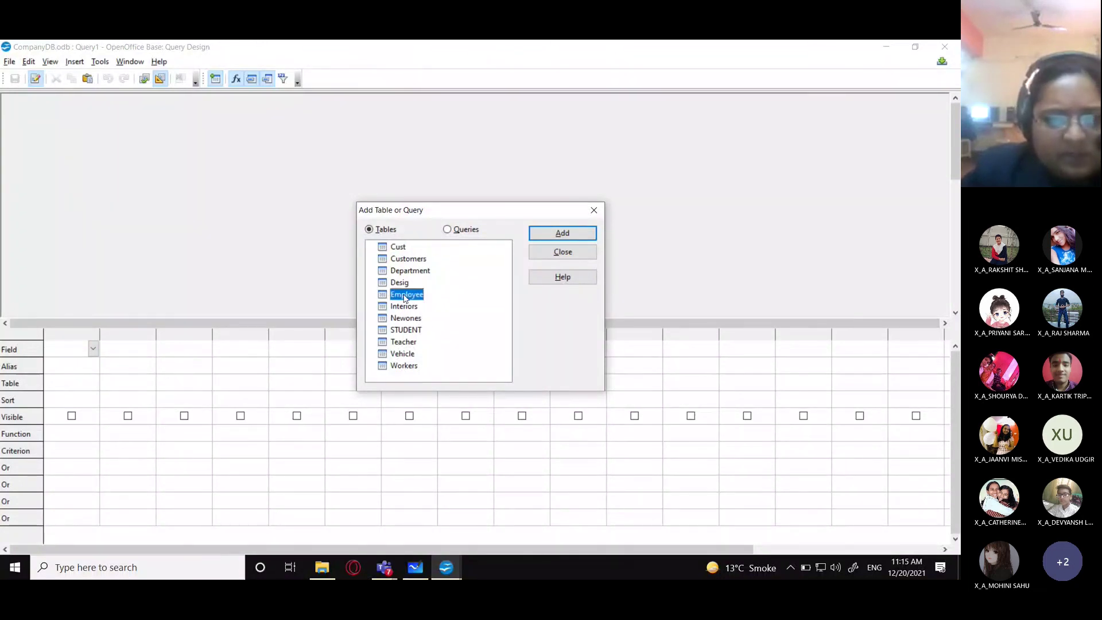
click(546, 236)
click(542, 253)
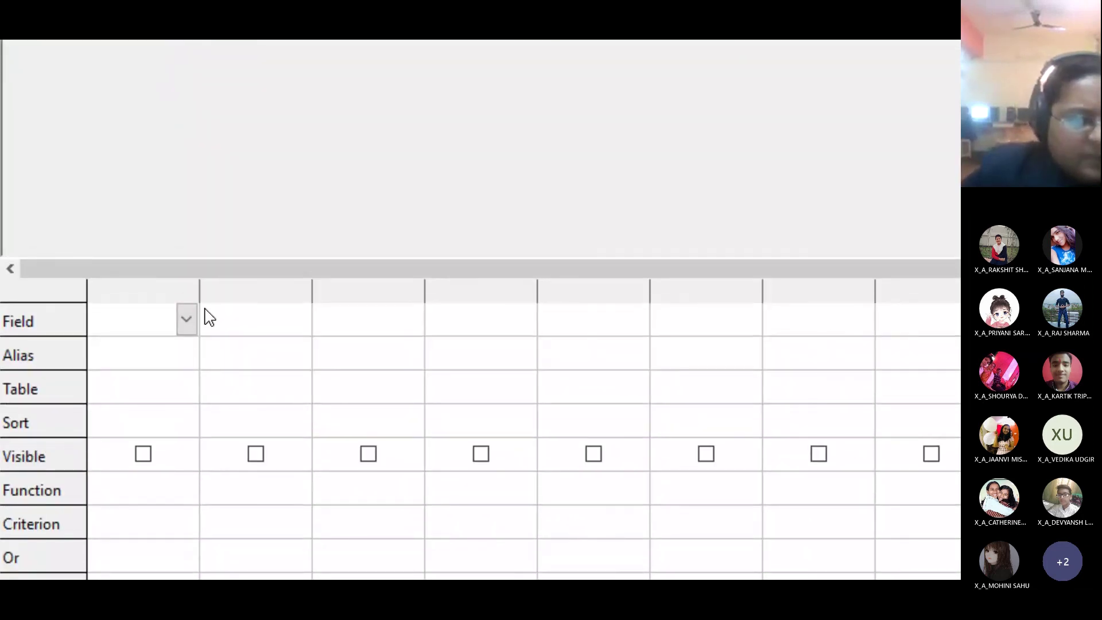
Choose Empname as the query's first field and Employee.Salary as its second field.
click(186, 319)
click(155, 386)
click(234, 322)
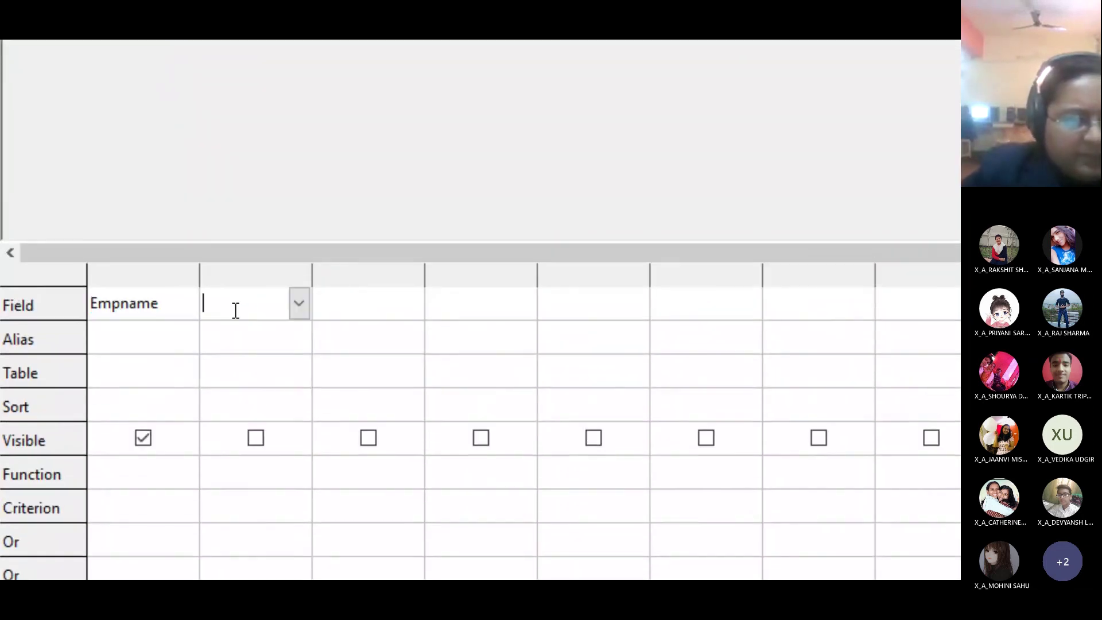
click(298, 318)
click(259, 433)
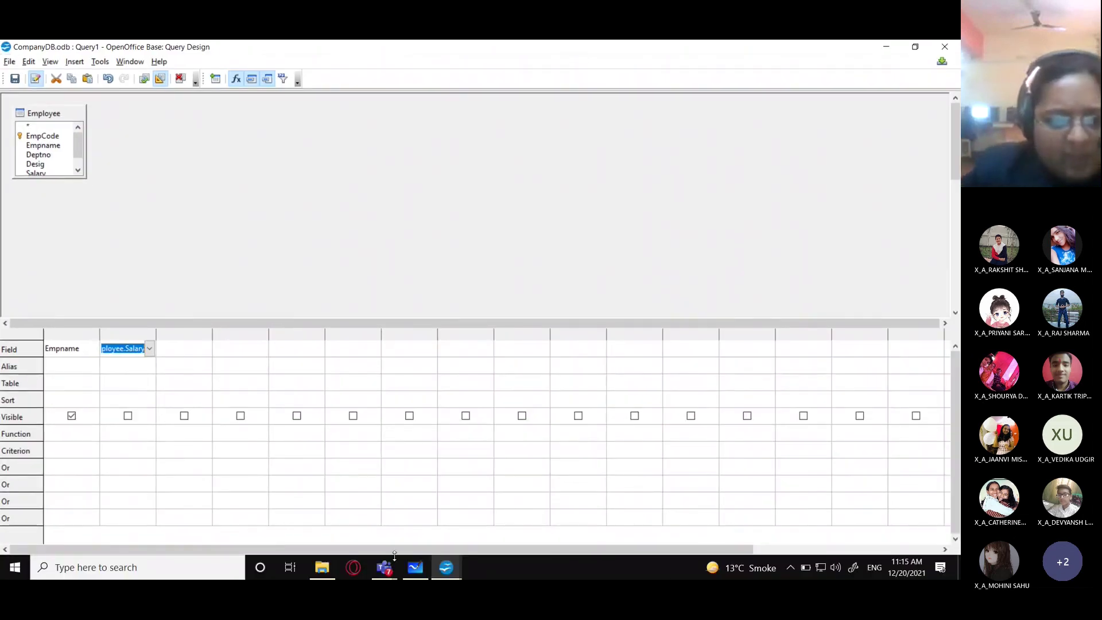
Switch to Microsoft Whiteboard, tick "Salary" in the handwritten condition and return to the query design.
click(415, 567)
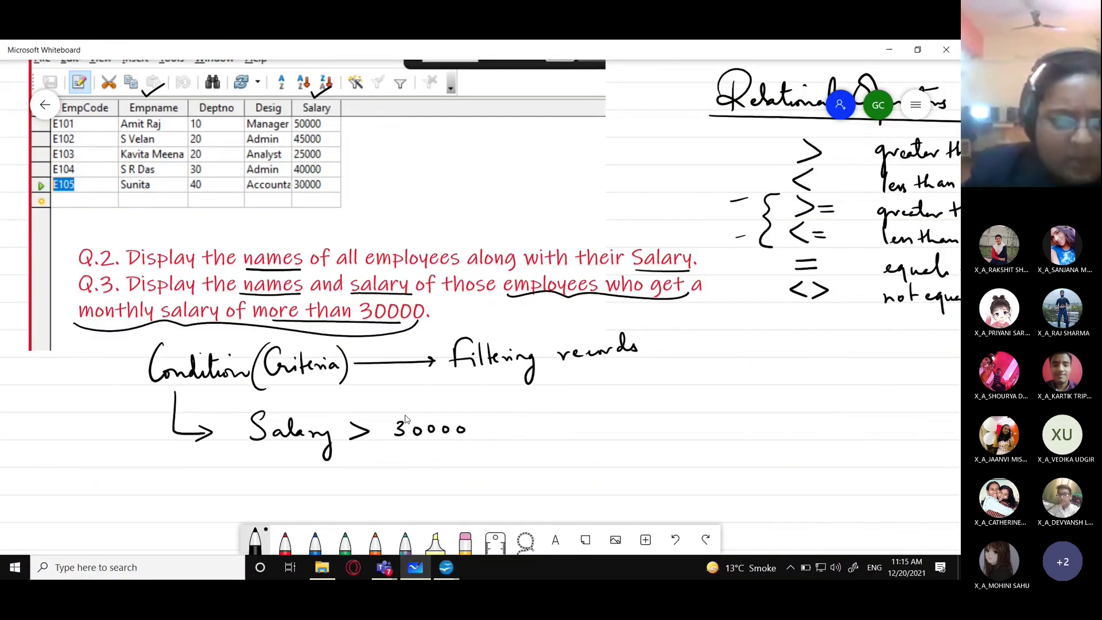
drag(293, 405, 336, 389)
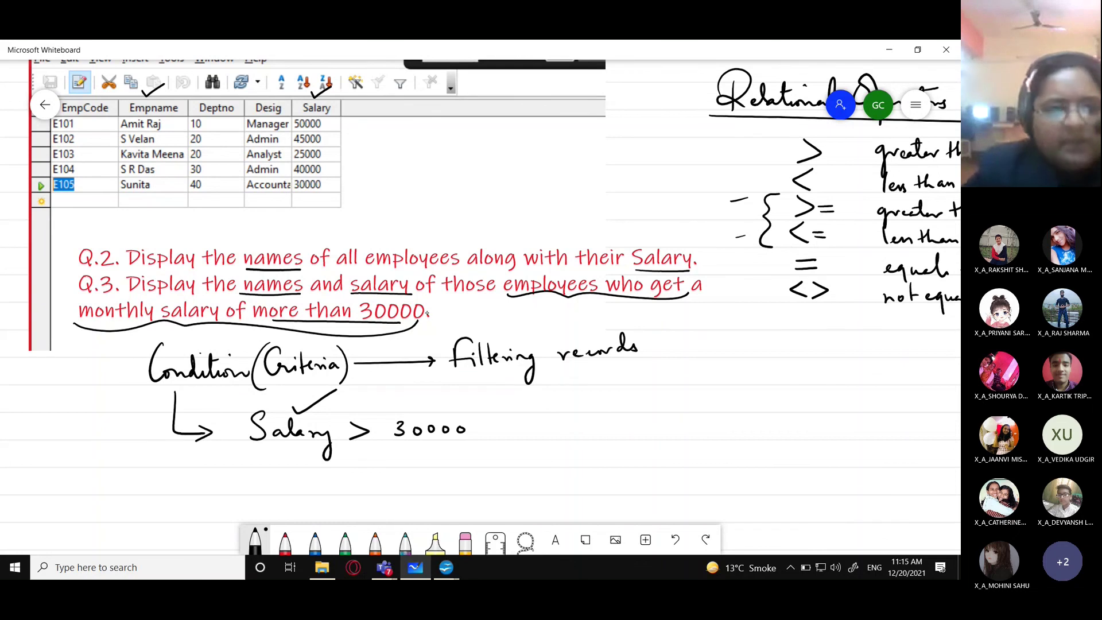
key(alt+Tab)
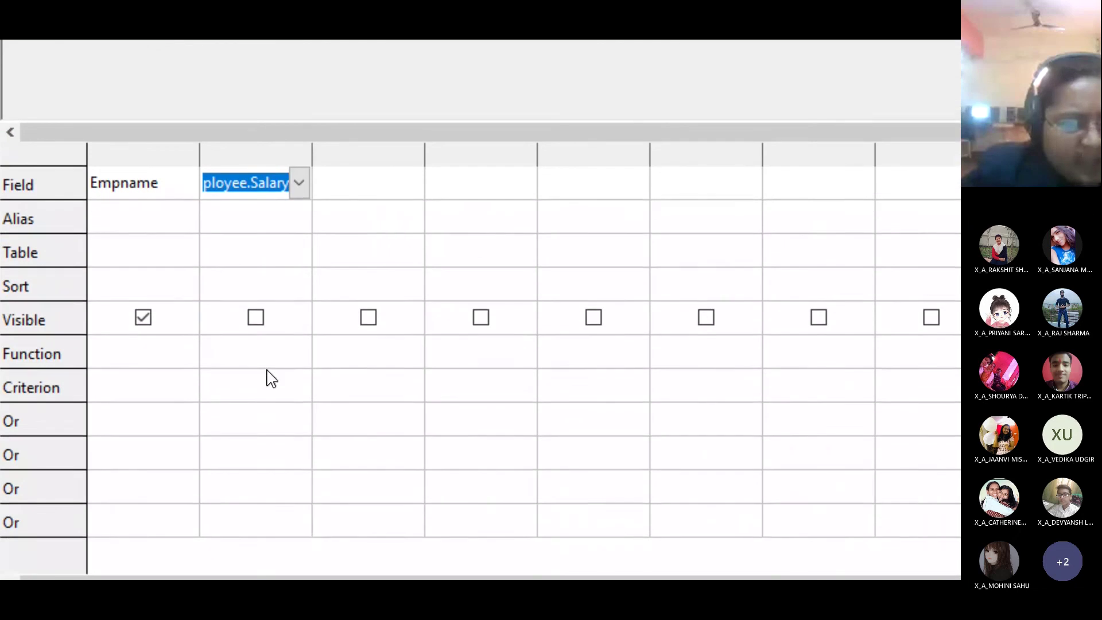
Set the criterion of the Salary field to >30000.
click(270, 323)
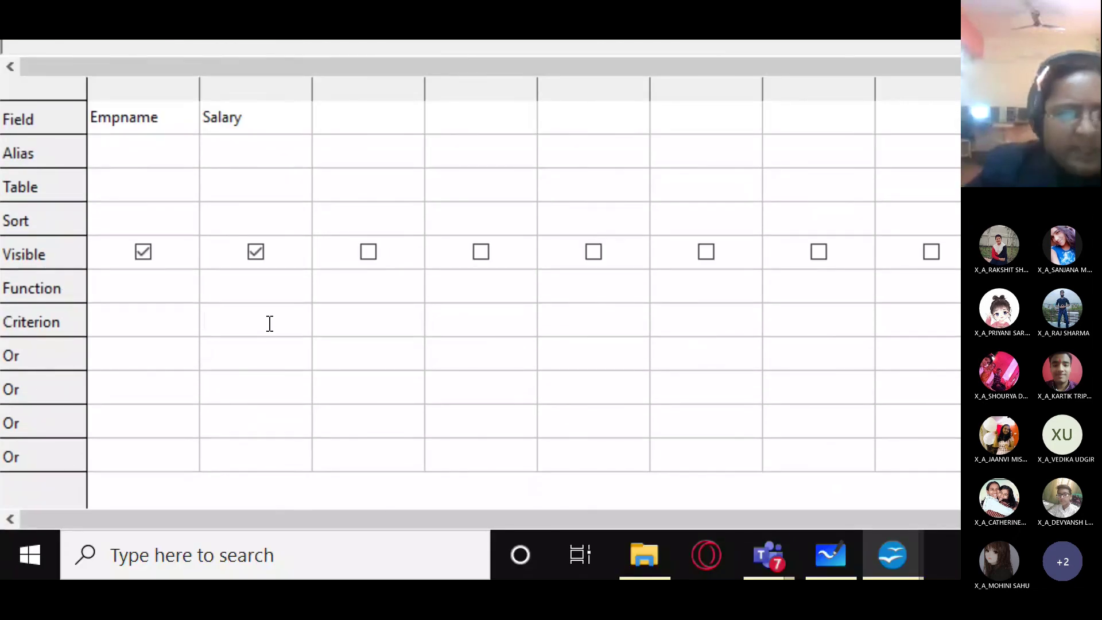
text(>3)
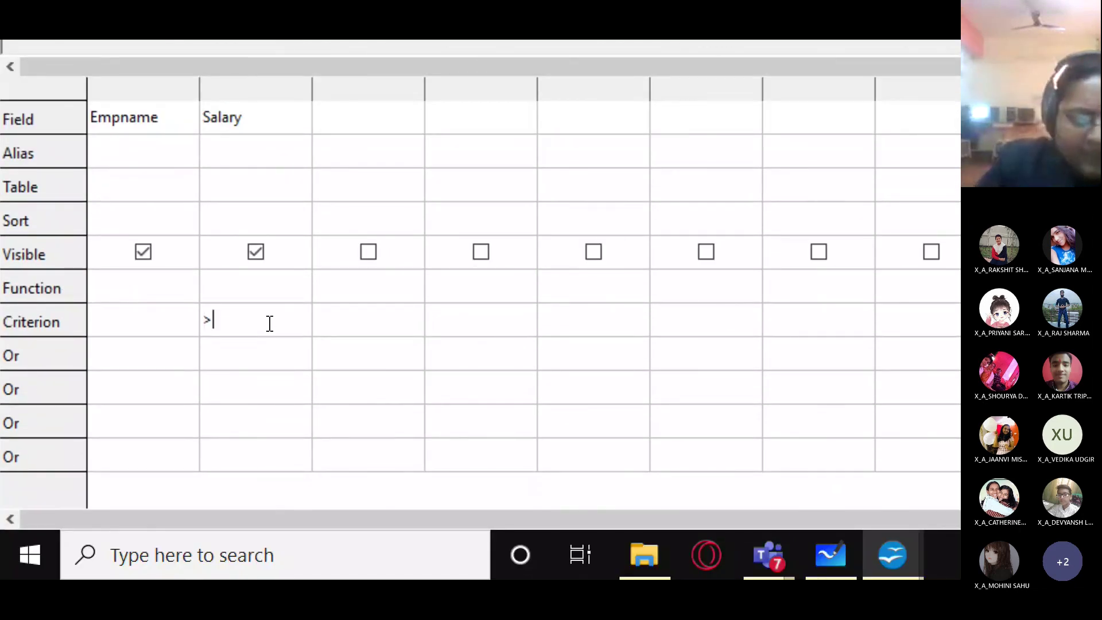
text(0000)
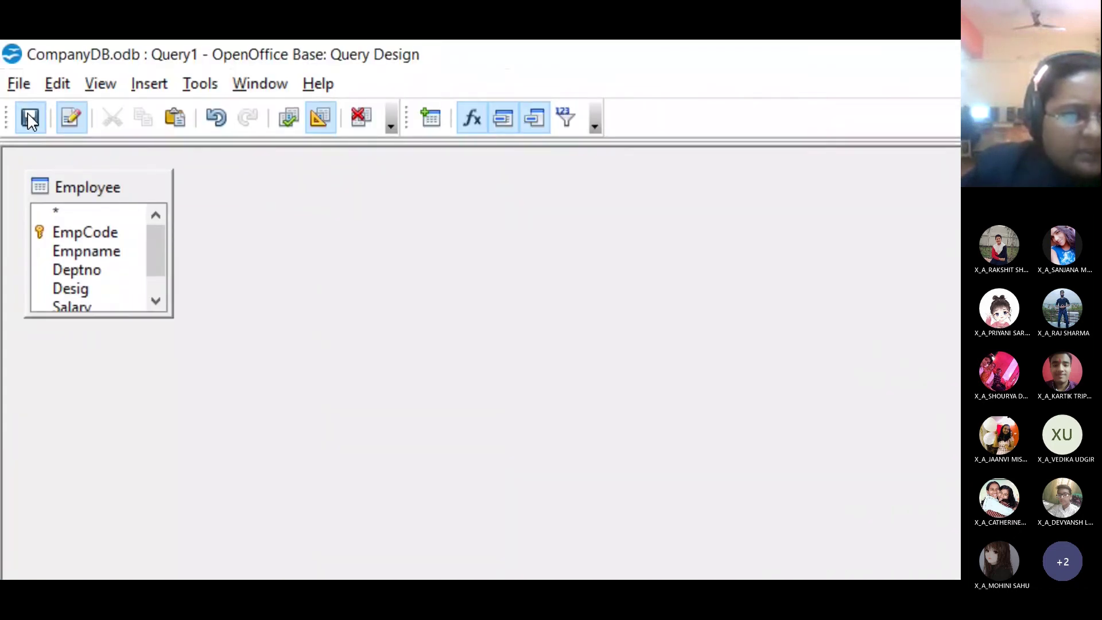
Save the query as Query_Salary_greater_30000 and run it.
click(31, 121)
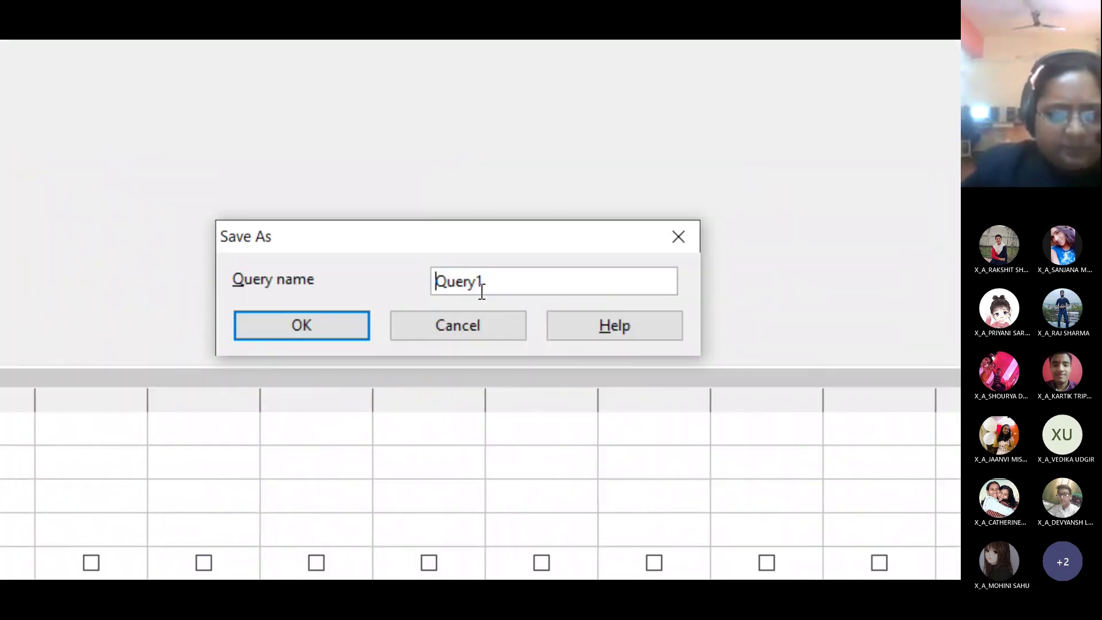
click(486, 276)
key(BackSpace)
text(_Sal)
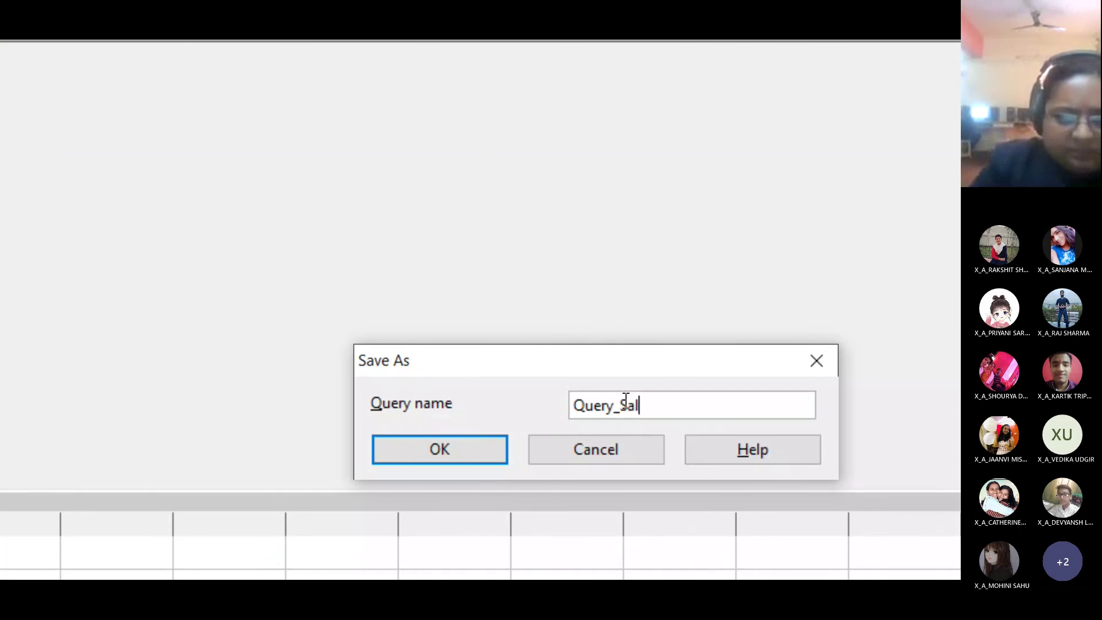
text(ary)
key(BackSpace)
text(ry_greater_30000)
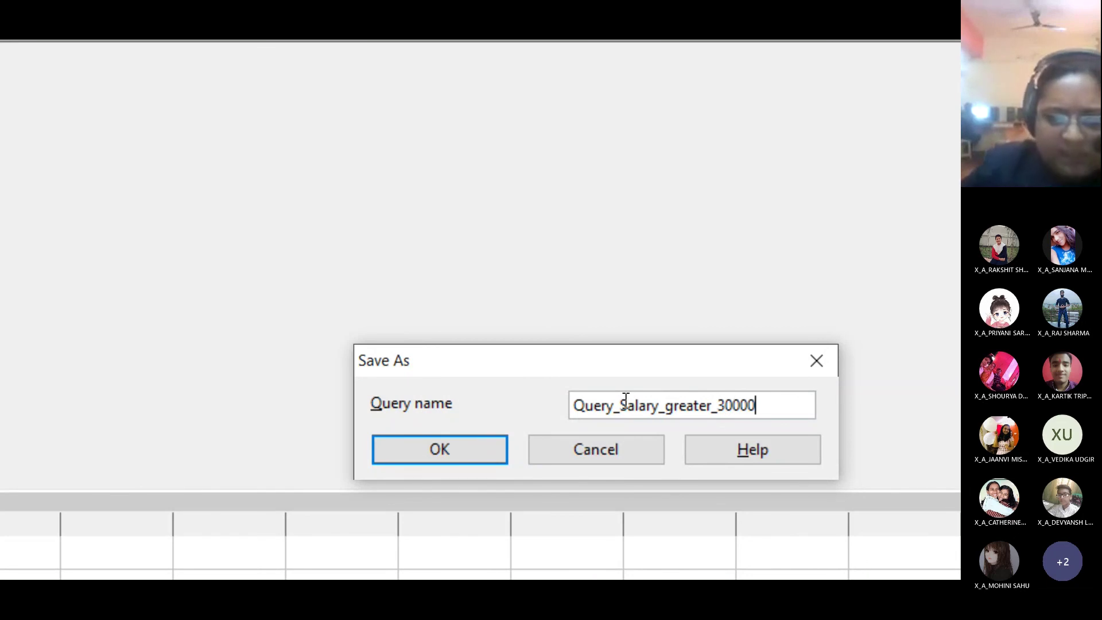
click(428, 451)
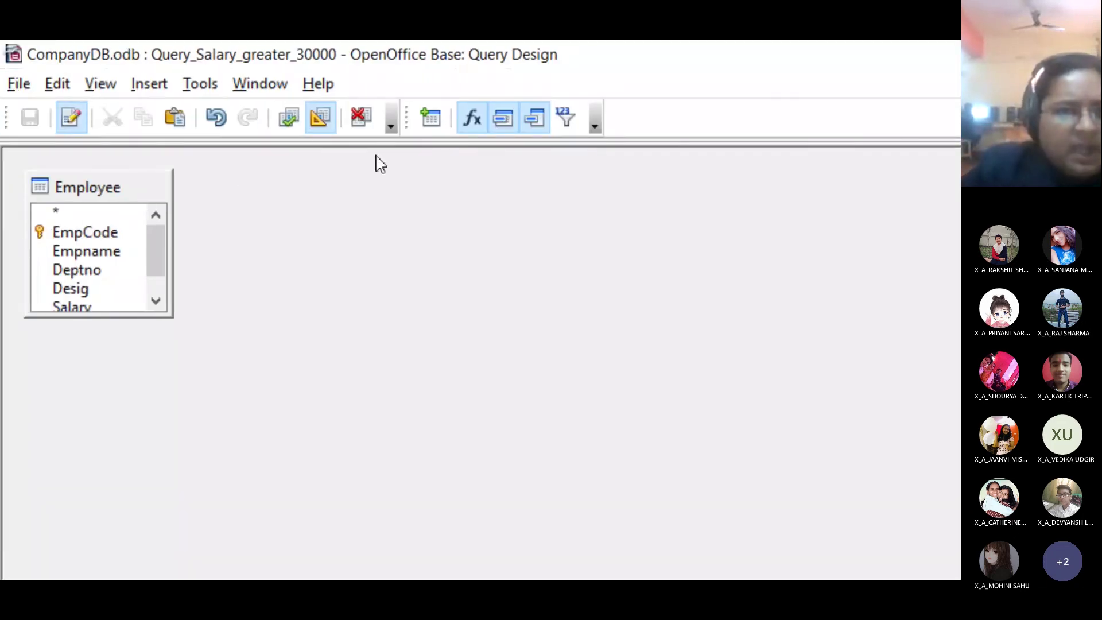
click(288, 118)
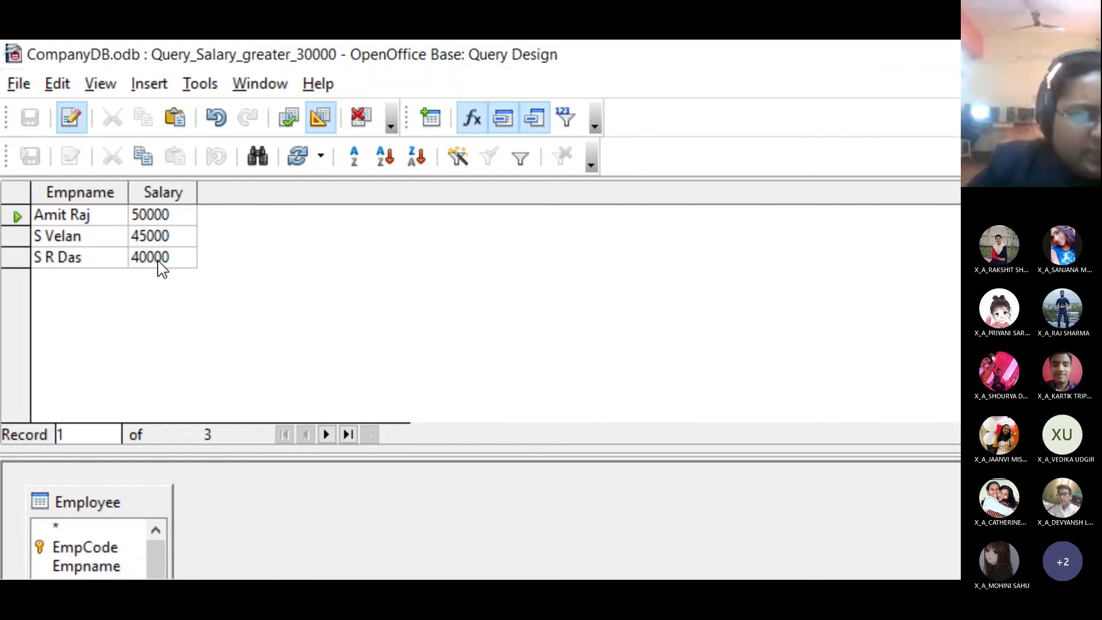
Switch to Microsoft Whiteboard, tick the salaries 50000, 45000 and 40000 in the table image, and circle the 30000 salary and "> 30000" in the condition.
key(super+Escape)
key(alt+Tab)
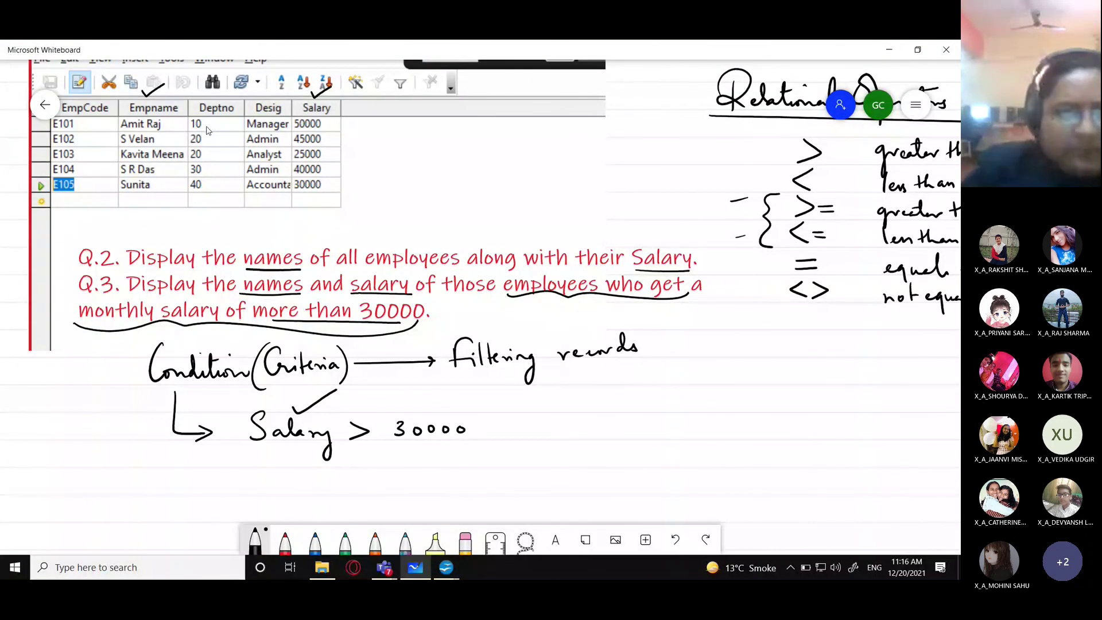
mouse_move(334, 124)
mouse_down()
mouse_move(357, 118)
mouse_move(358, 166)
mouse_up()
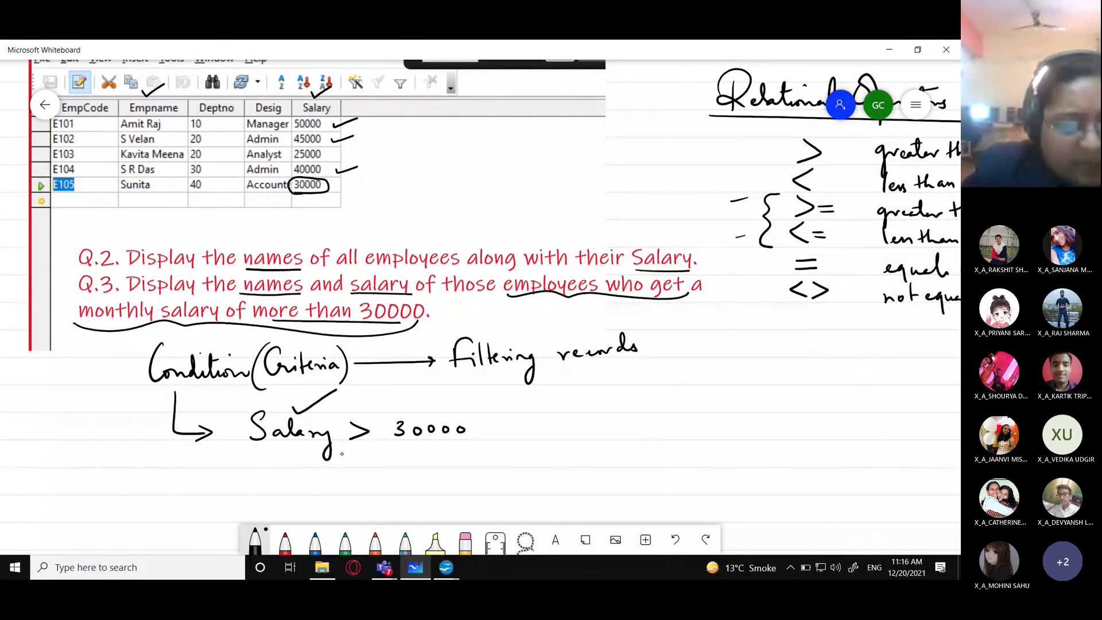
mouse_move(346, 450)
mouse_down()
mouse_move(489, 427)
mouse_move(350, 401)
mouse_move(348, 451)
mouse_move(375, 452)
mouse_up()
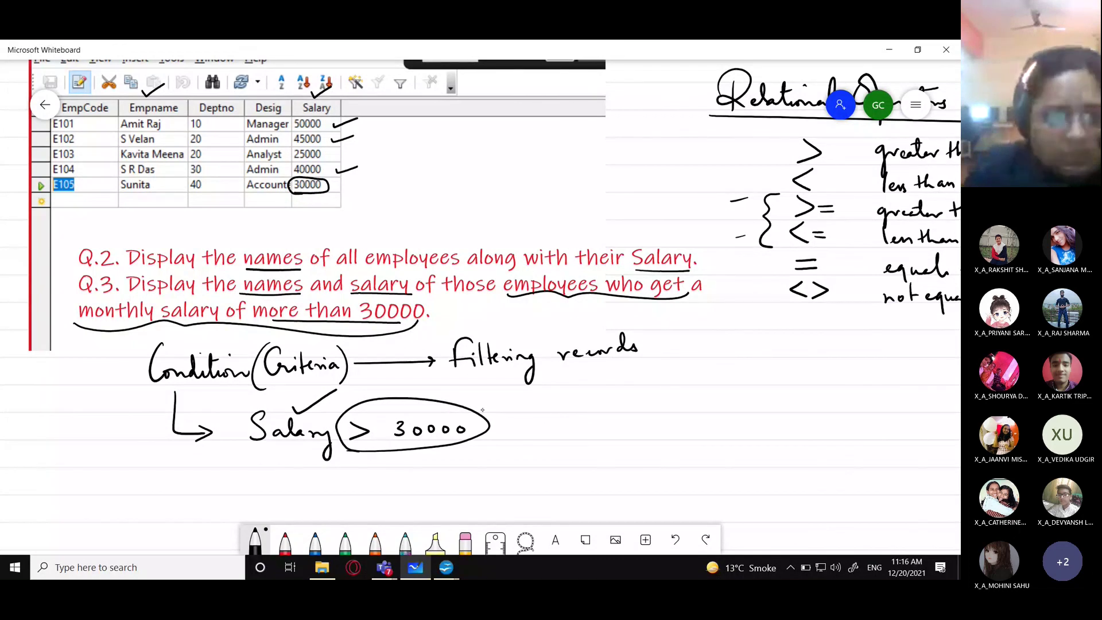